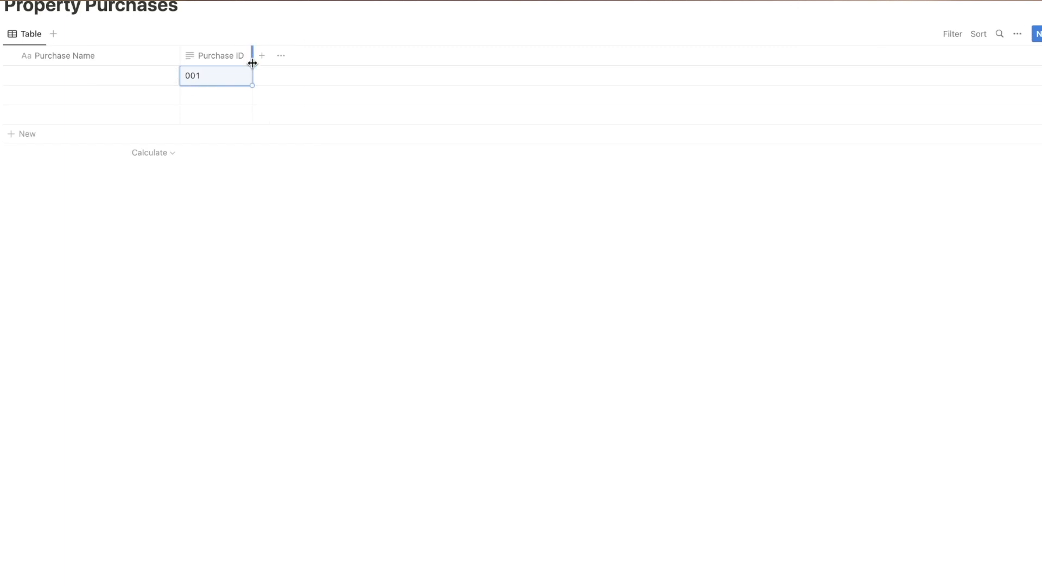
- Add the select options Done and Lost in the first row of the Property Purchases table
{"action": "left_click", "coordinate": [278, 80]}
{"action": "type", "text": "Done"}
{"action": "key", "text": "Return"}
{"action": "type", "text": "Lost"}
{"action": "key", "text": "Return"}
{"action": "left_click", "coordinate": [307, 95]}
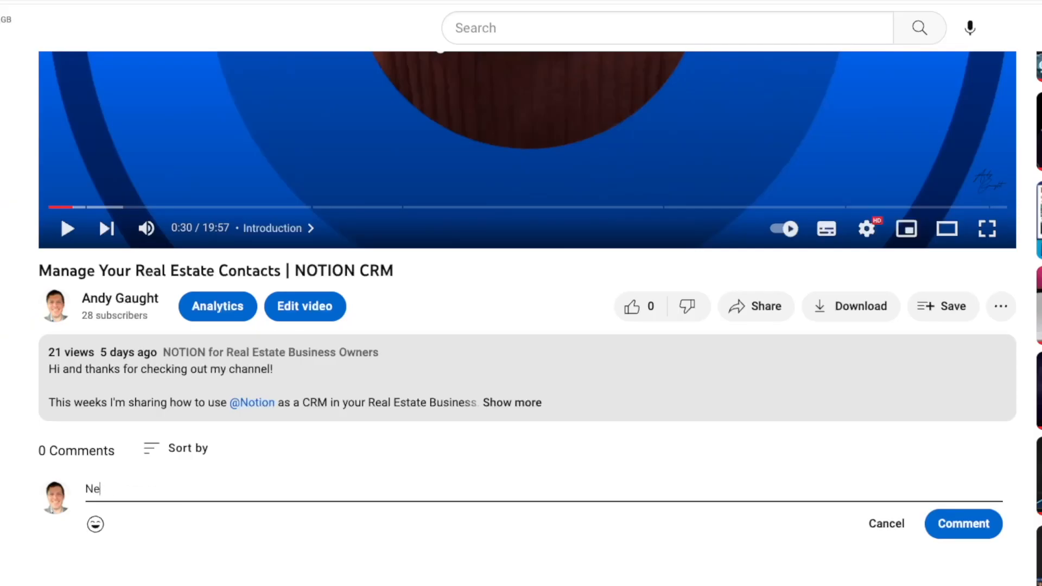
- Switch to YouTube and complete the video comment as "New to Notion and looking forward to learning more! 👍"
{"action": "type", "text": "w to Notion and looking forward to learning more! 👍"}
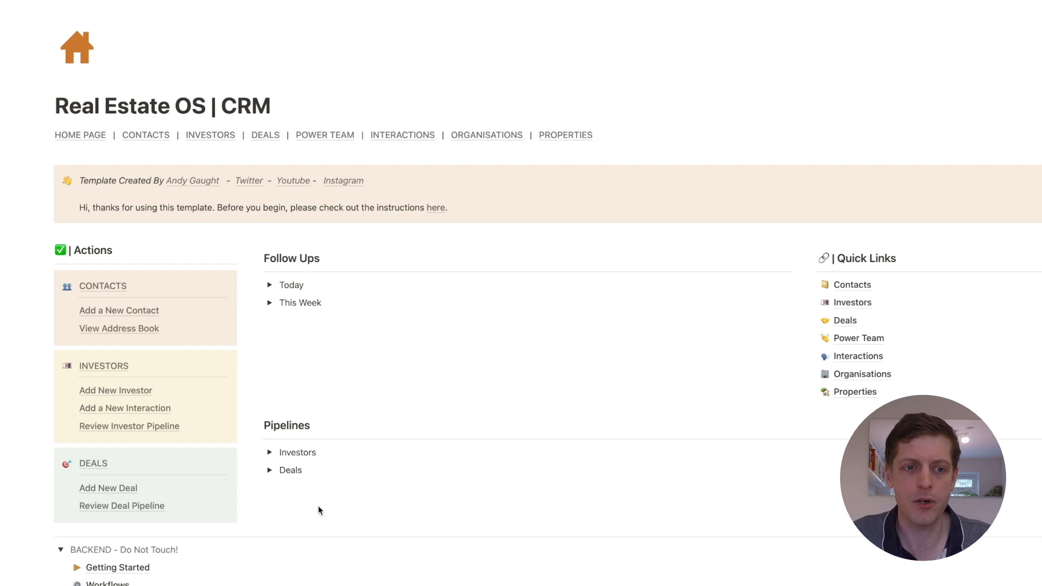
- Open the CRM's Databases page and add a sub-page named Purchases below Properties
{"action": "left_click", "coordinate": [108, 585]}
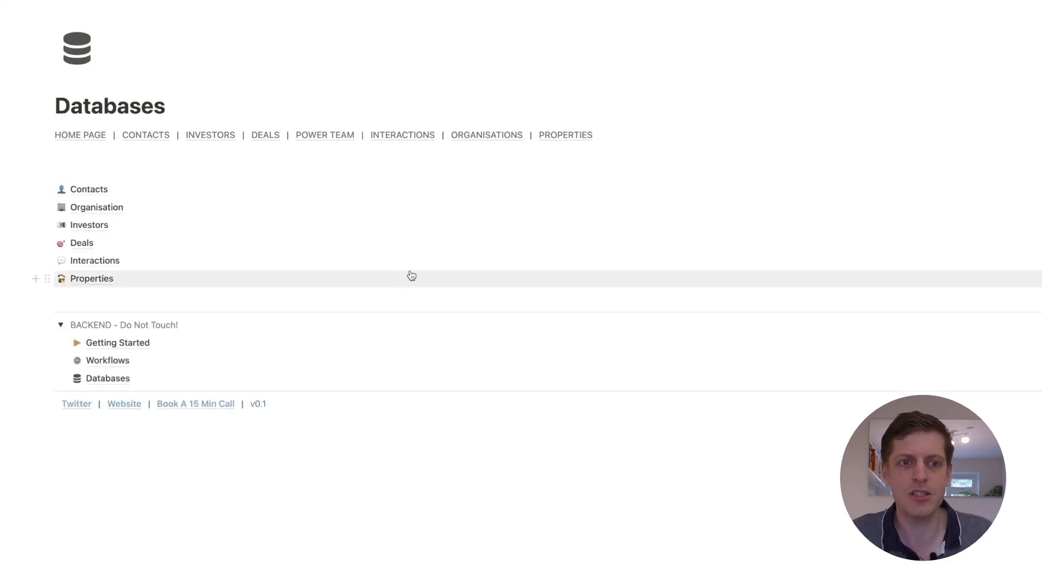
{"action": "left_click", "coordinate": [86, 299]}
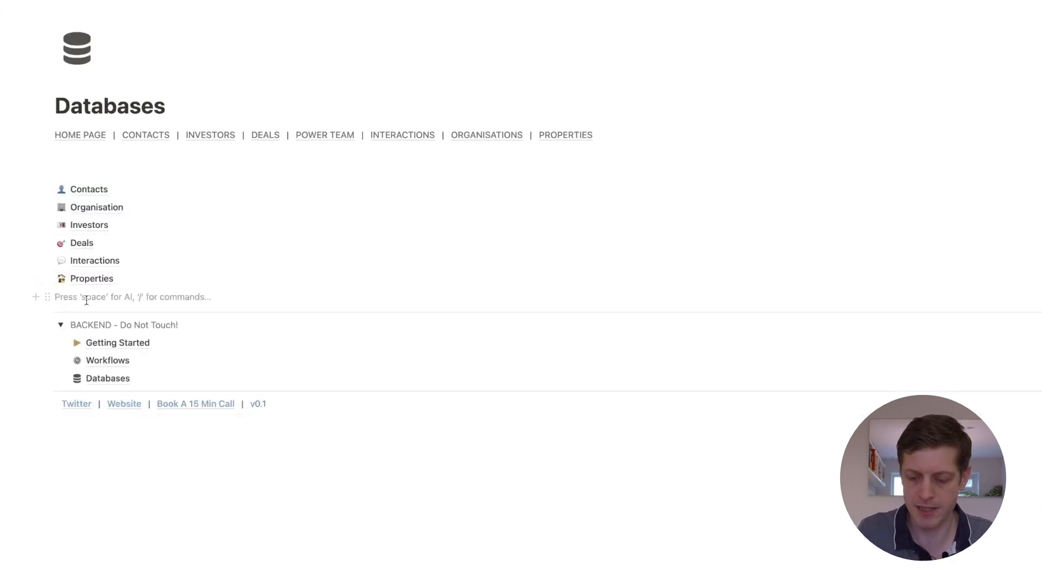
{"action": "type", "text": "/page"}
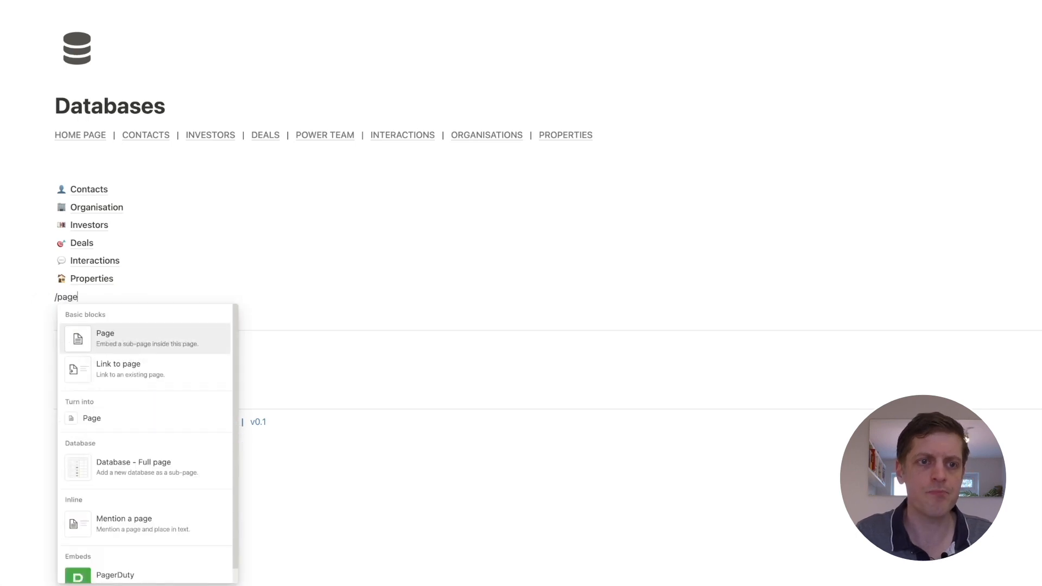
{"action": "key", "text": "Return"}
{"action": "type", "text": "Purchases"}
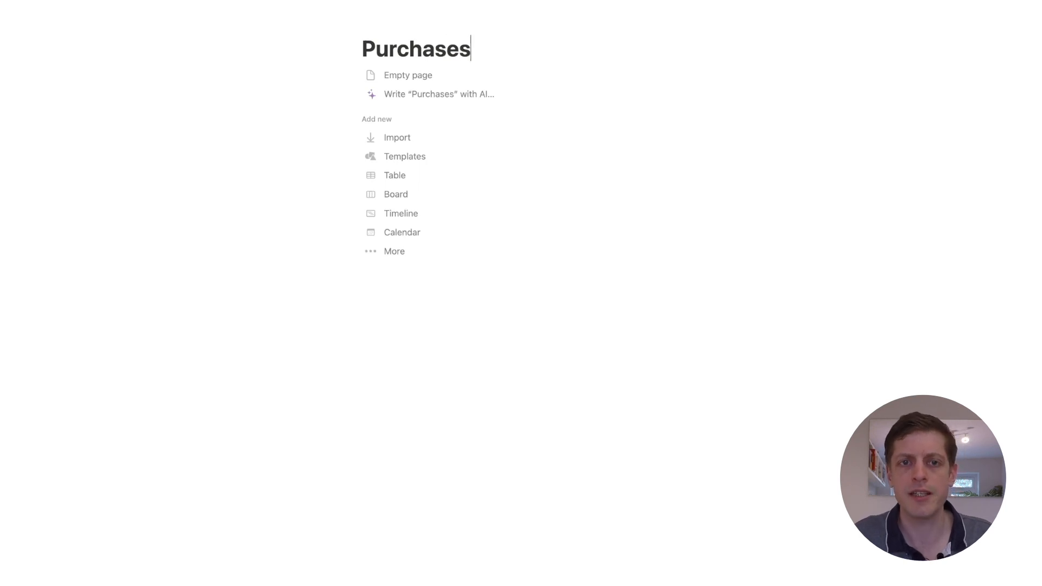
{"action": "key", "text": "Return"}
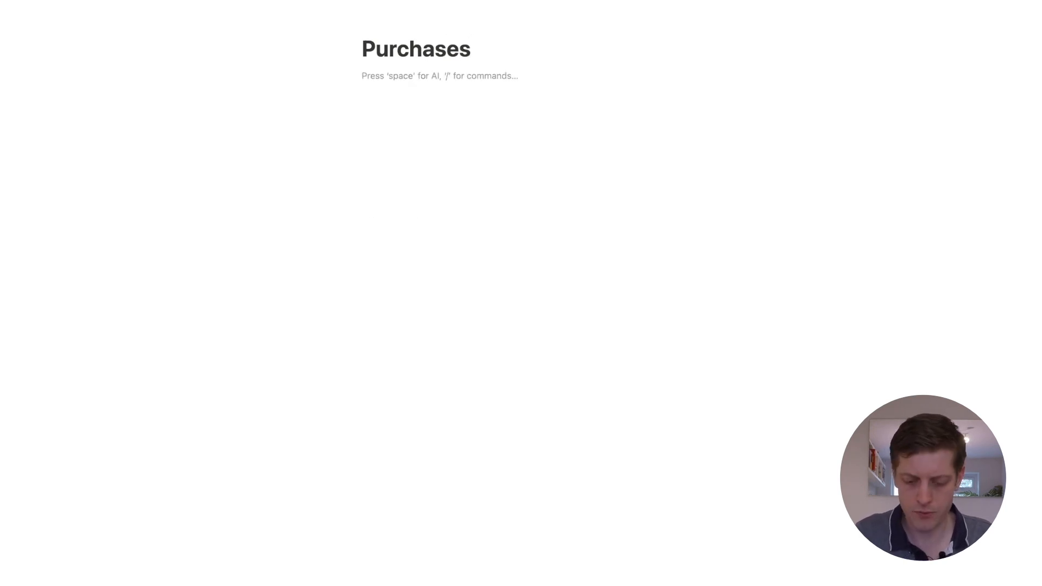
- Create a full-page database inside the Purchases page and title it Property Purchases
{"action": "type", "text": "/data"}
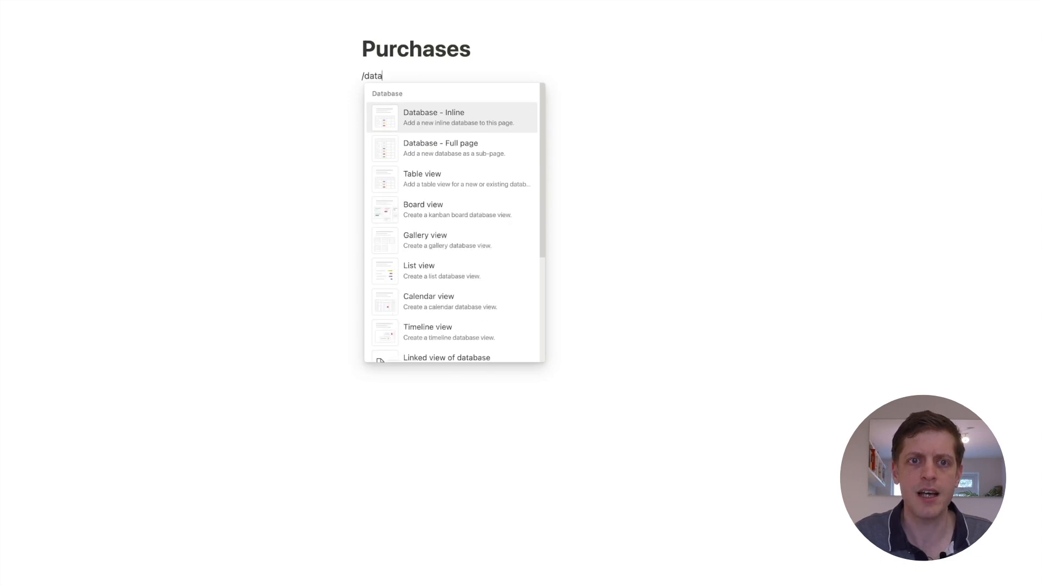
{"action": "key", "text": "Down"}
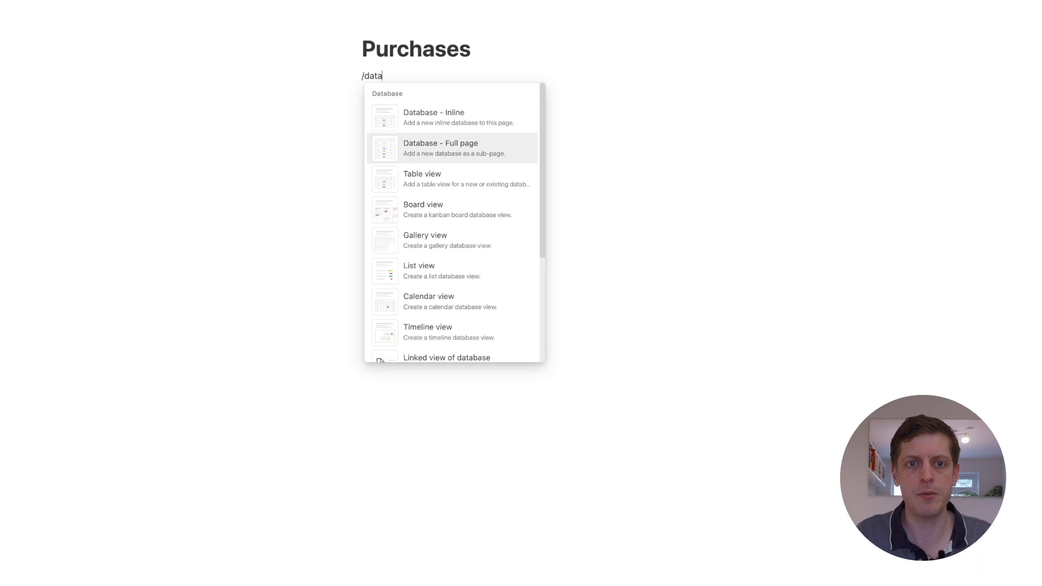
{"action": "key", "text": "Return"}
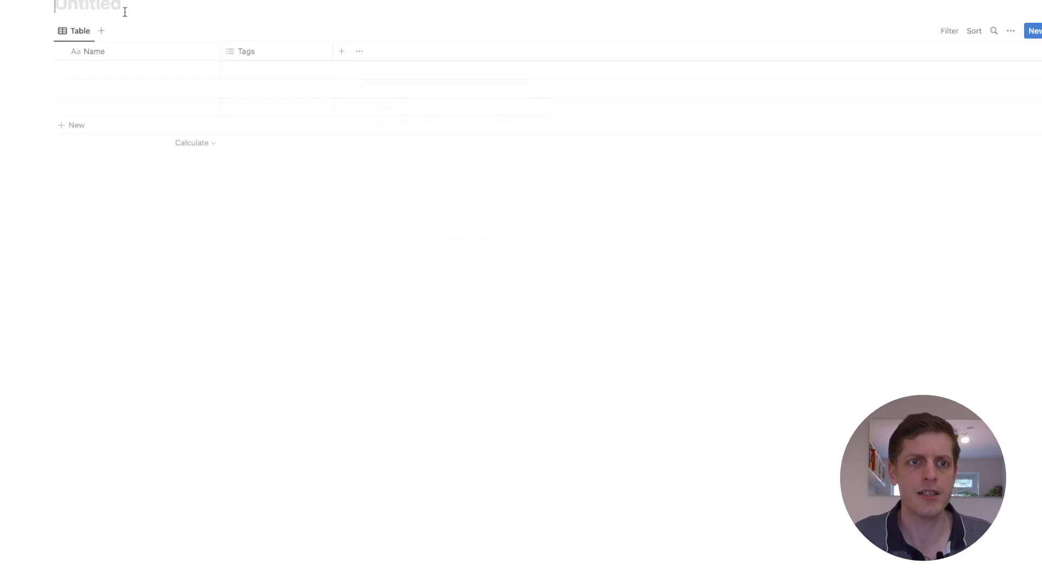
{"action": "type", "text": "Property PUrc"}
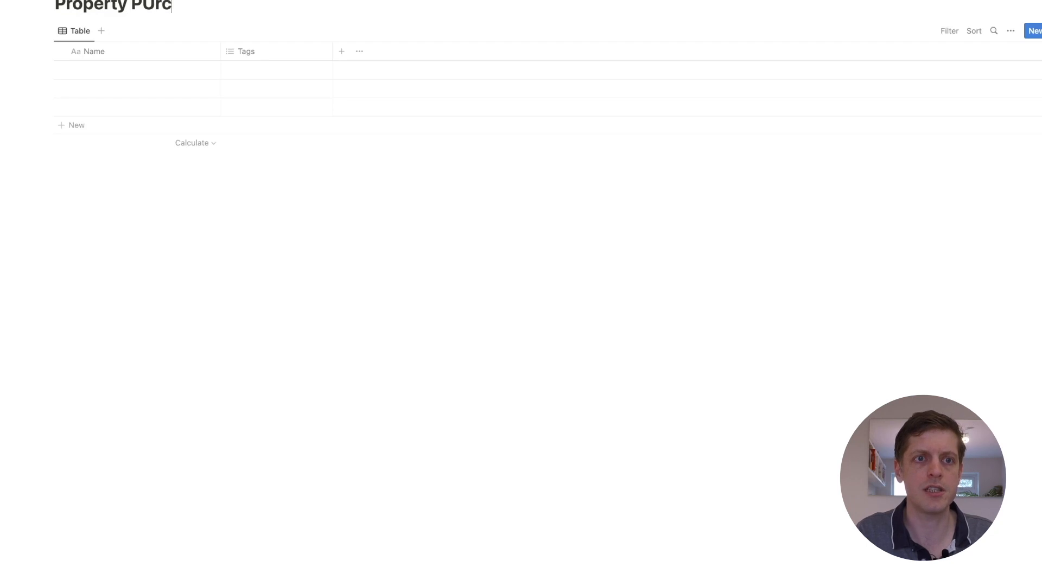
{"action": "key", "text": "BackSpace"}
{"action": "key", "text": "BackSpace"}
{"action": "key", "text": "BackSpace"}
{"action": "type", "text": "urchases"}
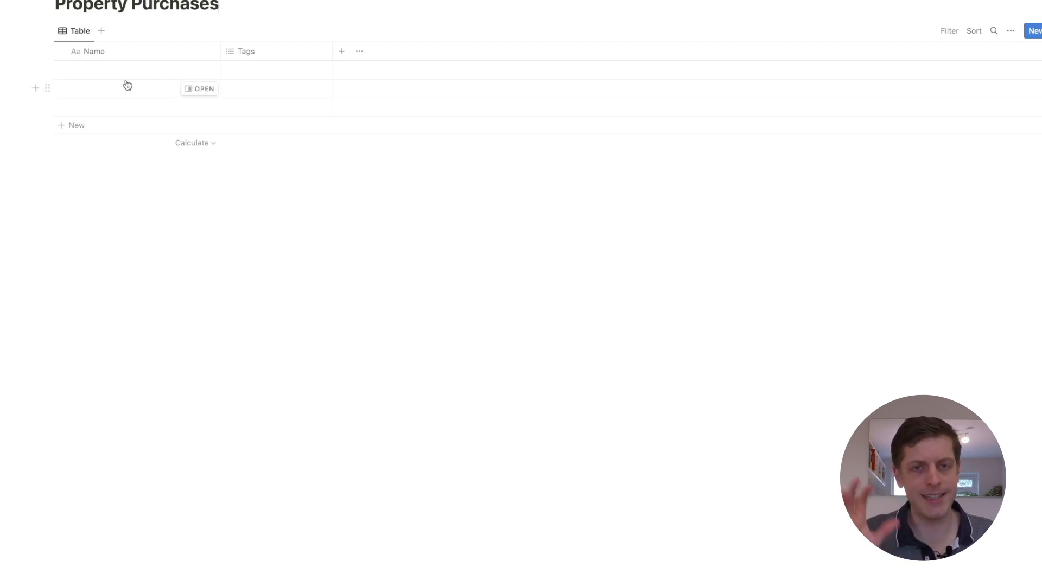
- Rename the table's title column from Name to Purchase Name
{"action": "left_click", "coordinate": [109, 52]}
{"action": "left_click_drag", "start_coordinate": [122, 76], "coordinate": [93, 72]}
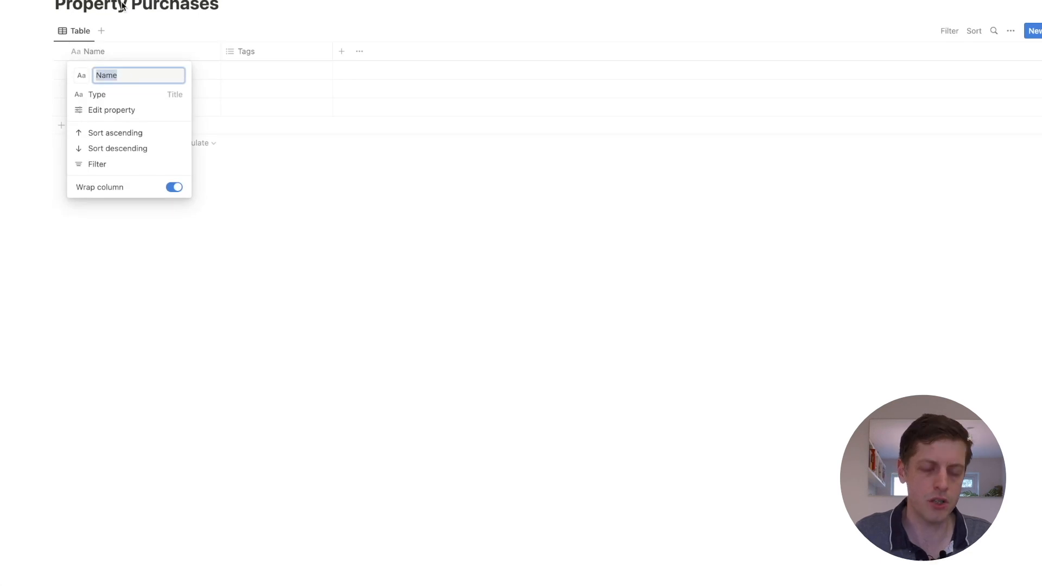
{"action": "type", "text": "Purchase N"}
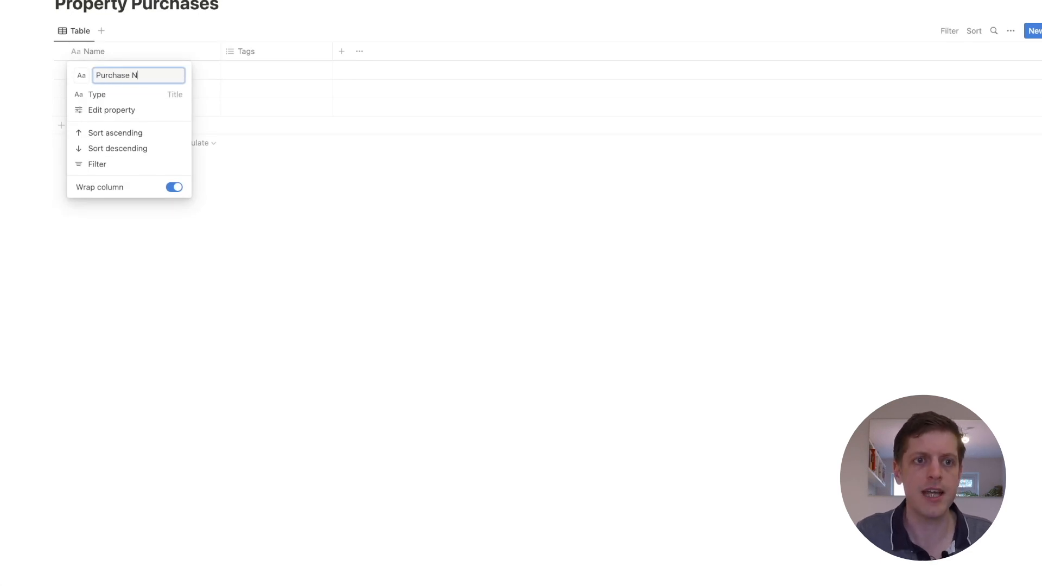
{"action": "type", "text": "ame"}
{"action": "key", "text": "Return"}
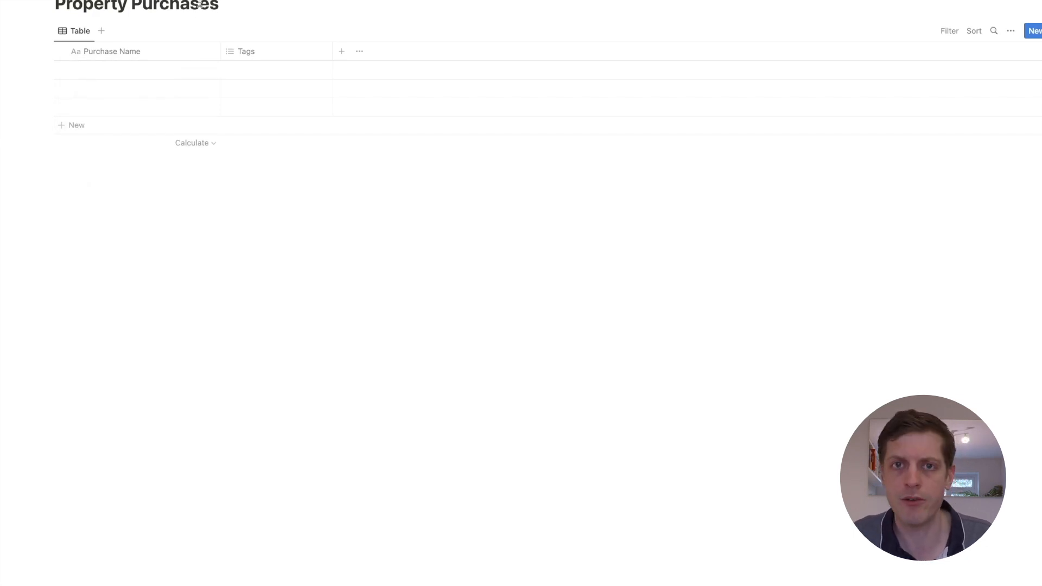
- Rename the Tags column to Purchase ID and set its property type to Text
{"action": "left_click", "coordinate": [249, 51]}
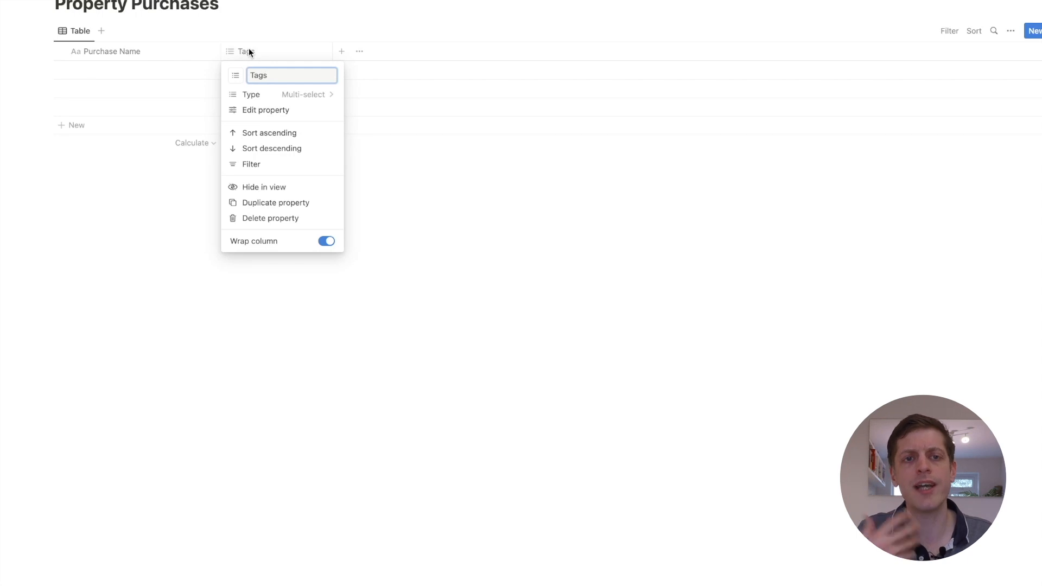
{"action": "left_click_drag", "start_coordinate": [279, 76], "coordinate": [243, 73]}
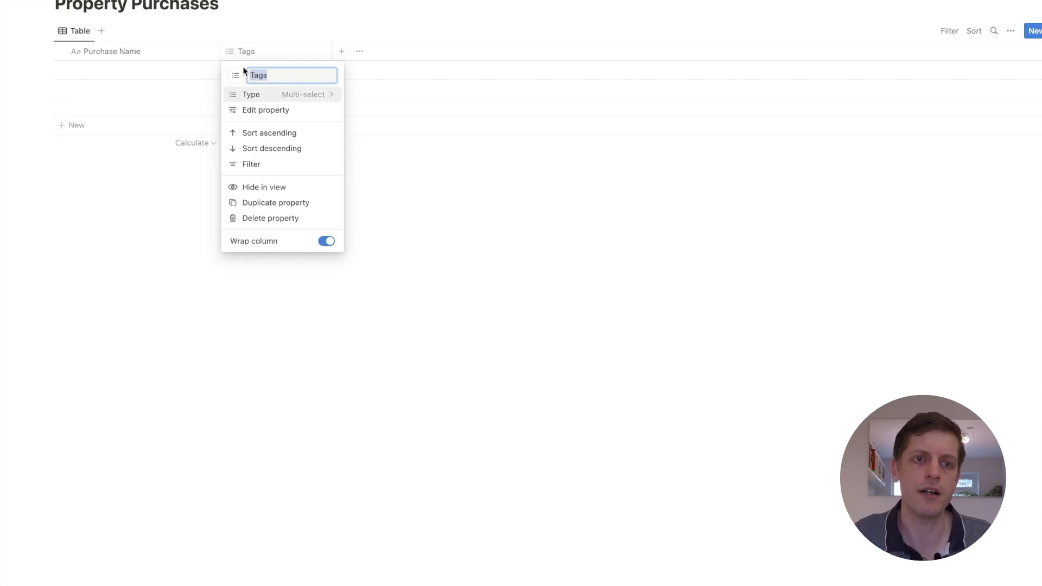
{"action": "type", "text": "Purchase ID"}
{"action": "left_click", "coordinate": [317, 94]}
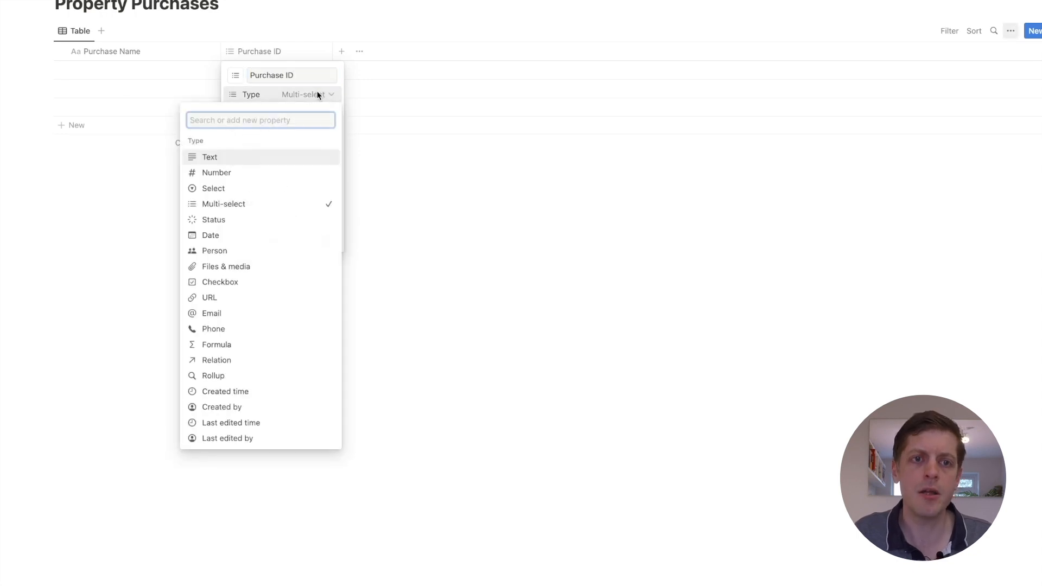
{"action": "left_click", "coordinate": [206, 158]}
- Enter 001 as the Purchase ID in the first row
{"action": "left_click", "coordinate": [250, 71]}
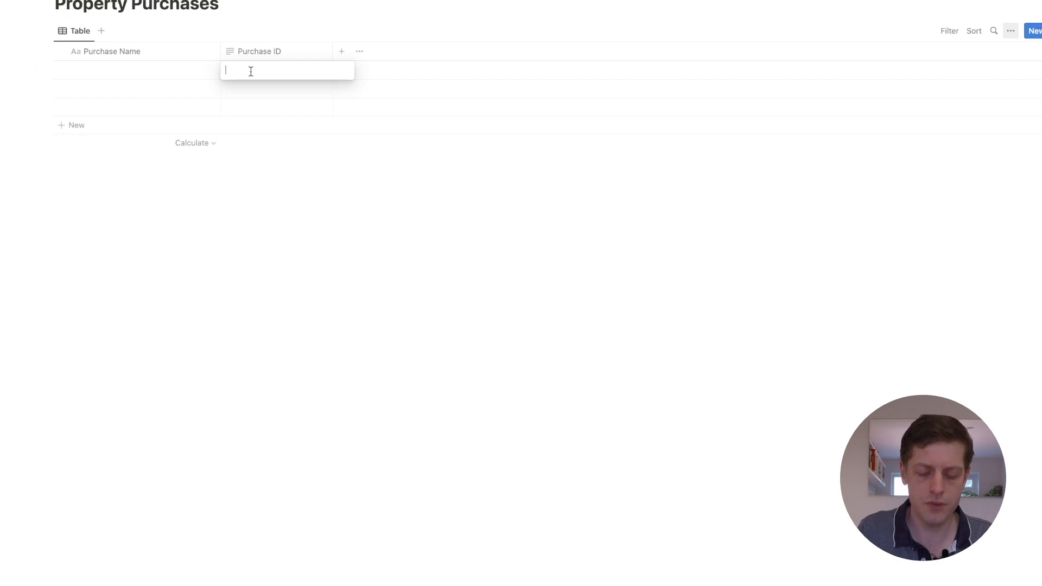
{"action": "type", "text": "001"}
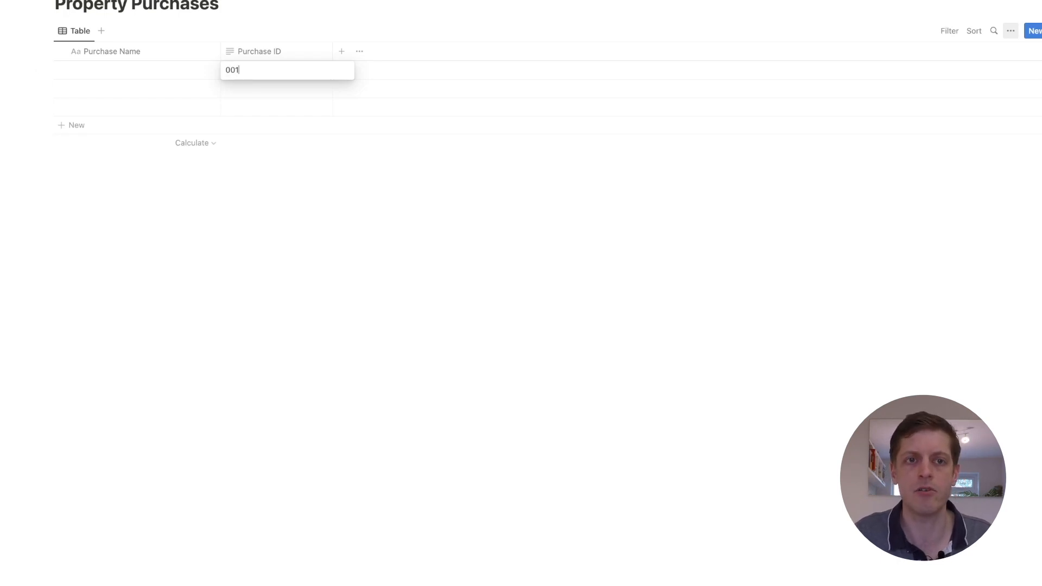
{"action": "key", "text": "Return"}
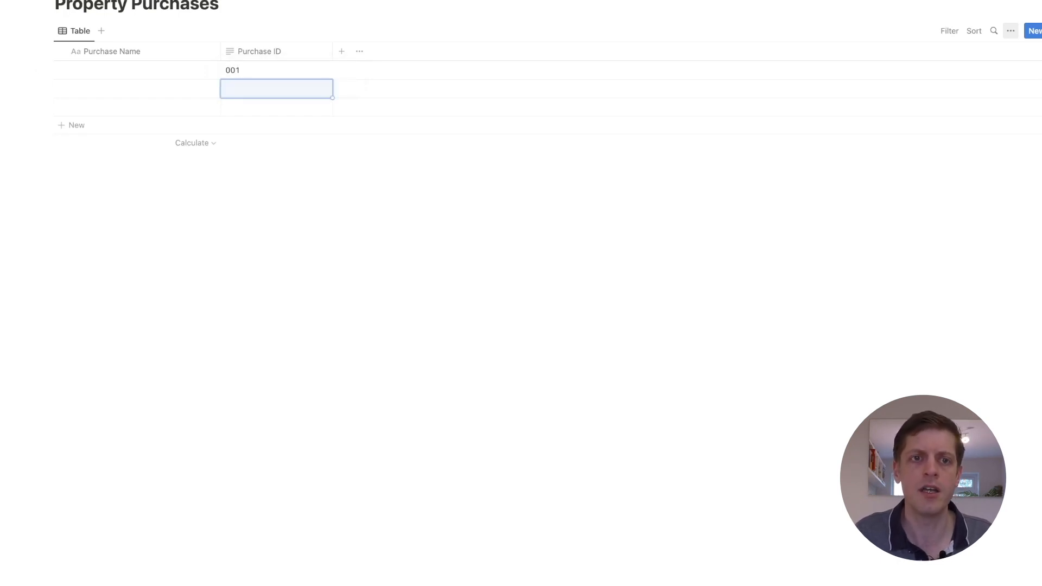
- Change the Purchase ID property type to Number
{"action": "left_click", "coordinate": [260, 54]}
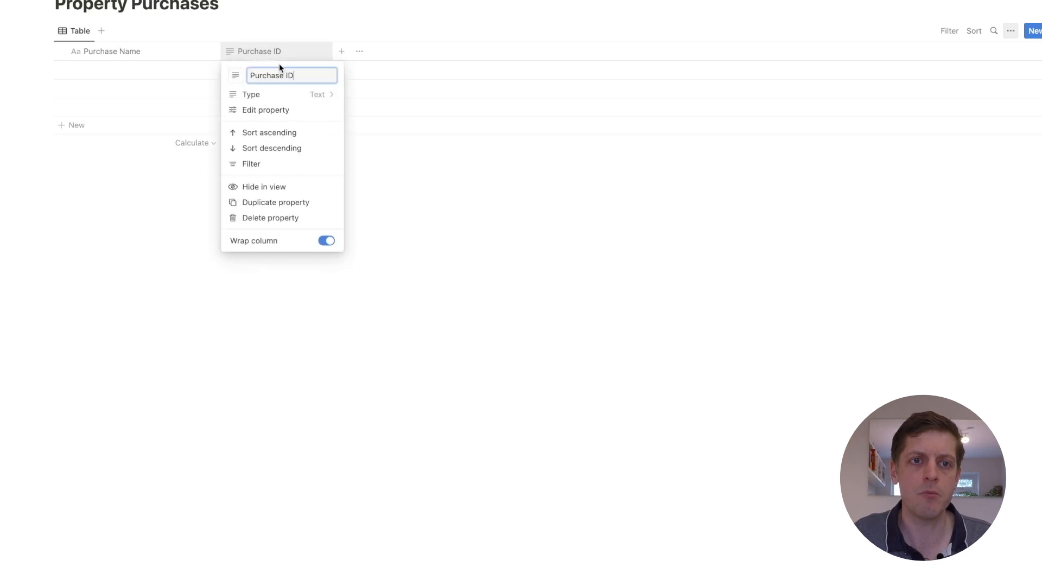
{"action": "left_click", "coordinate": [280, 109]}
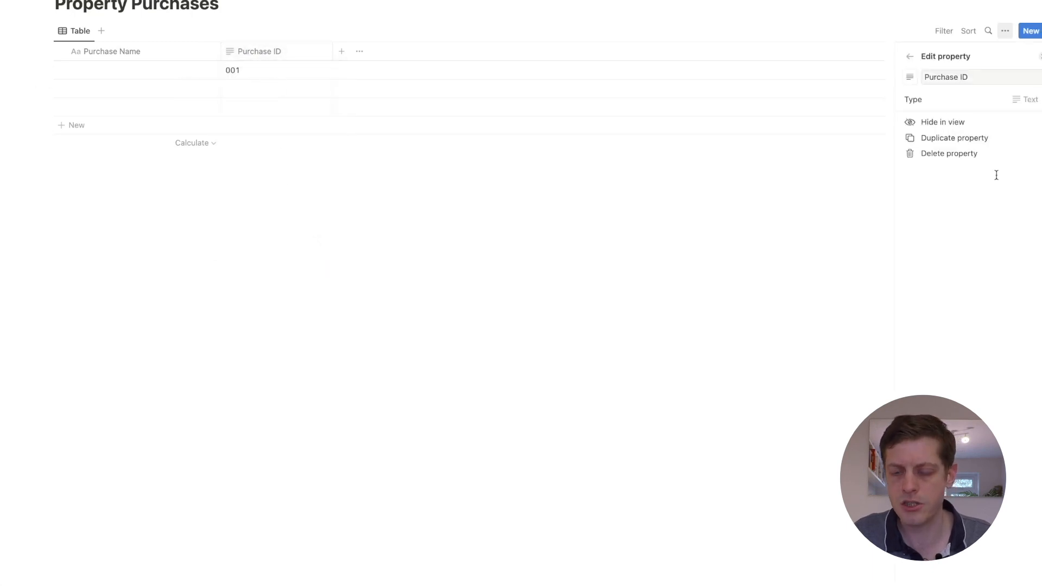
{"action": "left_click", "coordinate": [969, 99]}
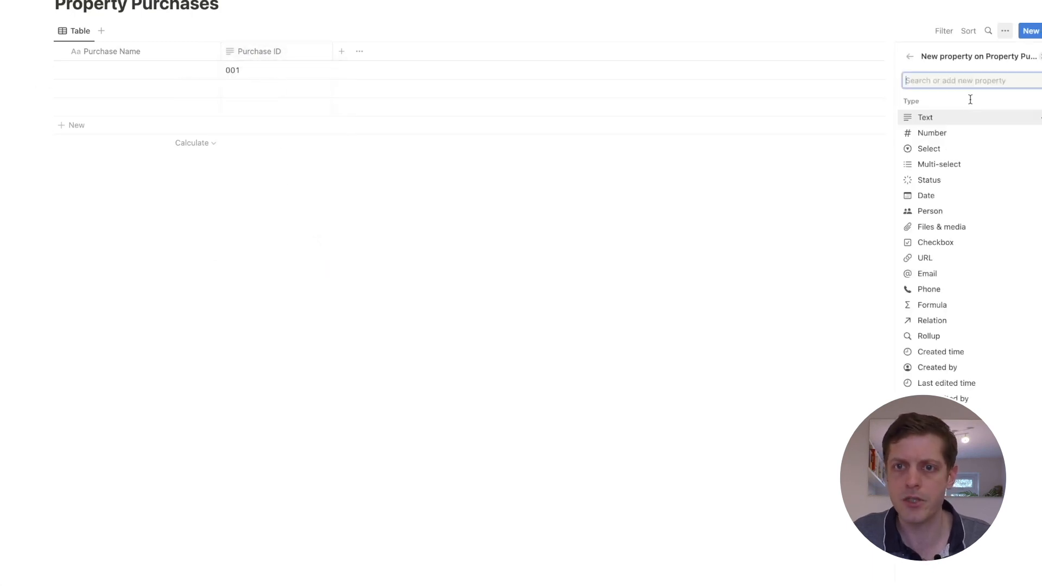
{"action": "left_click", "coordinate": [950, 134]}
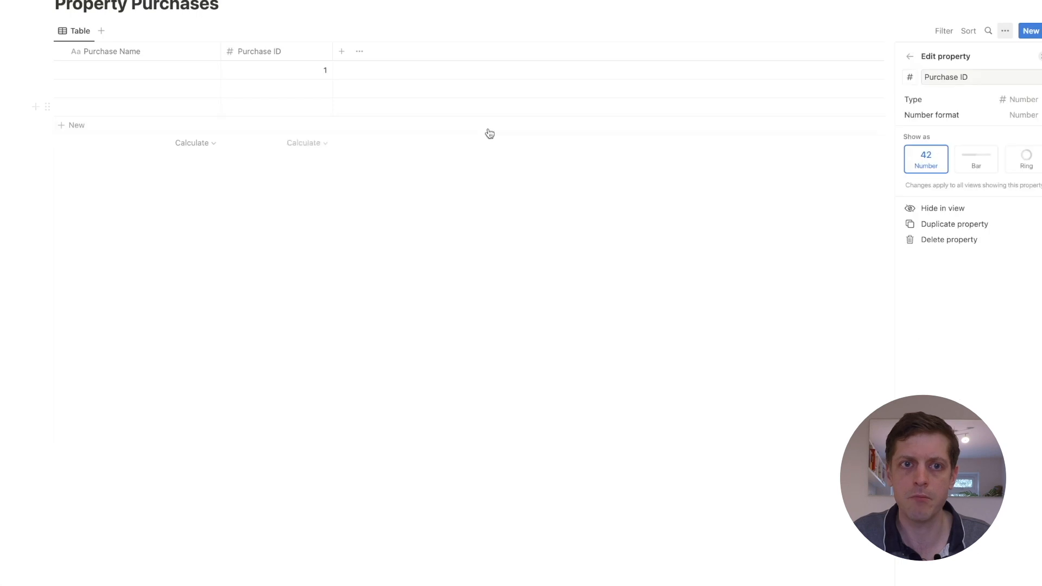
- Set the Purchase ID property type back to Text
{"action": "left_click", "coordinate": [324, 71]}
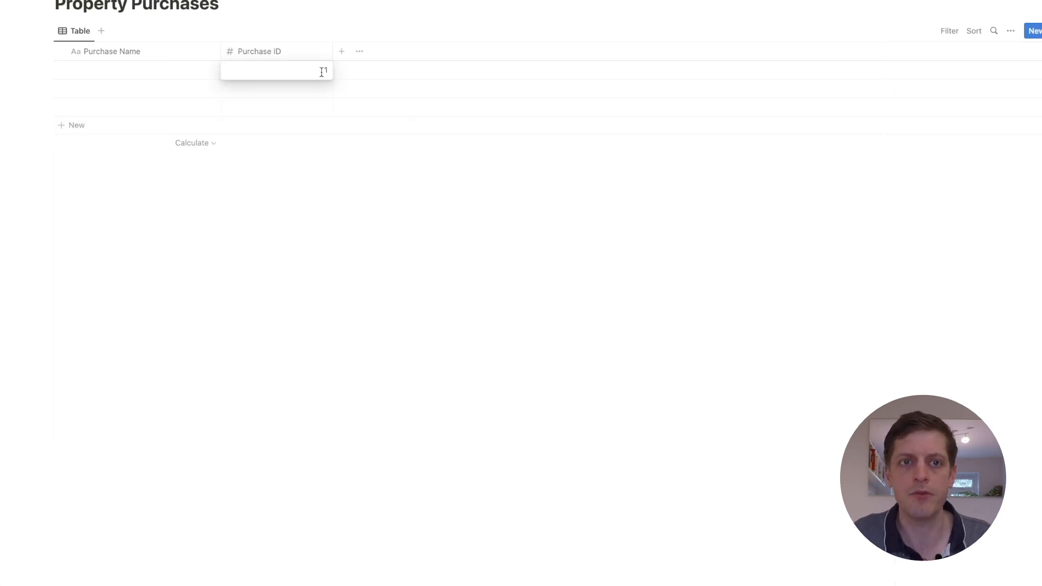
{"action": "left_click", "coordinate": [267, 50]}
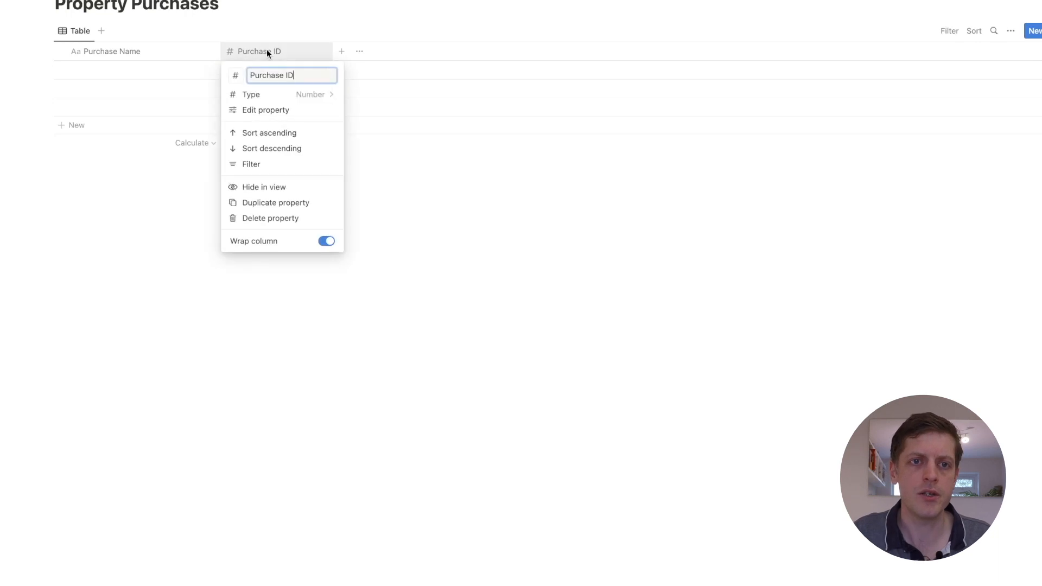
{"action": "left_click", "coordinate": [270, 108]}
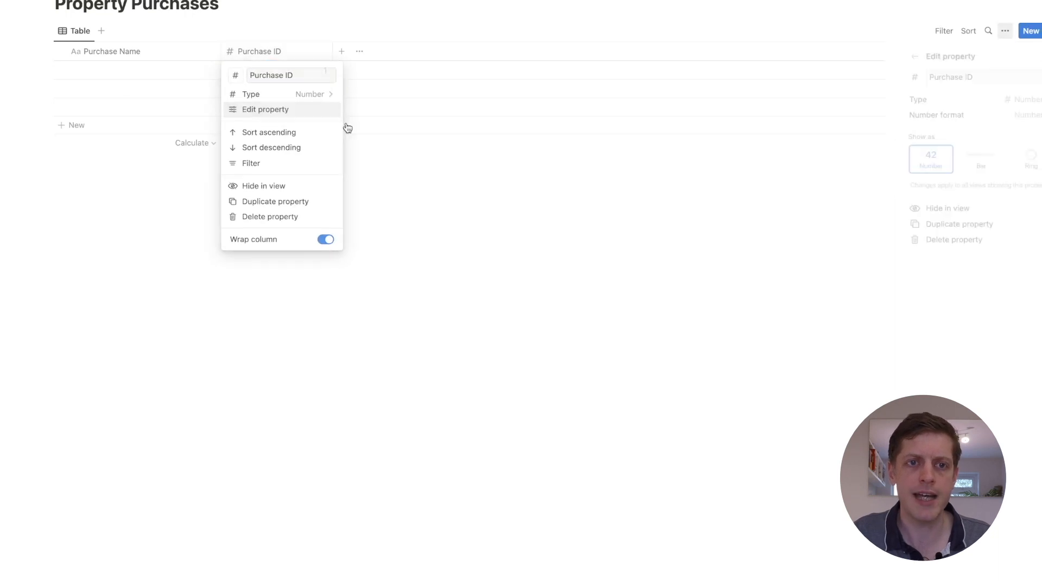
{"action": "left_click", "coordinate": [1006, 99]}
{"action": "left_click", "coordinate": [924, 117]}
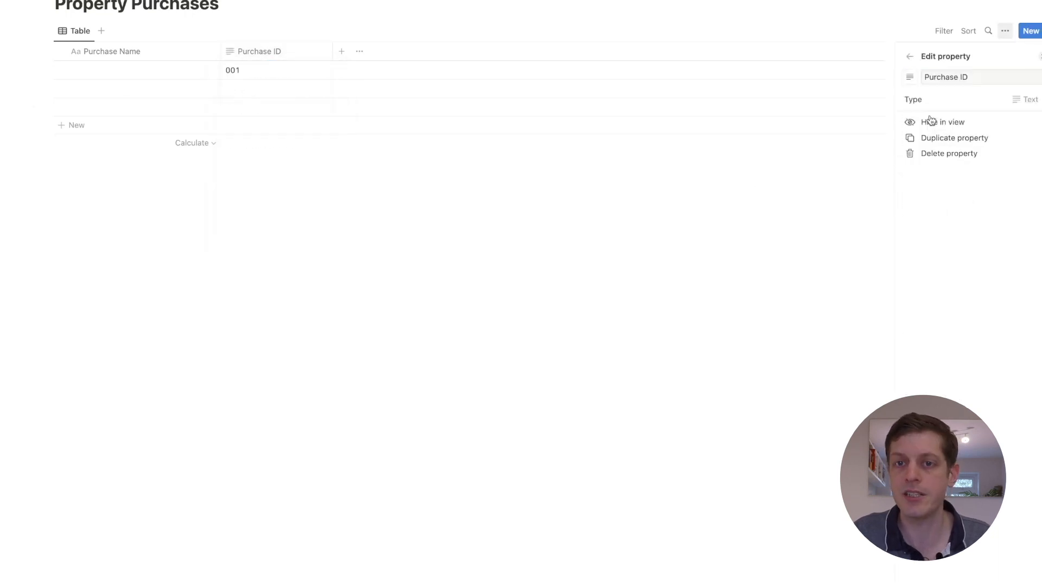
- Close the property settings and narrow the Purchase ID column to fit its heading
{"action": "left_click", "coordinate": [275, 74]}
{"action": "key", "text": "Escape"}
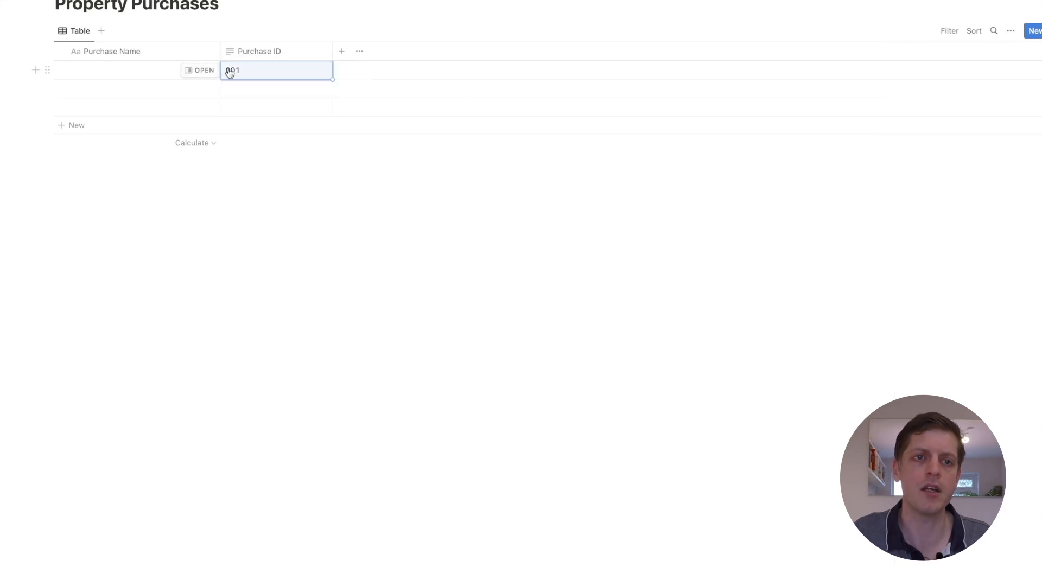
{"action": "left_click_drag", "start_coordinate": [333, 51], "coordinate": [288, 58]}
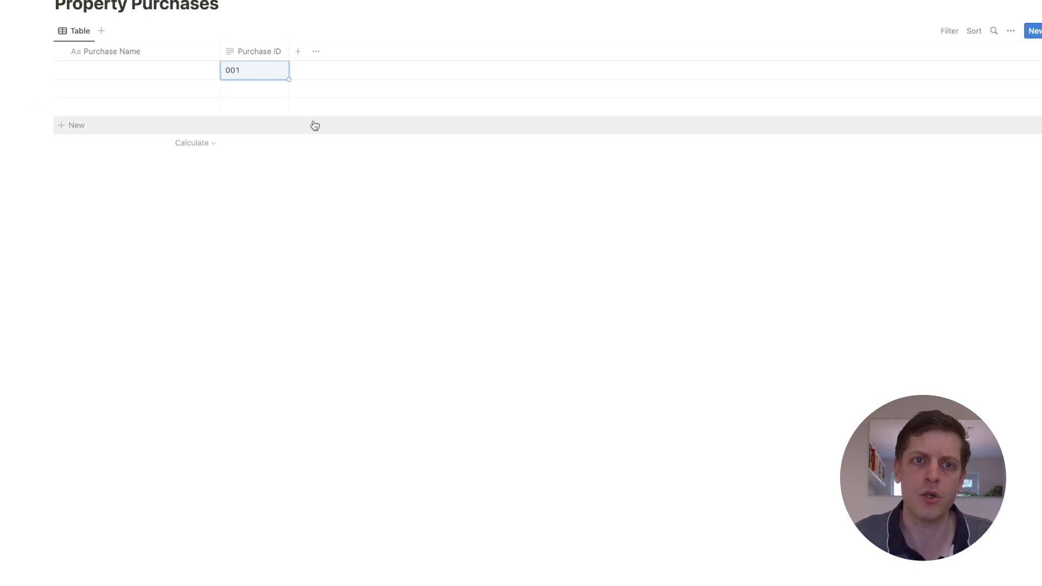
- Add a Select property to the table after Purchase ID
{"action": "left_click", "coordinate": [304, 53]}
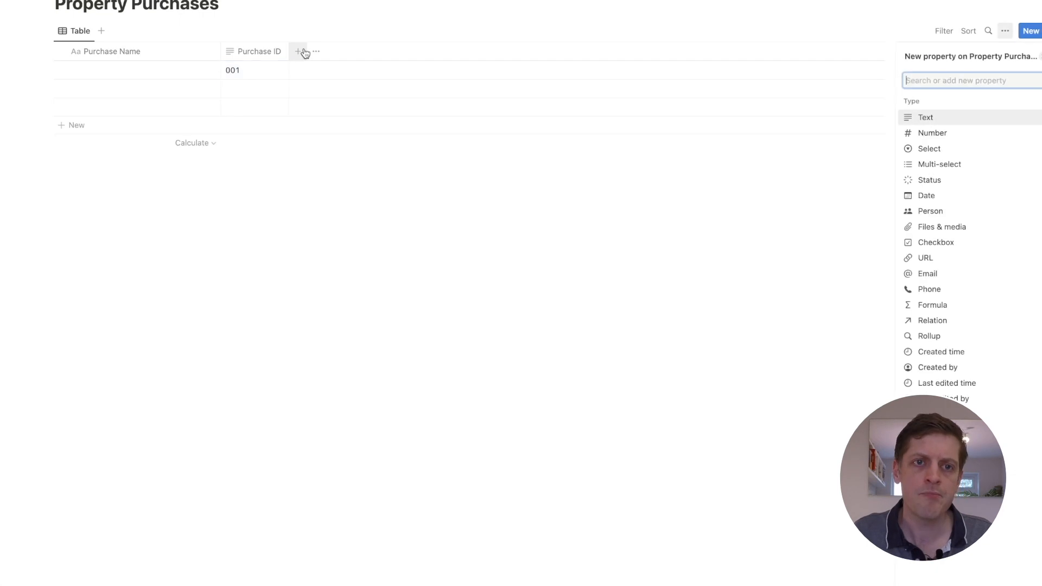
{"action": "type", "text": "selec"}
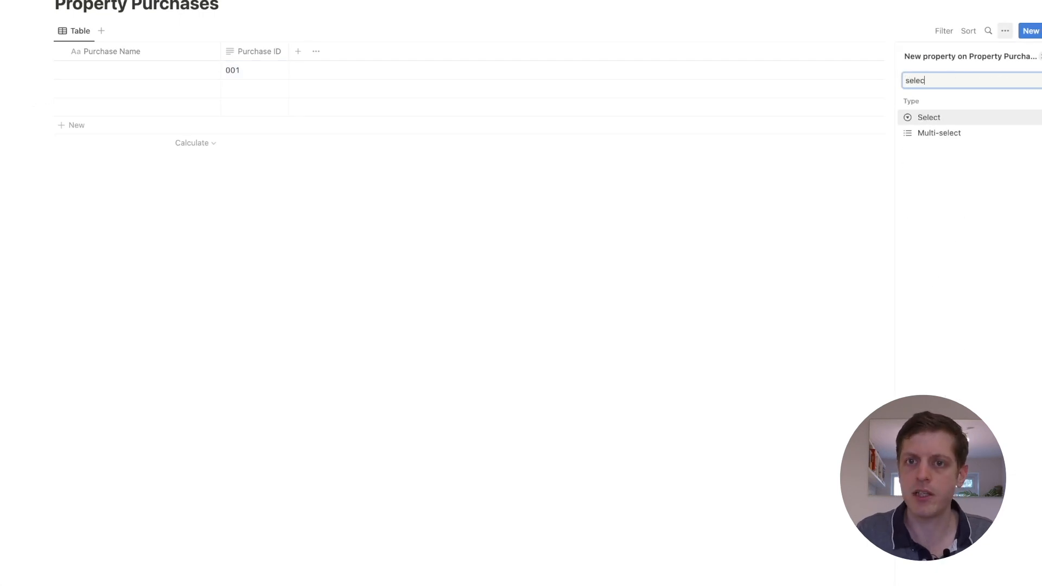
{"action": "left_click", "coordinate": [928, 117]}
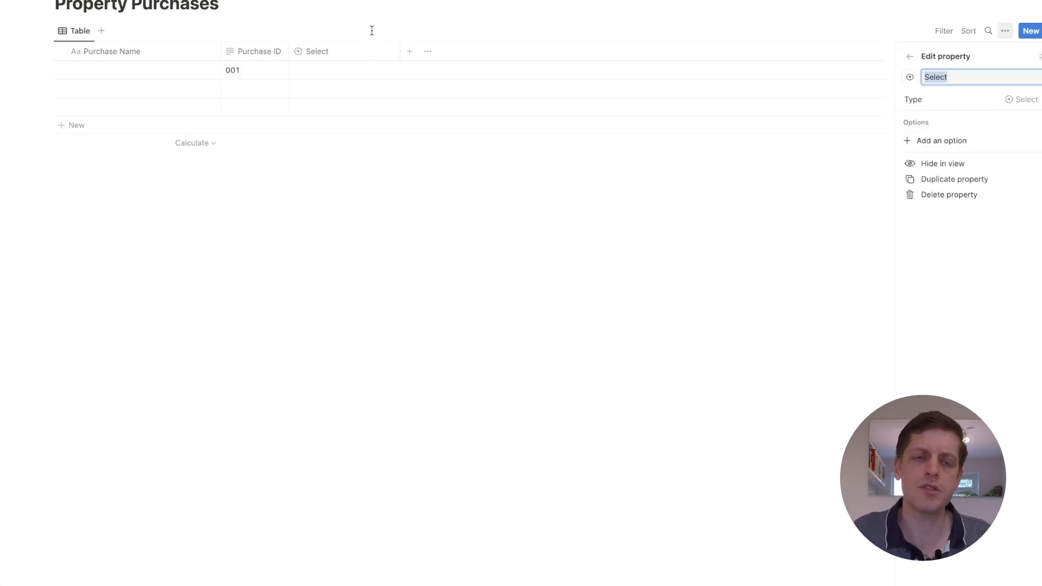
- Create the options New and Open for the Select property from its first-row cell
{"action": "left_click", "coordinate": [343, 74]}
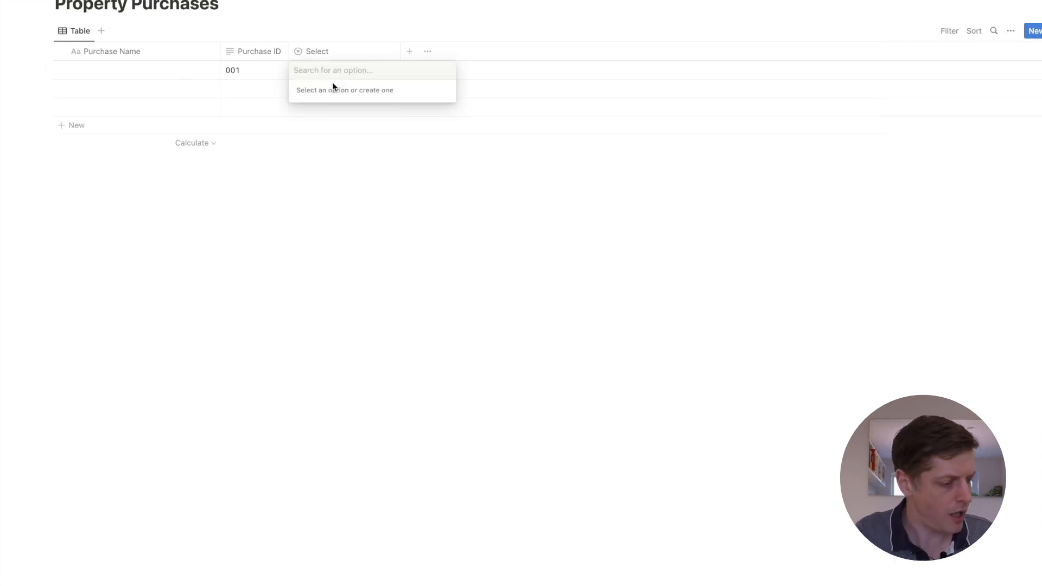
{"action": "type", "text": "New"}
{"action": "key", "text": "Return"}
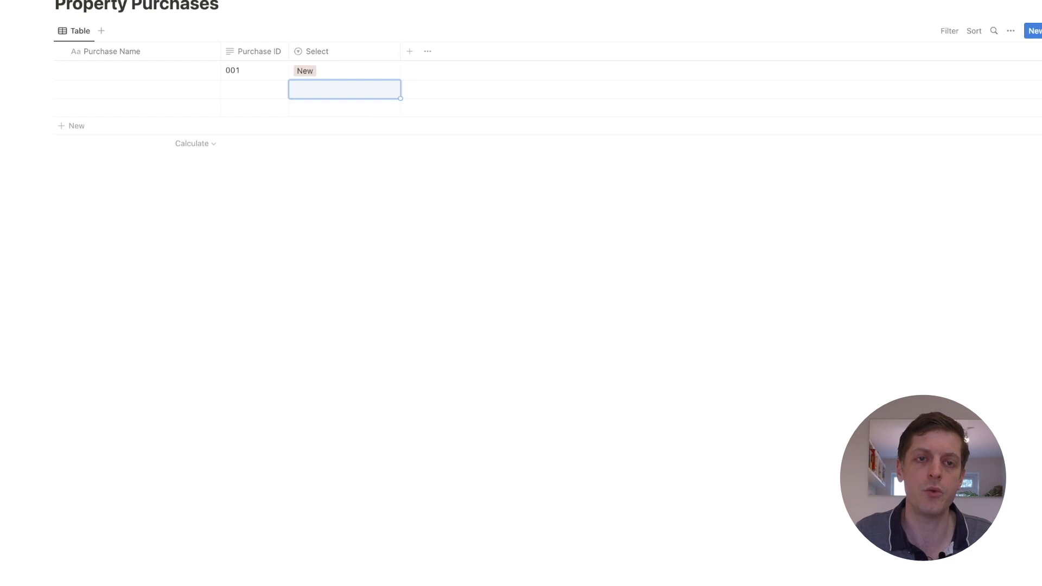
{"action": "left_click", "coordinate": [308, 81]}
{"action": "type", "text": "Active"}
{"action": "key", "text": "alt+BackSpace"}
{"action": "type", "text": "Open"}
{"action": "key", "text": "Return"}
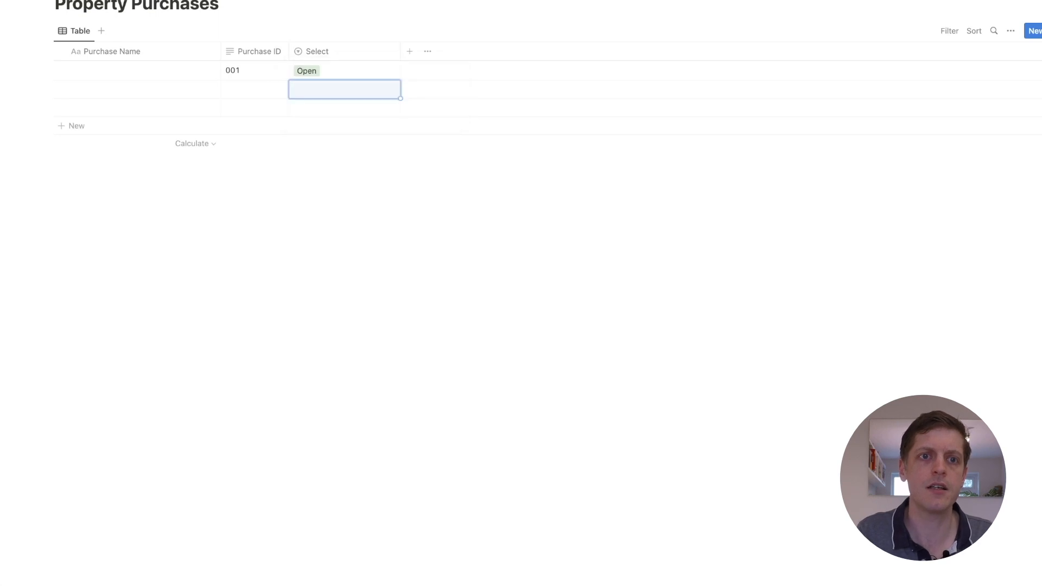
- Create the options Won and Lost for the Select property from its first-row cell
{"action": "left_click", "coordinate": [335, 72]}
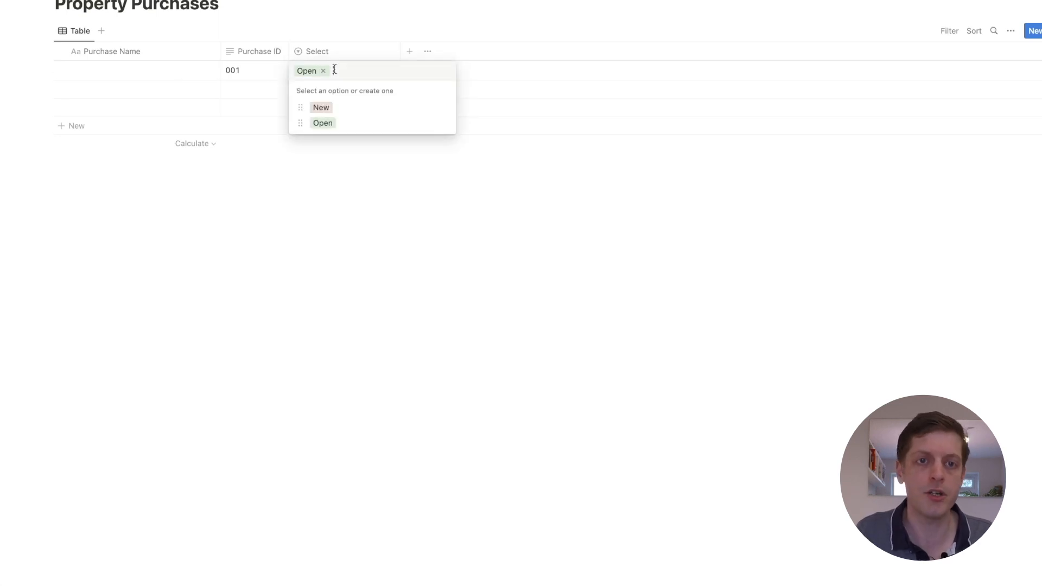
{"action": "type", "text": "Won"}
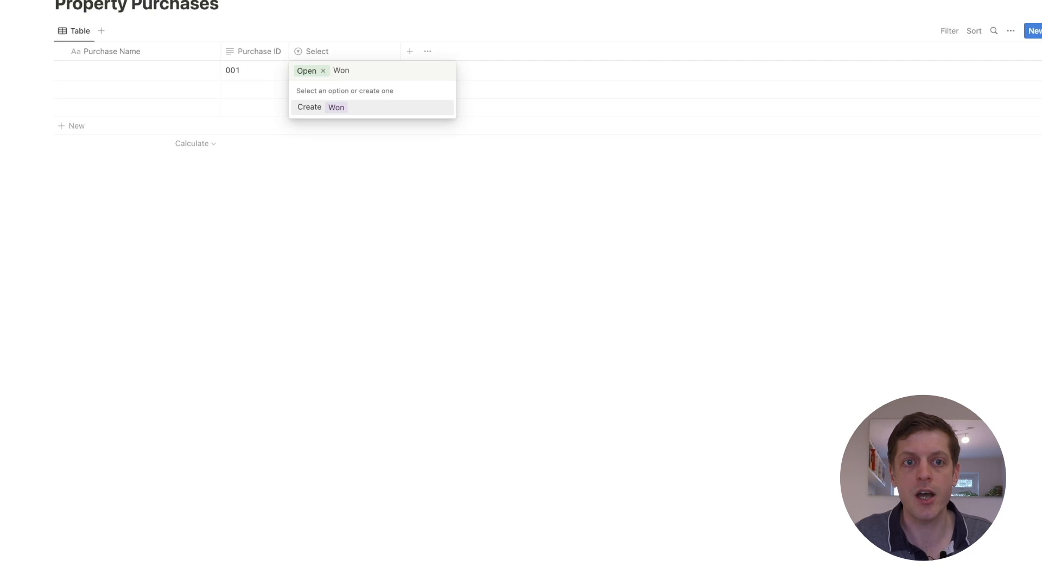
{"action": "key", "text": "Return"}
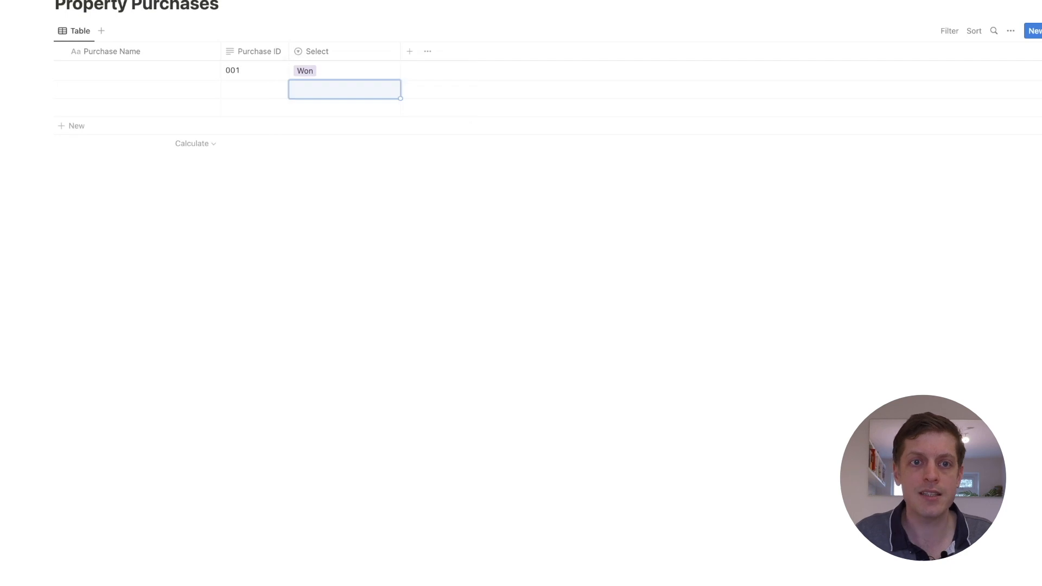
{"action": "left_click", "coordinate": [324, 72]}
{"action": "type", "text": "Lost"}
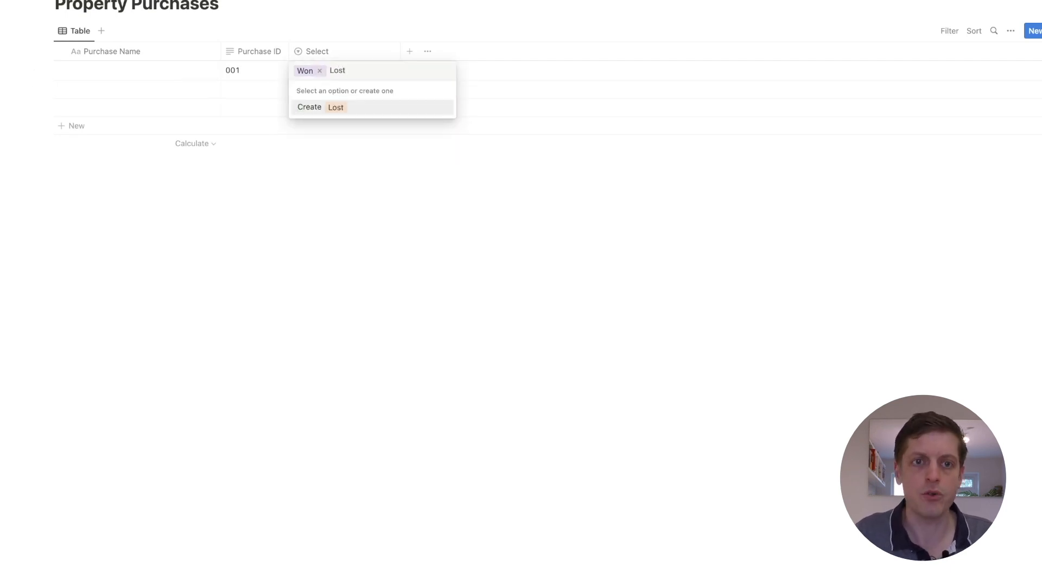
{"action": "key", "text": "Return"}
- Create the option On Hold in the first row's Select cell and close the option list
{"action": "left_click", "coordinate": [319, 76]}
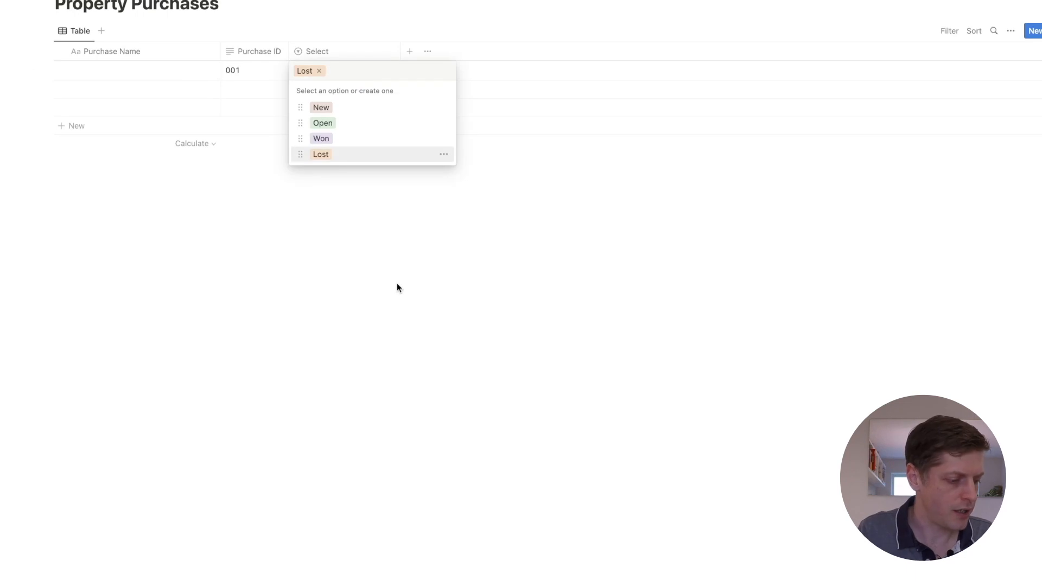
{"action": "type", "text": "On Hold"}
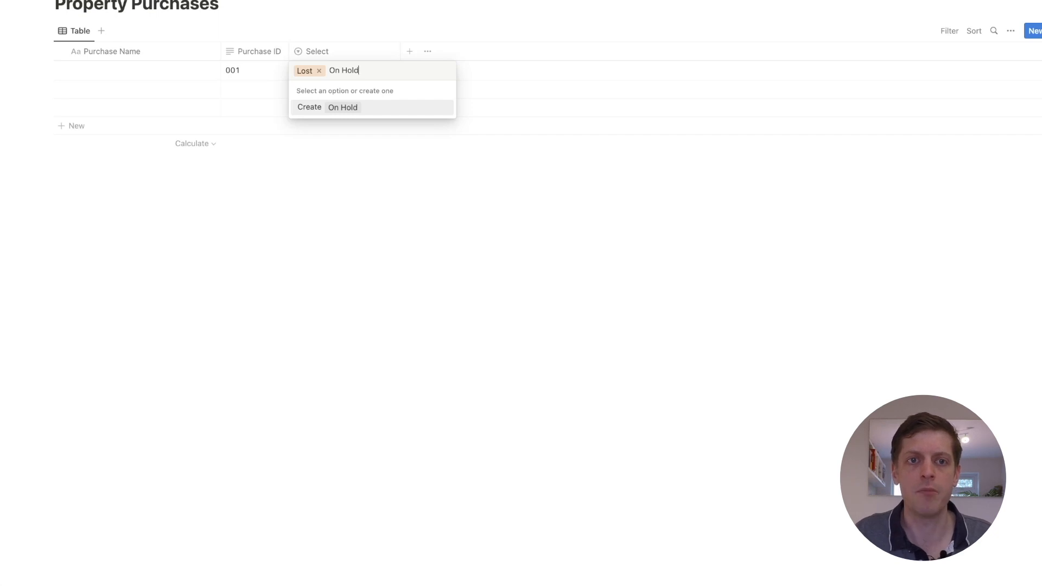
{"action": "key", "text": "Return"}
{"action": "left_click", "coordinate": [314, 69]}
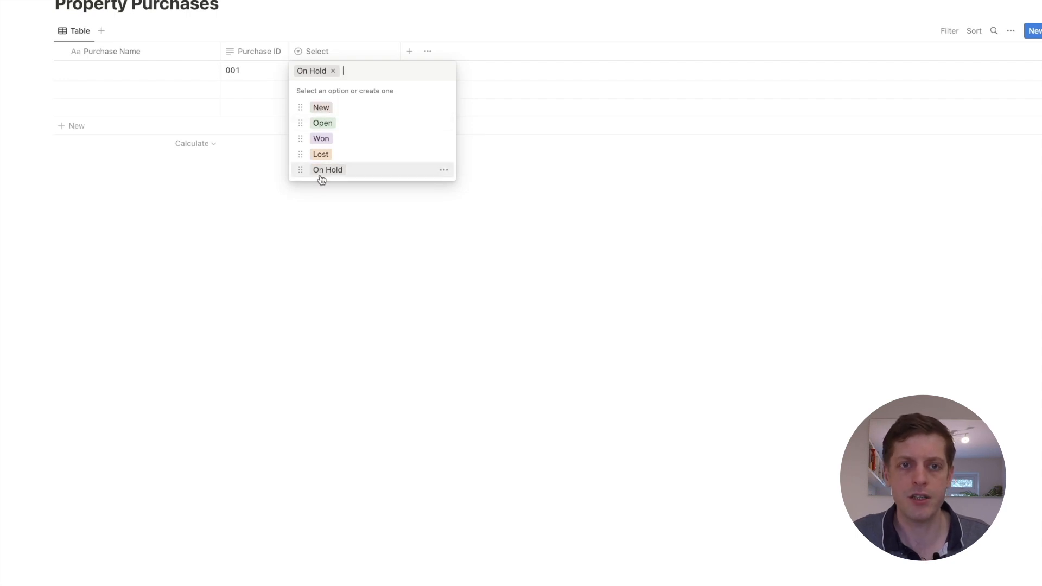
{"action": "left_click", "coordinate": [300, 357]}
- Rename the Select property as Status
{"action": "left_click", "coordinate": [314, 48]}
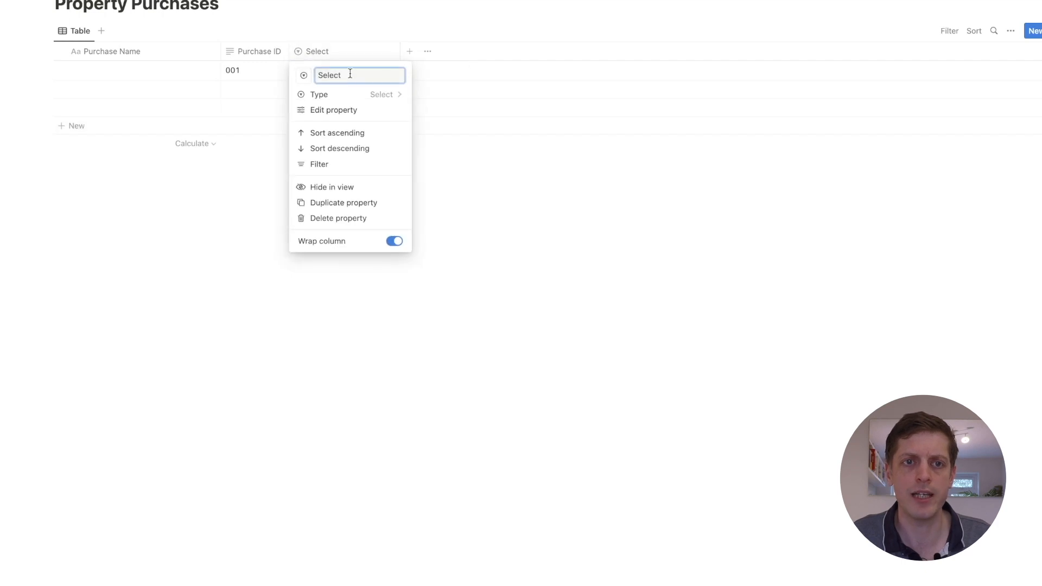
{"action": "type", "text": "S"}
{"action": "key", "text": "BackSpace"}
{"action": "type", "text": "Status"}
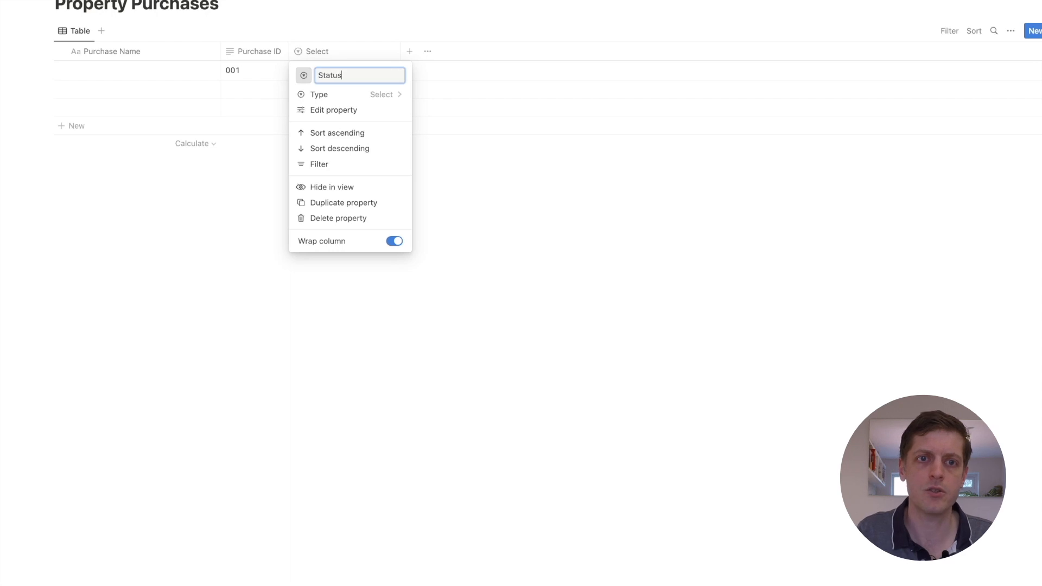
{"action": "key", "text": "Return"}
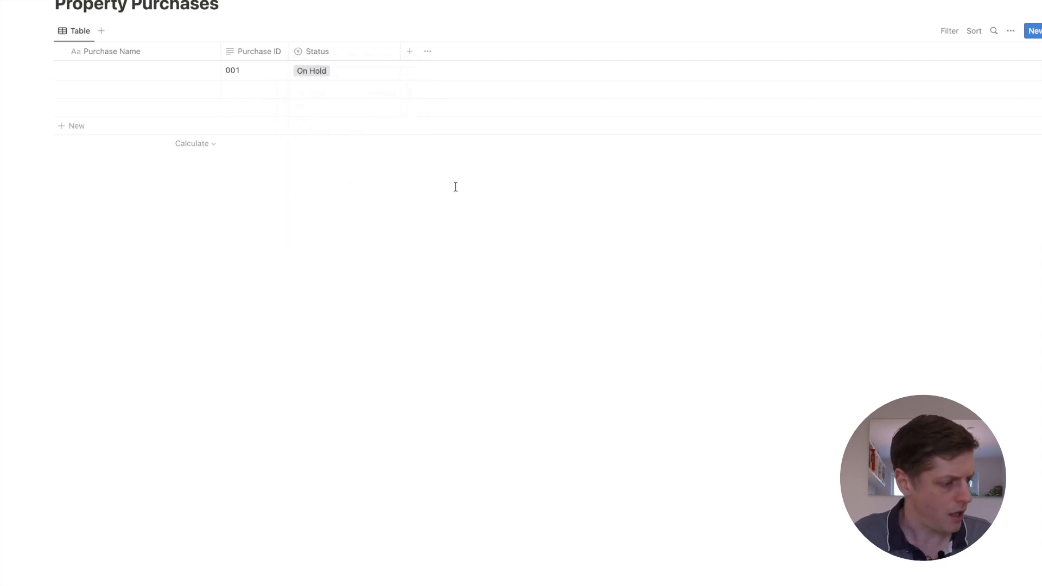
- Add a Date property after Status and name it Date Offer Accepted
{"action": "left_click", "coordinate": [411, 52]}
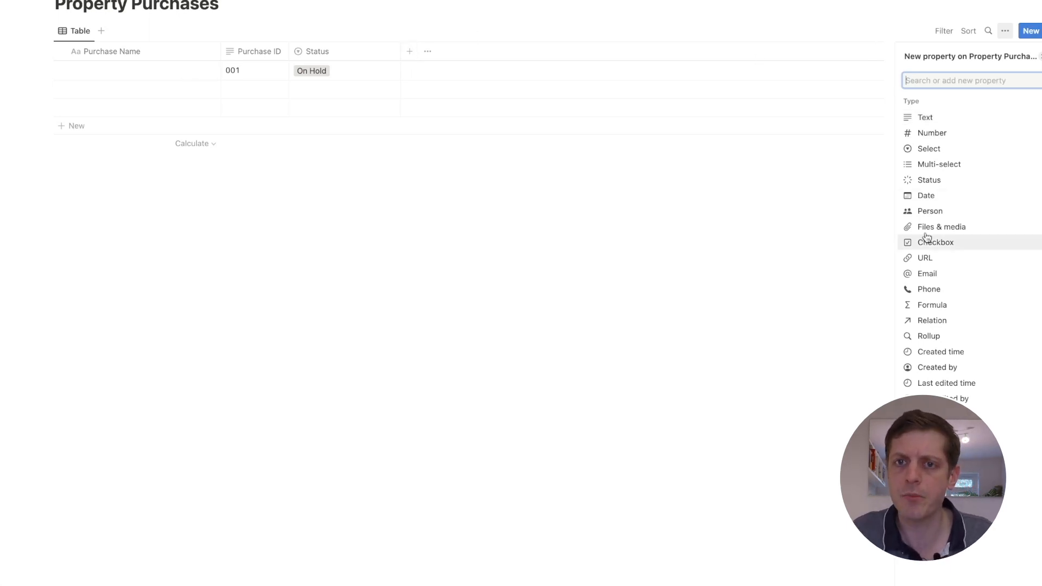
{"action": "left_click", "coordinate": [928, 196]}
{"action": "left_click", "coordinate": [443, 149]}
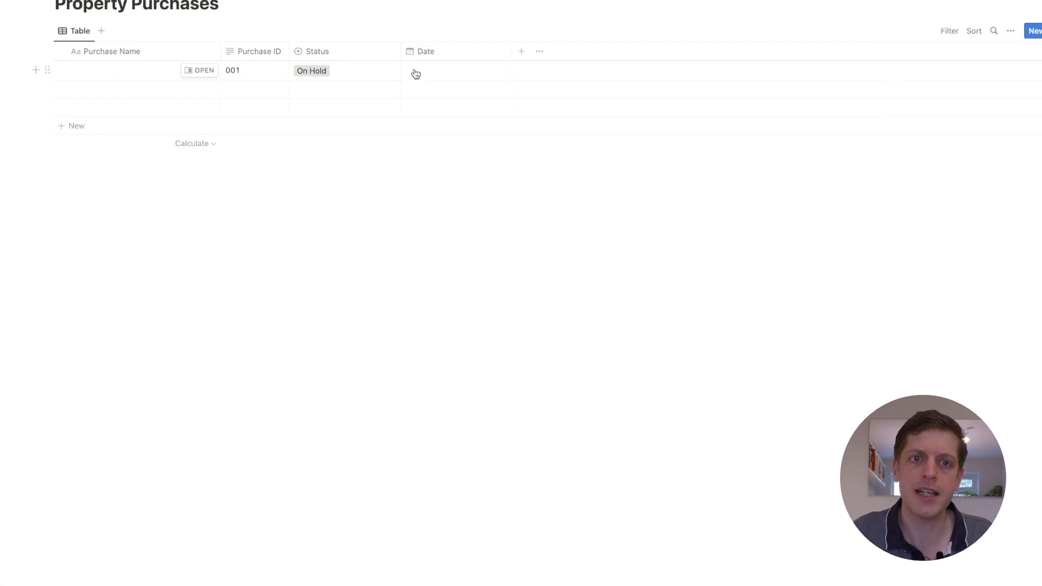
{"action": "left_click", "coordinate": [422, 52]}
{"action": "key", "text": "BackSpace"}
{"action": "key", "text": "BackSpace"}
{"action": "key", "text": "BackSpace"}
{"action": "key", "text": "BackSpace"}
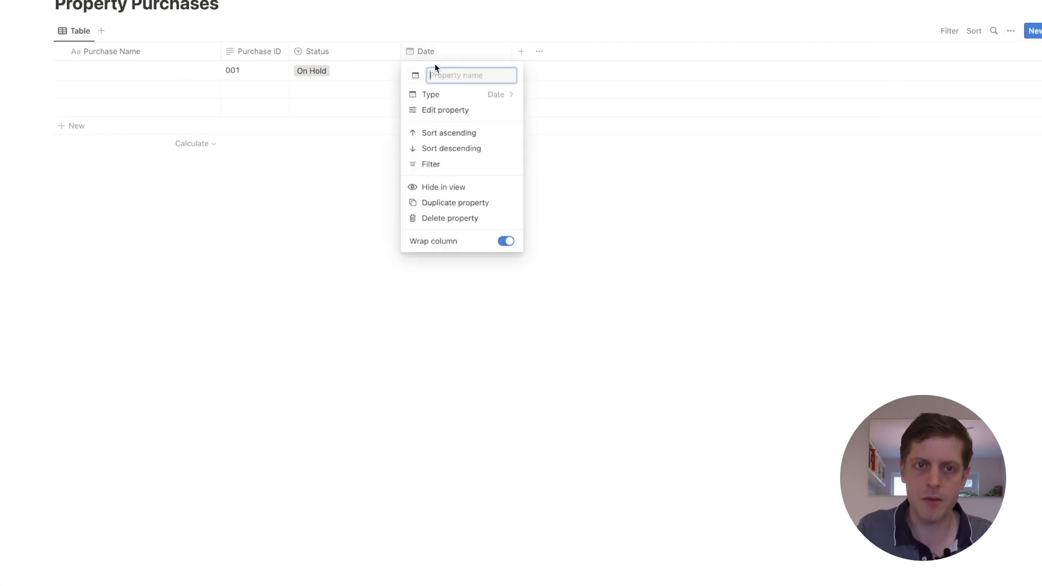
{"action": "type", "text": "Date OF"}
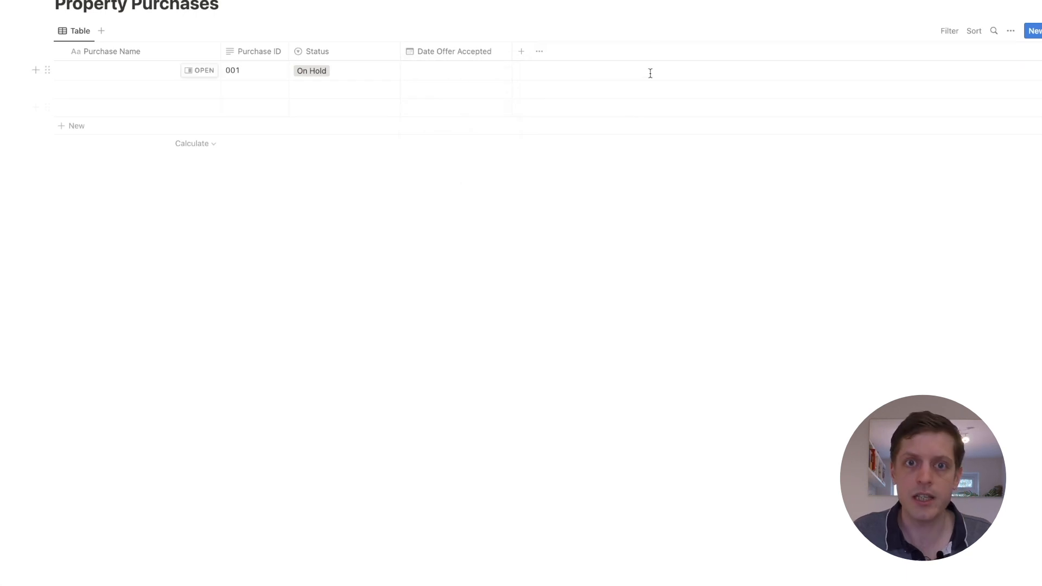
- Add a Number property after Date Offer Accepted and name it Purchase Price
{"action": "left_click", "coordinate": [521, 52]}
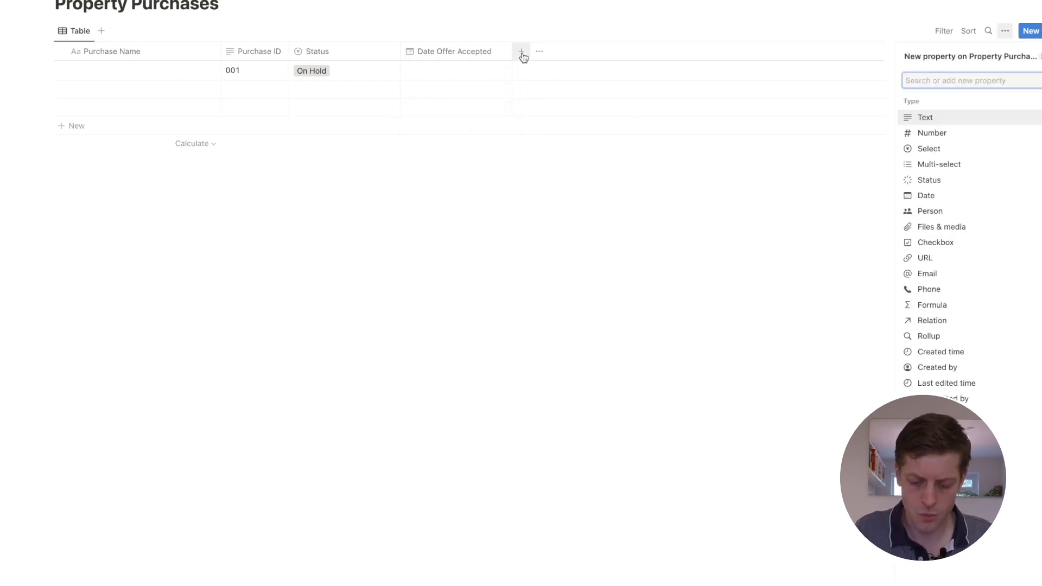
{"action": "type", "text": "Price"}
{"action": "key", "text": "BackSpace"}
{"action": "key", "text": "BackSpace"}
{"action": "key", "text": "BackSpace"}
{"action": "key", "text": "BackSpace"}
{"action": "type", "text": "ur"}
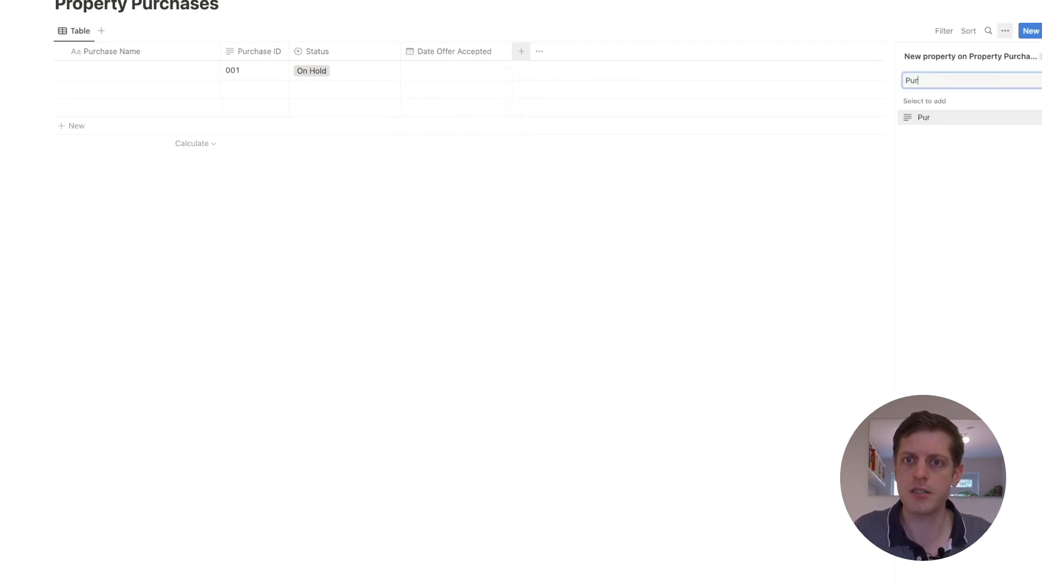
{"action": "key", "text": "BackSpace"}
{"action": "key", "text": "BackSpace"}
{"action": "key", "text": "BackSpace"}
{"action": "type", "text": "Numbe"}
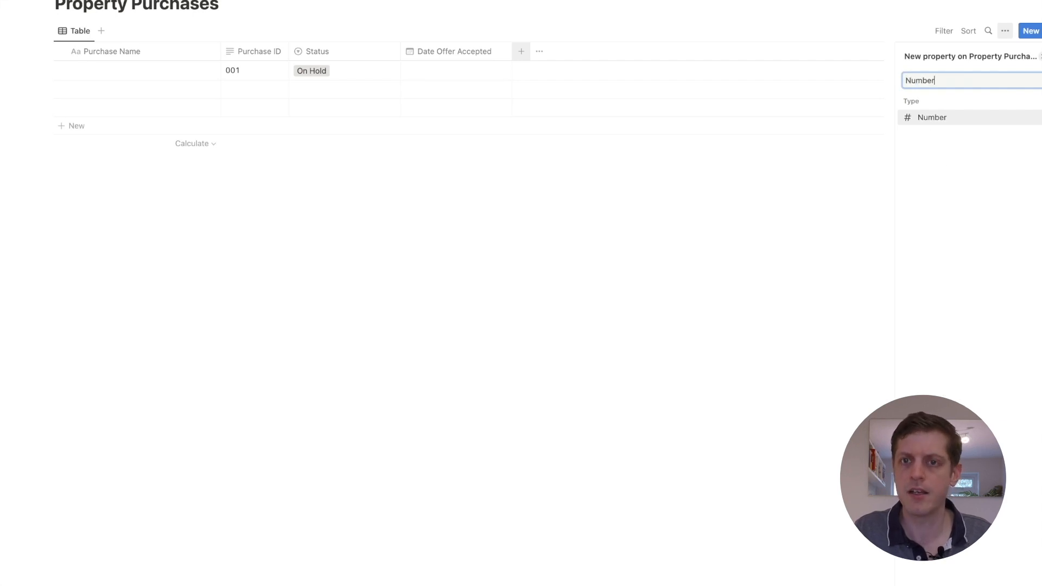
{"action": "key", "text": "Return"}
{"action": "type", "text": "Purchase Price"}
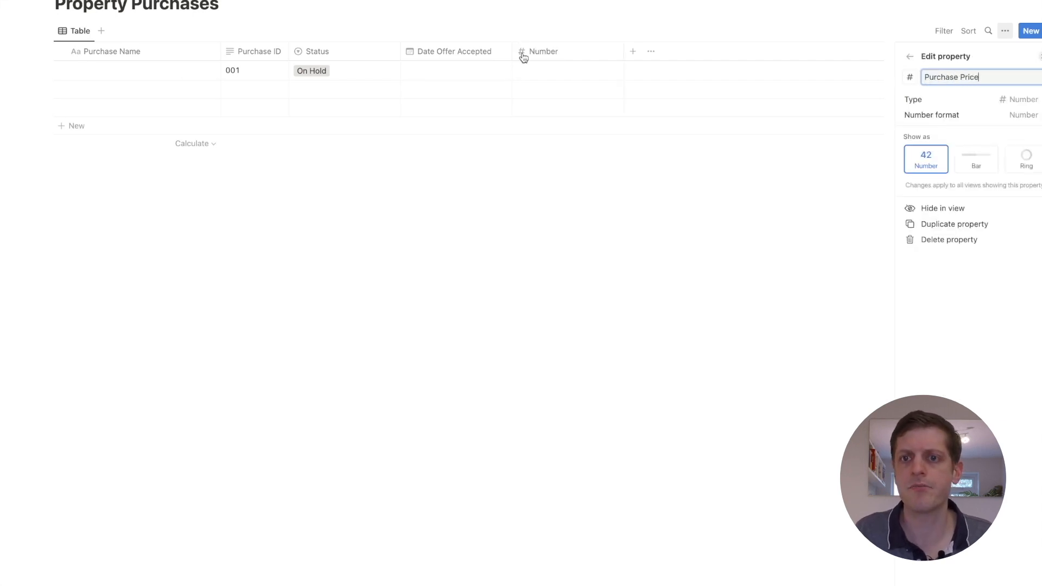
- Set the number format of Purchase Price to Pound and close the property settings
{"action": "left_click", "coordinate": [1026, 126]}
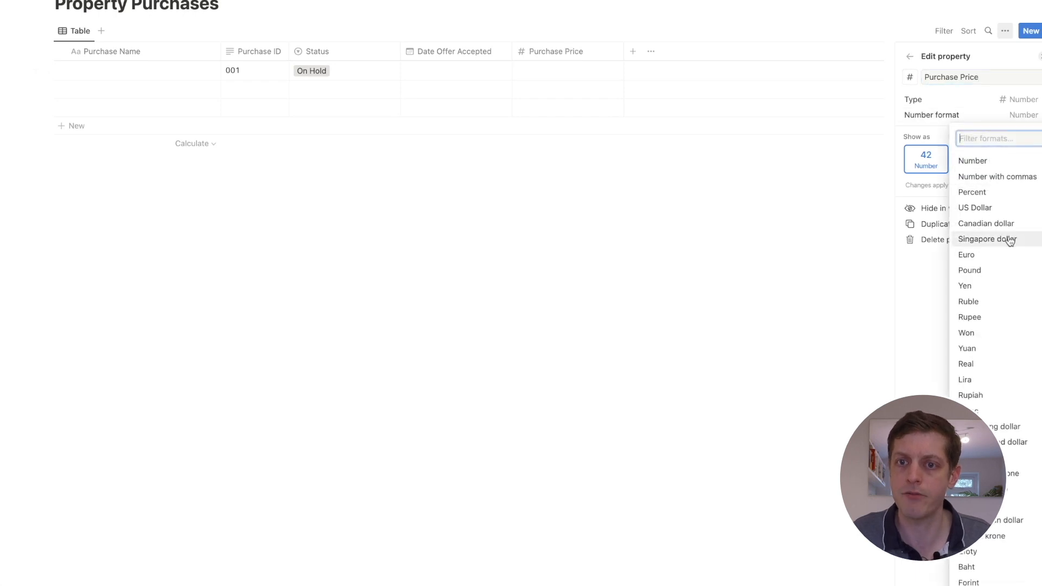
{"action": "left_click", "coordinate": [983, 267]}
{"action": "left_click", "coordinate": [525, 358]}
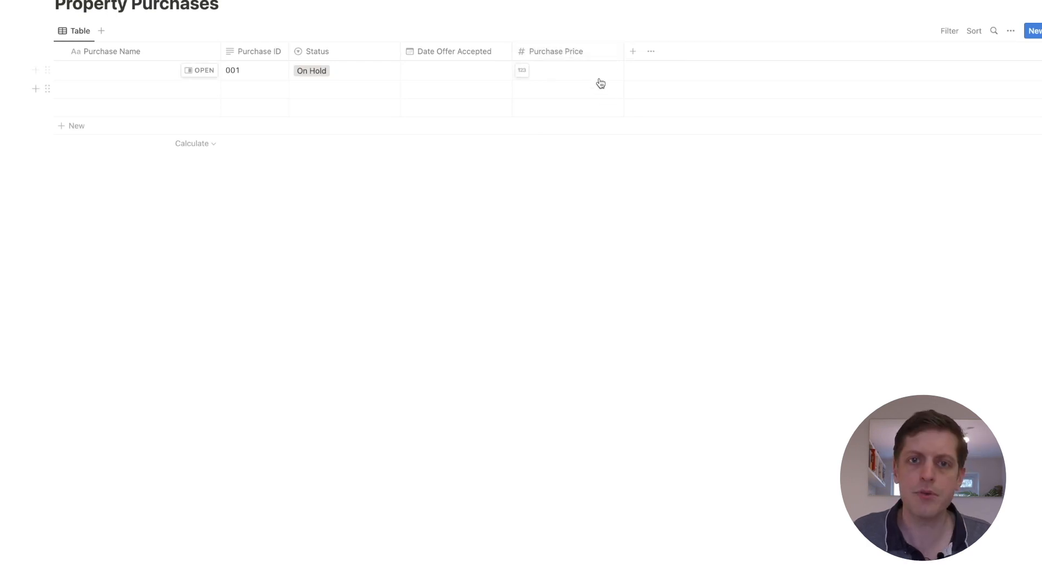
- Add a Date property after Purchase Price and name it Follow Up
{"action": "left_click", "coordinate": [633, 51]}
{"action": "type", "text": "date"}
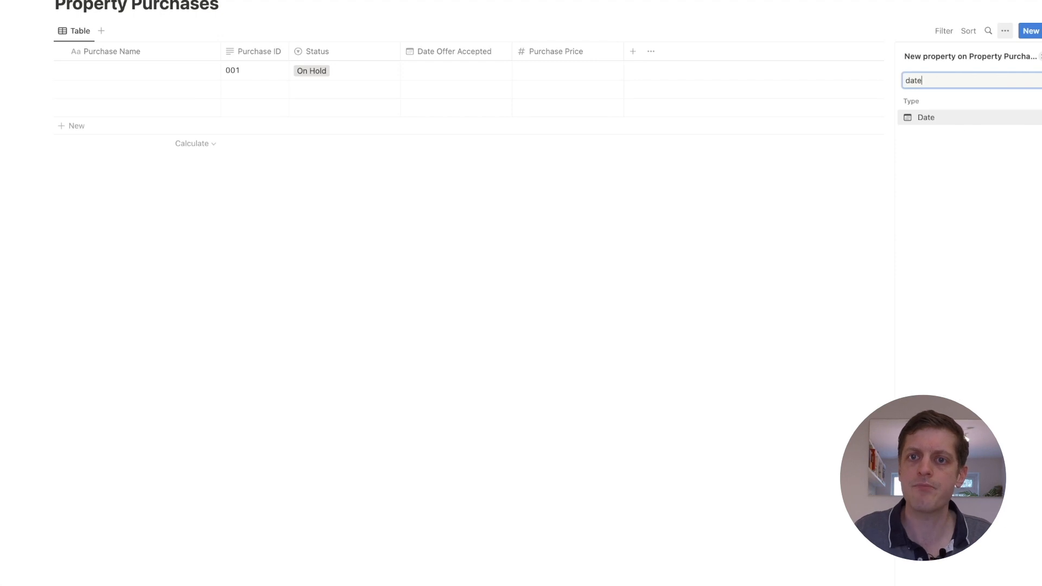
{"action": "key", "text": "Return"}
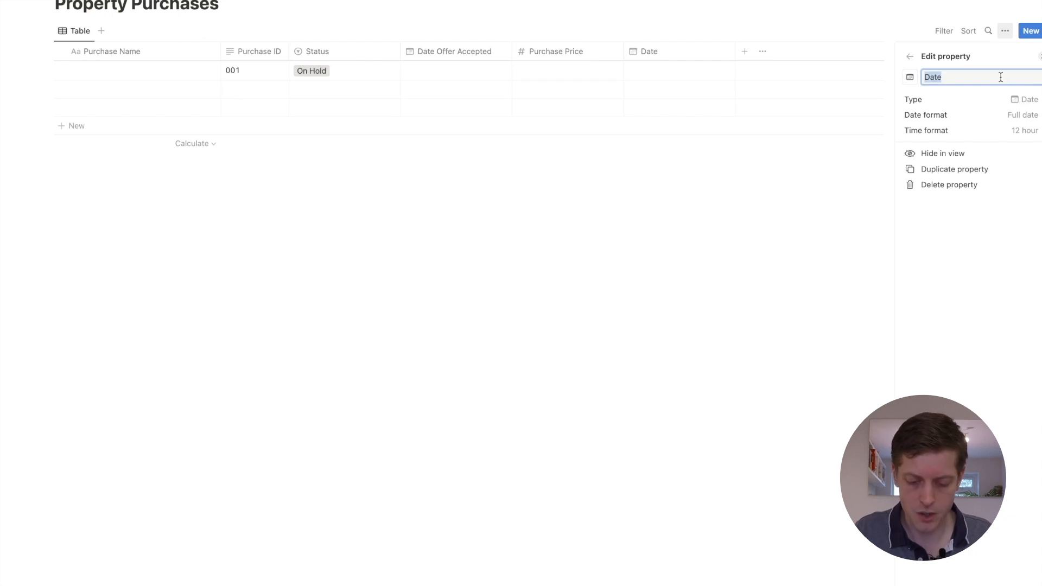
{"action": "type", "text": "Follow Up"}
{"action": "left_click", "coordinate": [574, 414]}
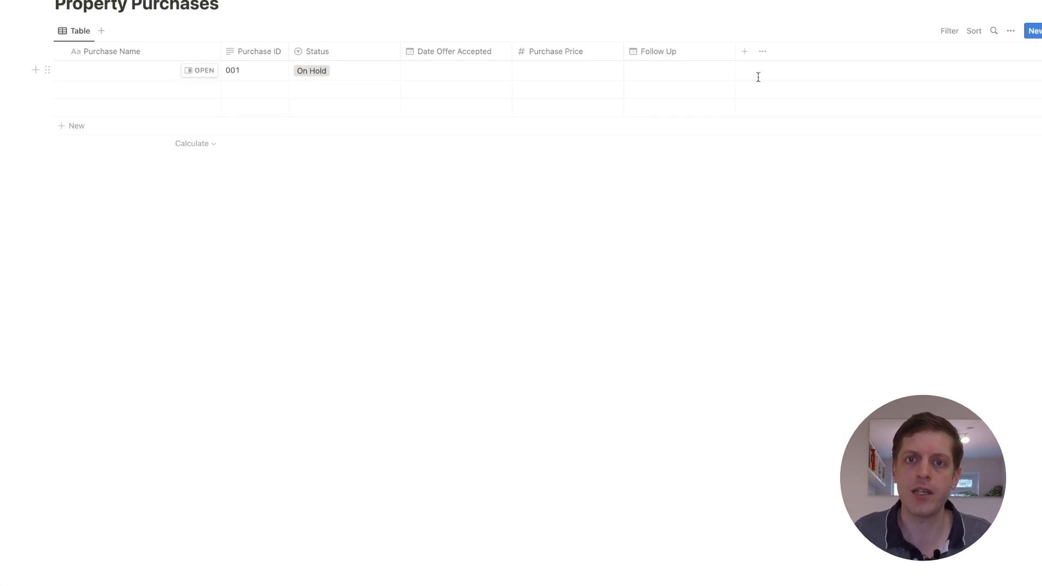
- Start a new Relation property after Follow Up, targeting the Properties database in Real Estate OS | CRM
{"action": "left_click", "coordinate": [744, 51]}
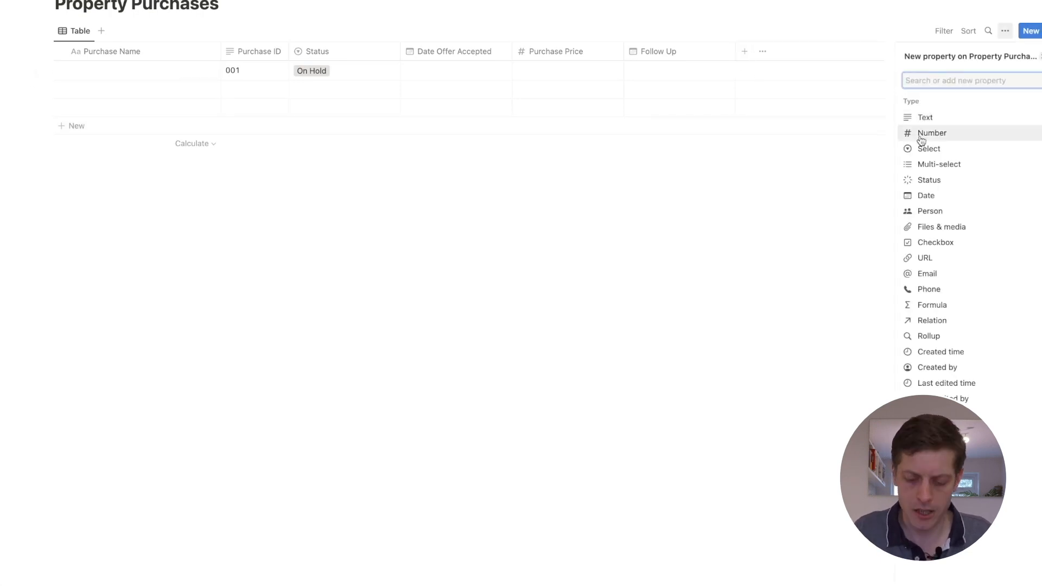
{"action": "type", "text": "re"}
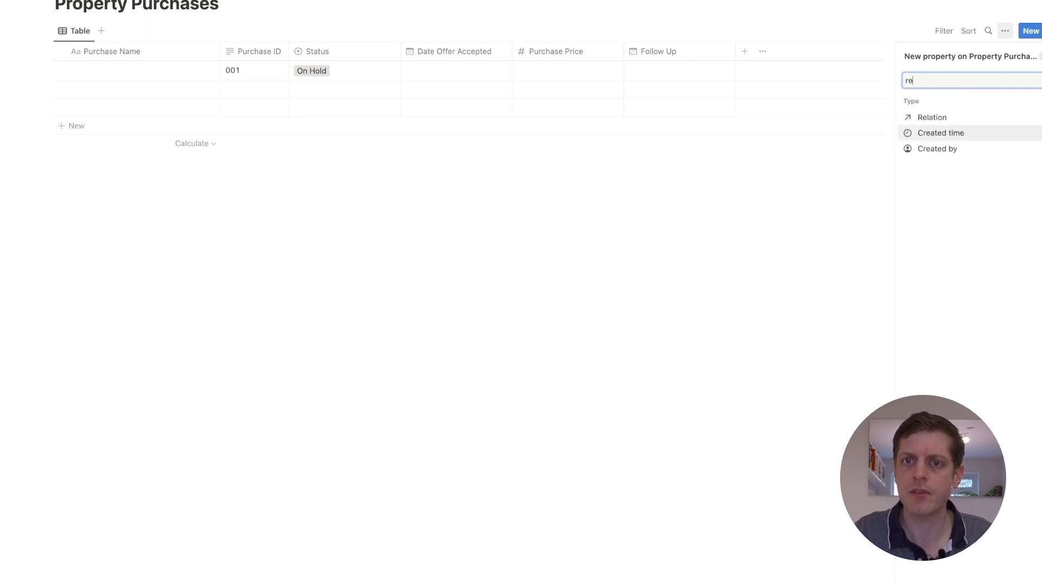
{"action": "type", "text": "tl"}
{"action": "left_click", "coordinate": [942, 118]}
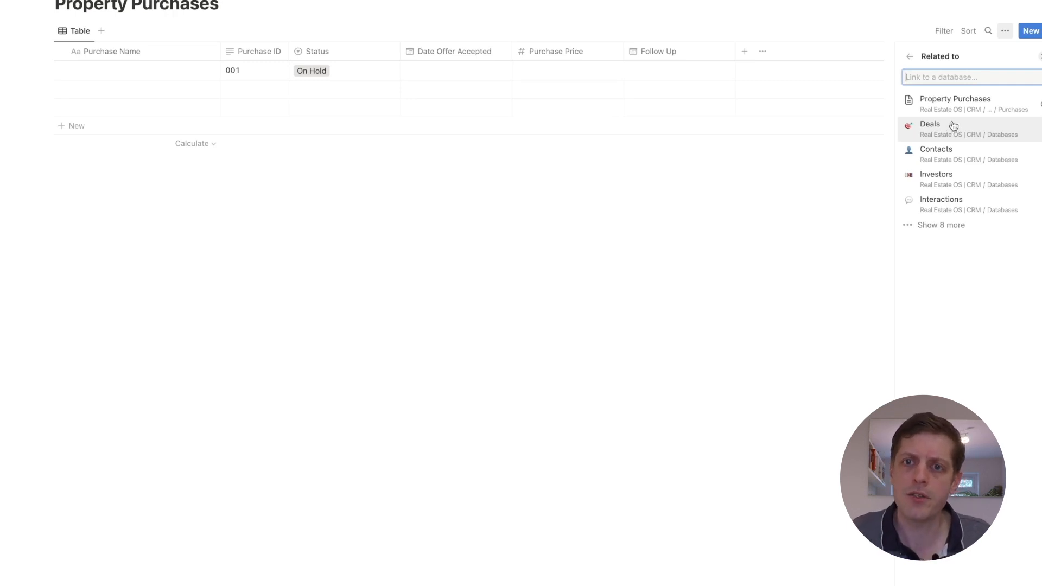
{"action": "left_click", "coordinate": [940, 229]}
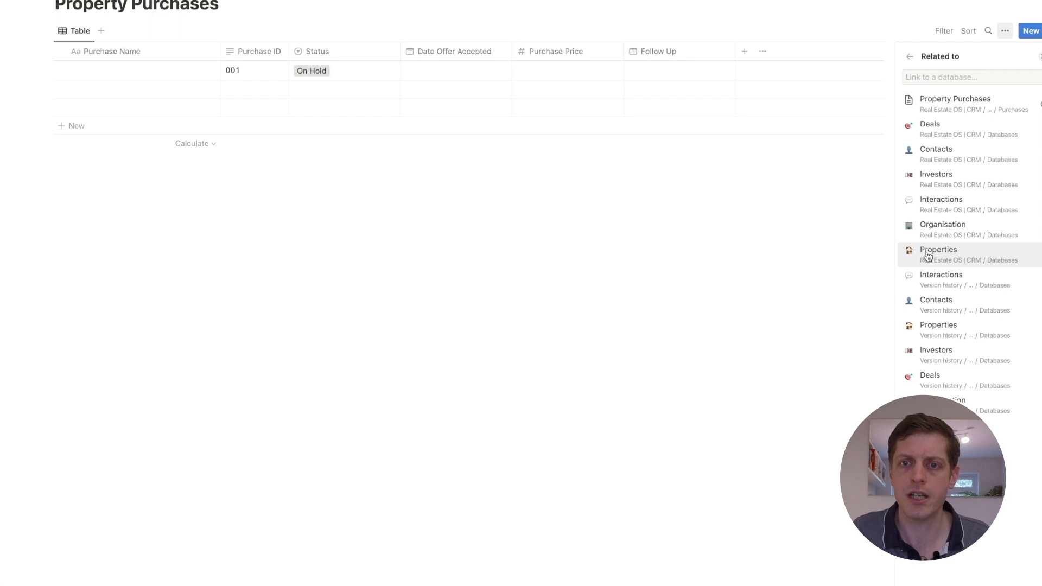
{"action": "left_click", "coordinate": [927, 256]}
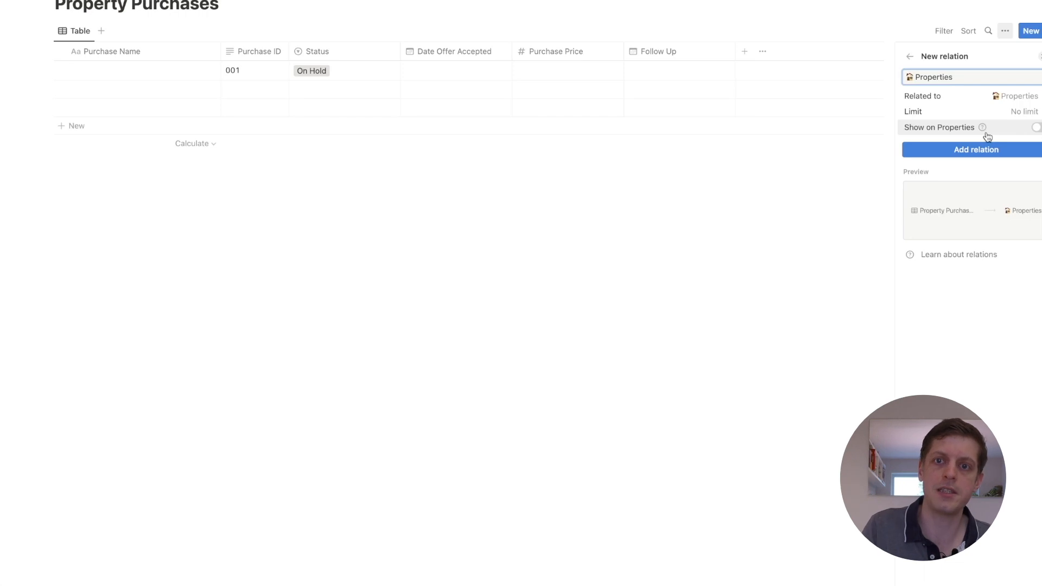
- Enable Show on Properties, add the relation, and check which properties can be linked to purchase 001
{"action": "key", "text": "ctrl+super+space"}
{"action": "left_click", "coordinate": [1004, 85]}
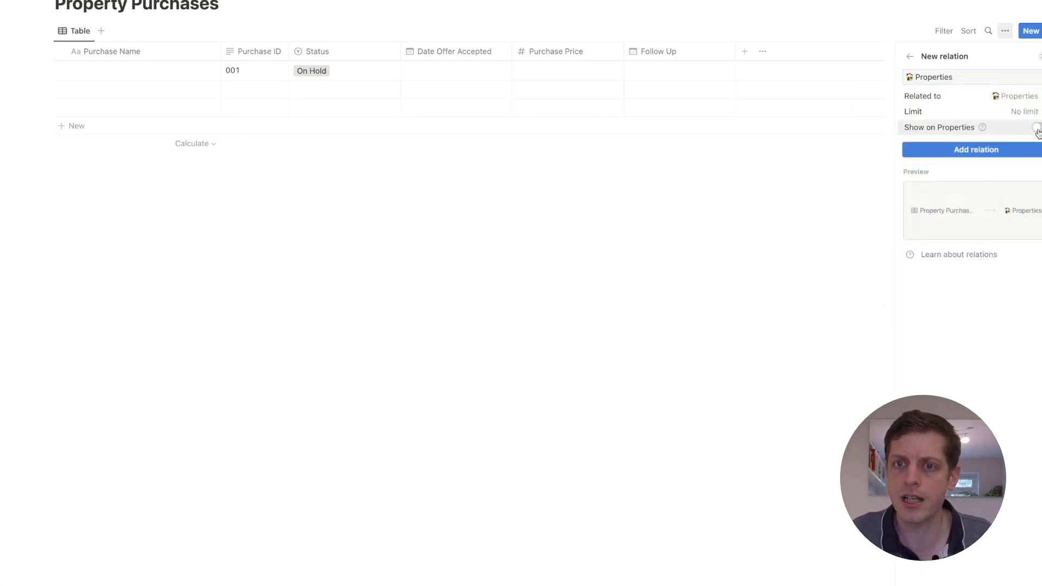
{"action": "left_click", "coordinate": [1036, 129]}
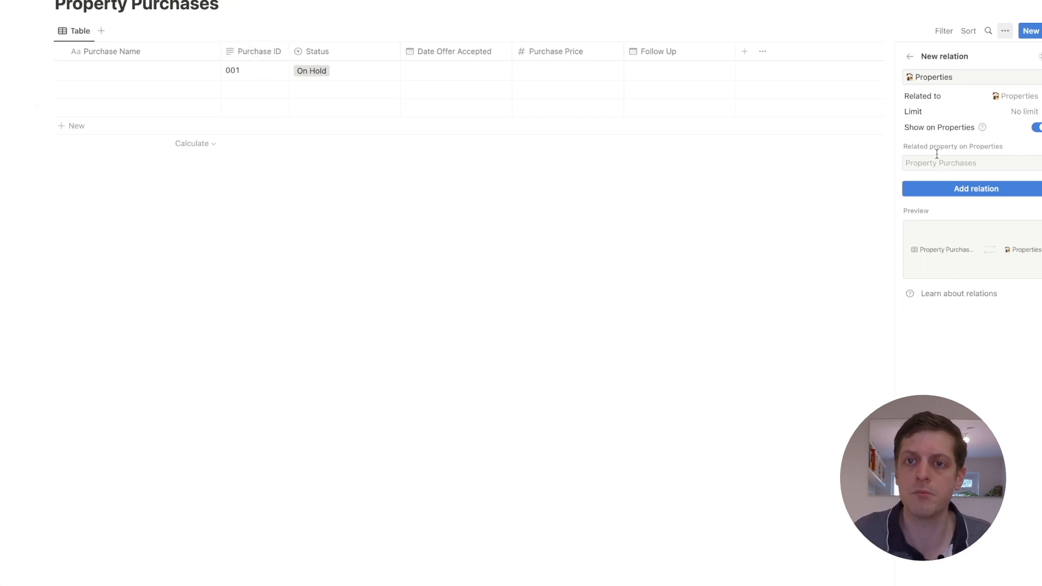
{"action": "left_click", "coordinate": [978, 194]}
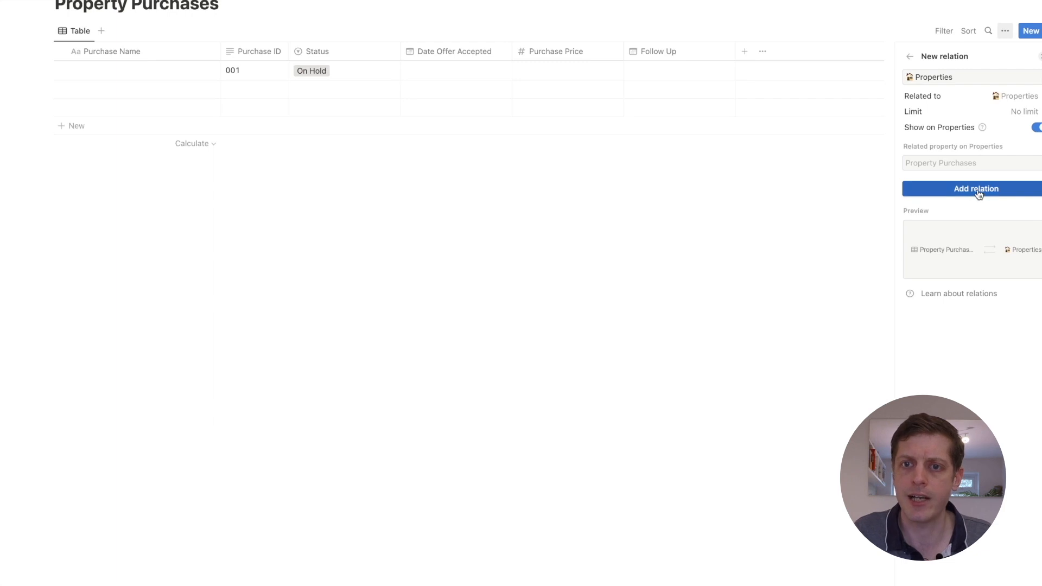
{"action": "left_click", "coordinate": [623, 344]}
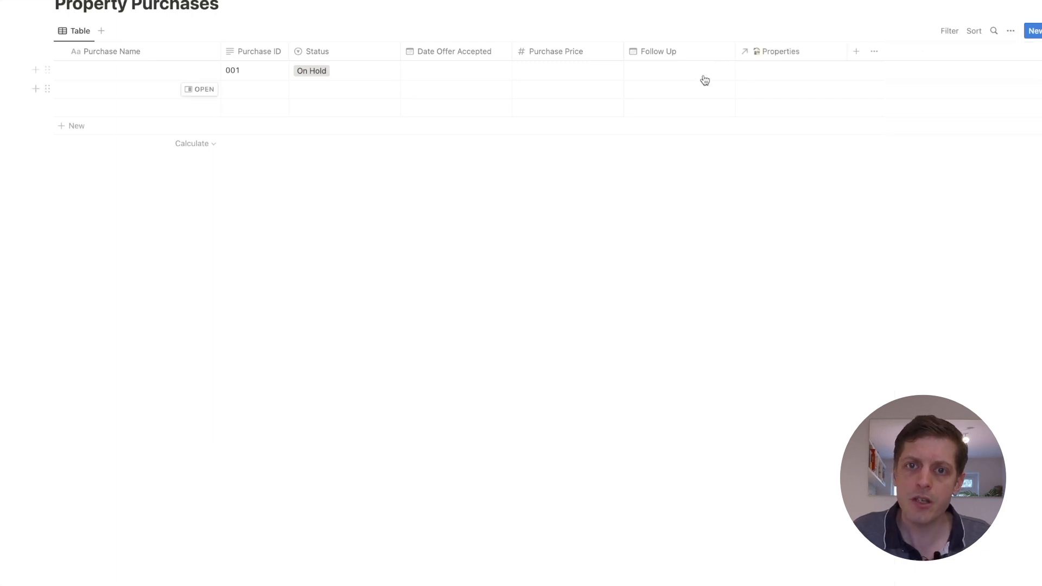
{"action": "left_click", "coordinate": [755, 77]}
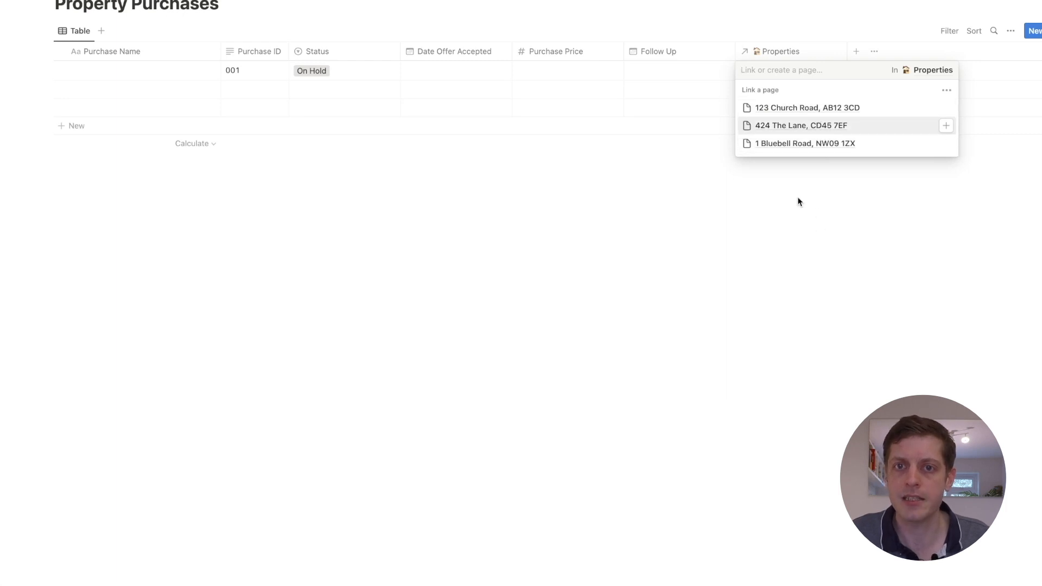
{"action": "left_click", "coordinate": [646, 298]}
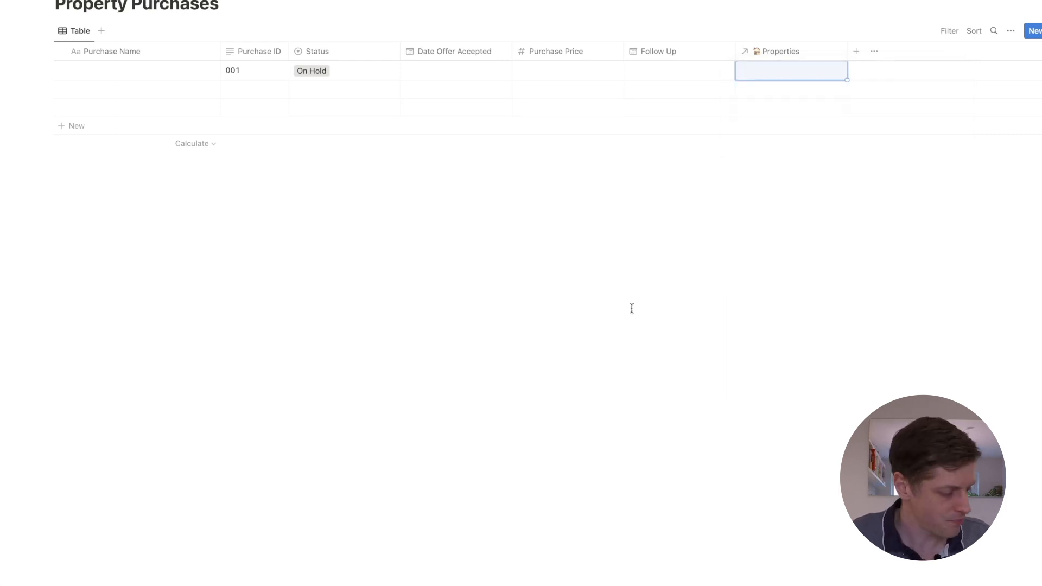
- Add a Relation property to the Contacts database after Properties, with Show on Contacts enabled
{"action": "left_click", "coordinate": [855, 51]}
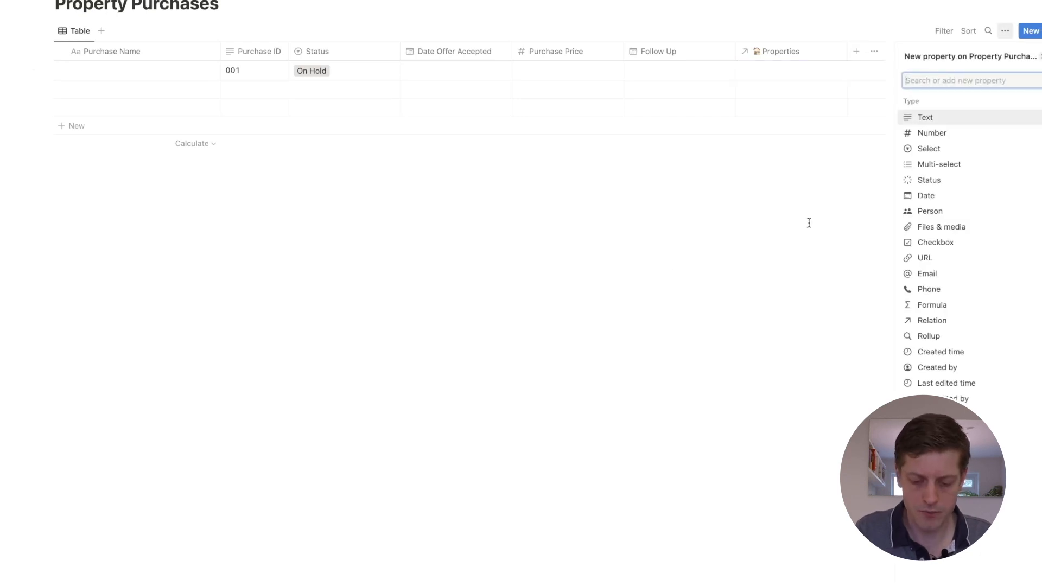
{"action": "type", "text": "rel"}
{"action": "key", "text": "Return"}
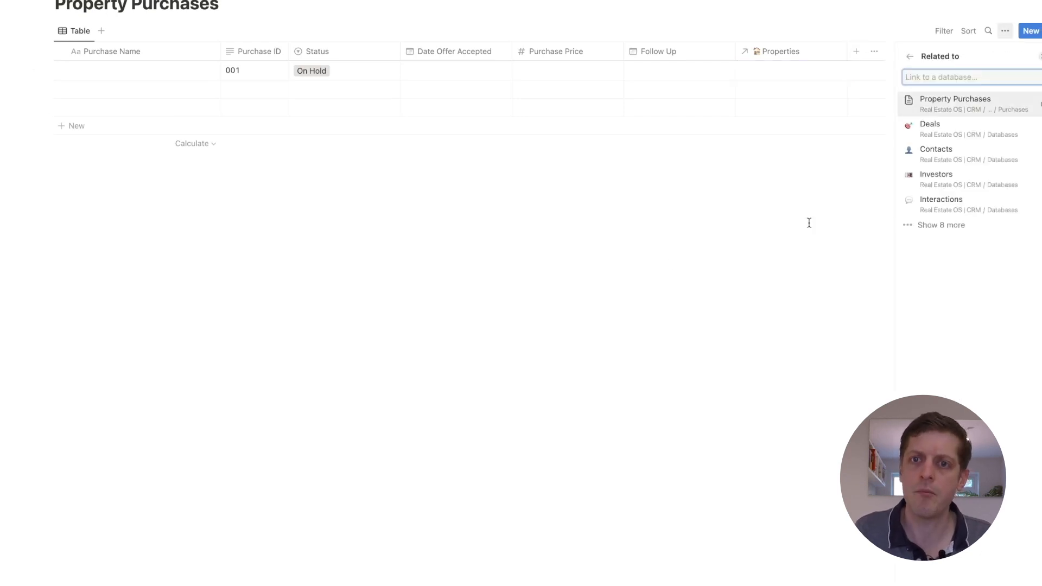
{"action": "left_click", "coordinate": [933, 231]}
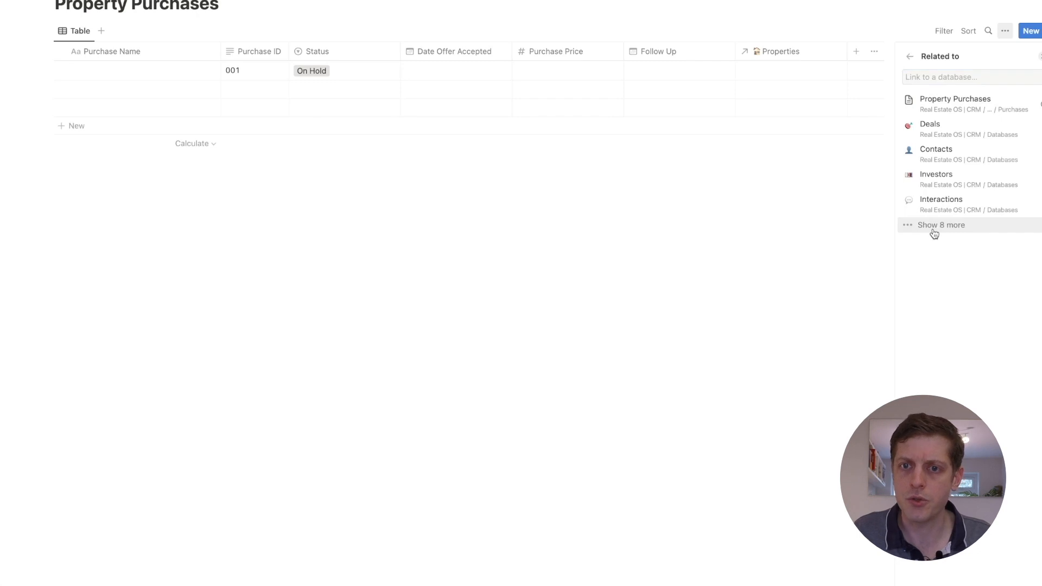
{"action": "left_click", "coordinate": [931, 157]}
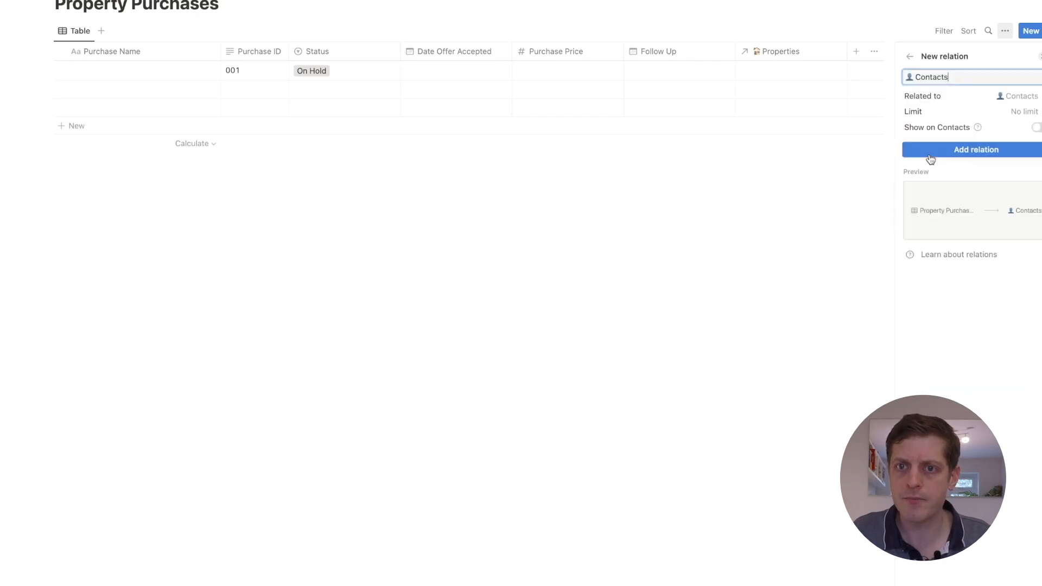
{"action": "left_click", "coordinate": [1037, 128]}
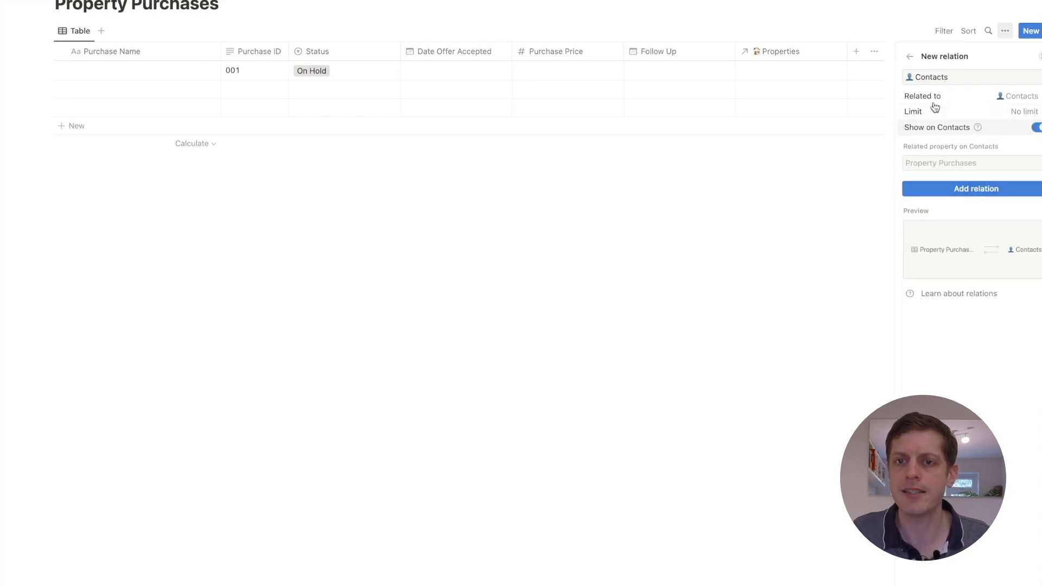
{"action": "left_click", "coordinate": [954, 77]}
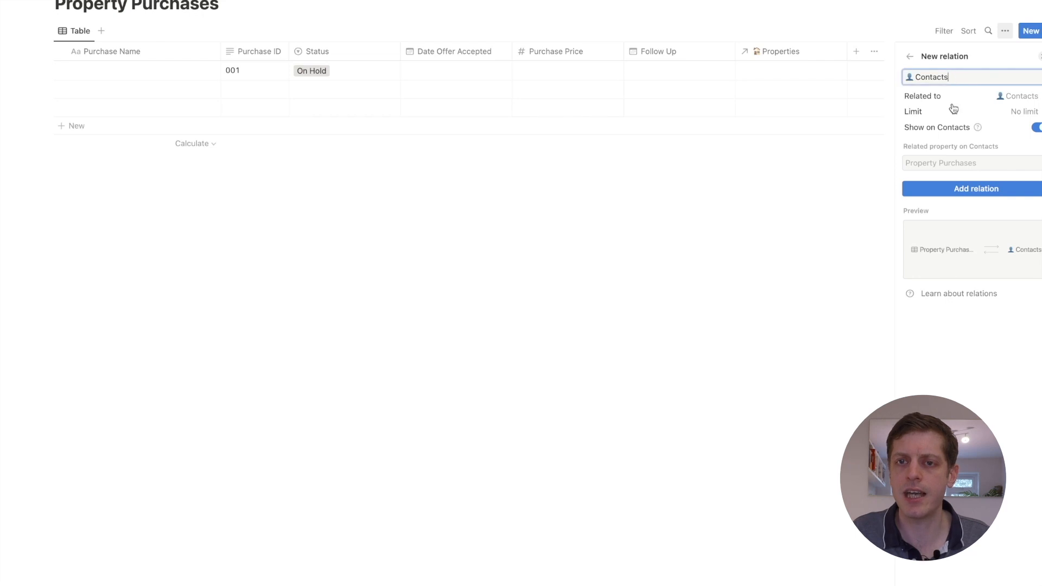
{"action": "left_click", "coordinate": [953, 190]}
{"action": "left_click", "coordinate": [753, 265]}
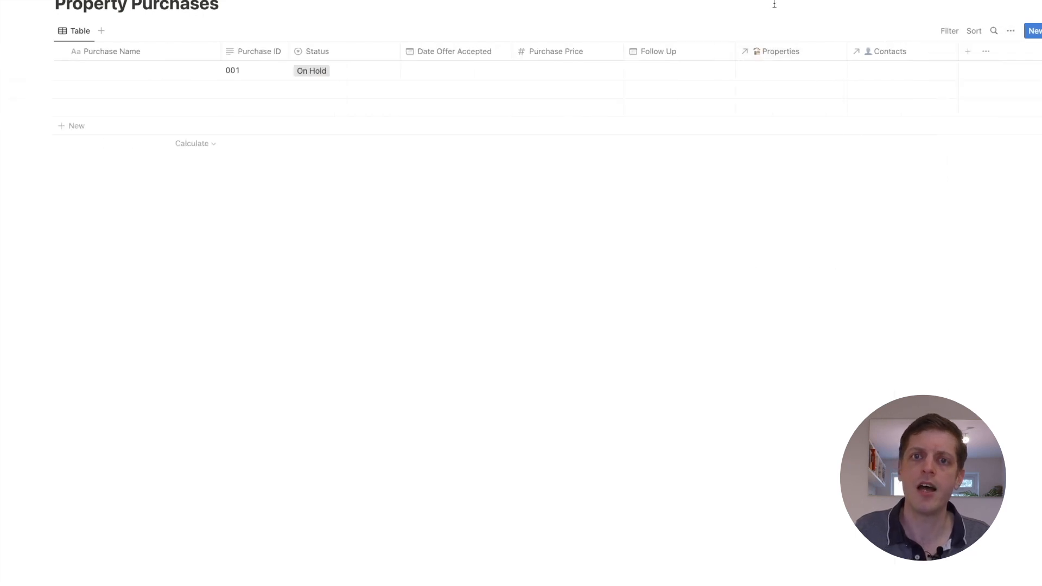
- Link the fourth listed contact to purchase 001 in the Contacts property
{"action": "left_click", "coordinate": [858, 78]}
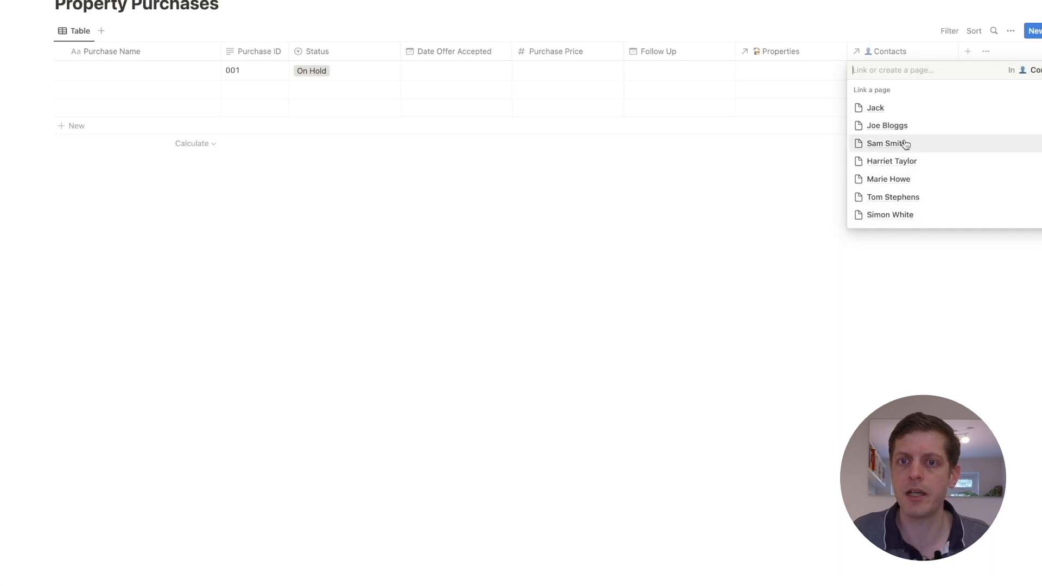
{"action": "left_click", "coordinate": [904, 166]}
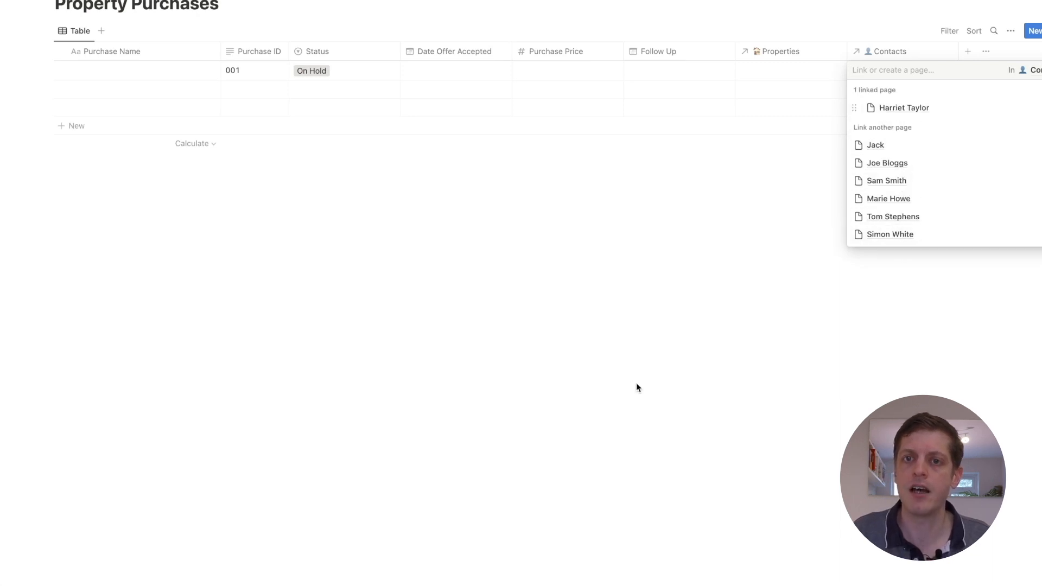
{"action": "key", "text": "Escape"}
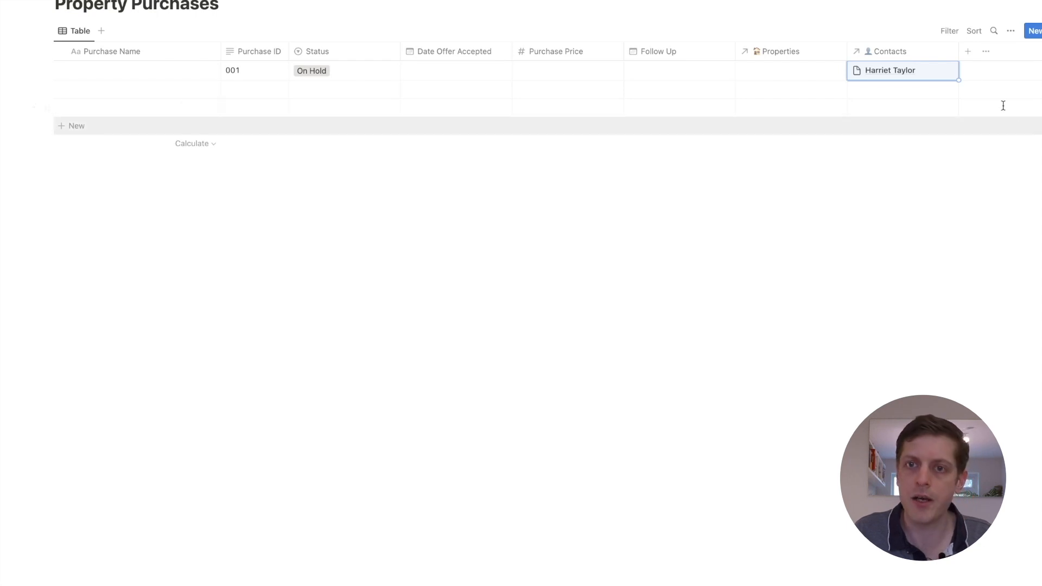
- Add a second Relation property to the Contacts database, named Broker, with Show on Contacts enabled
{"action": "left_click", "coordinate": [968, 51]}
{"action": "type", "text": "relat"}
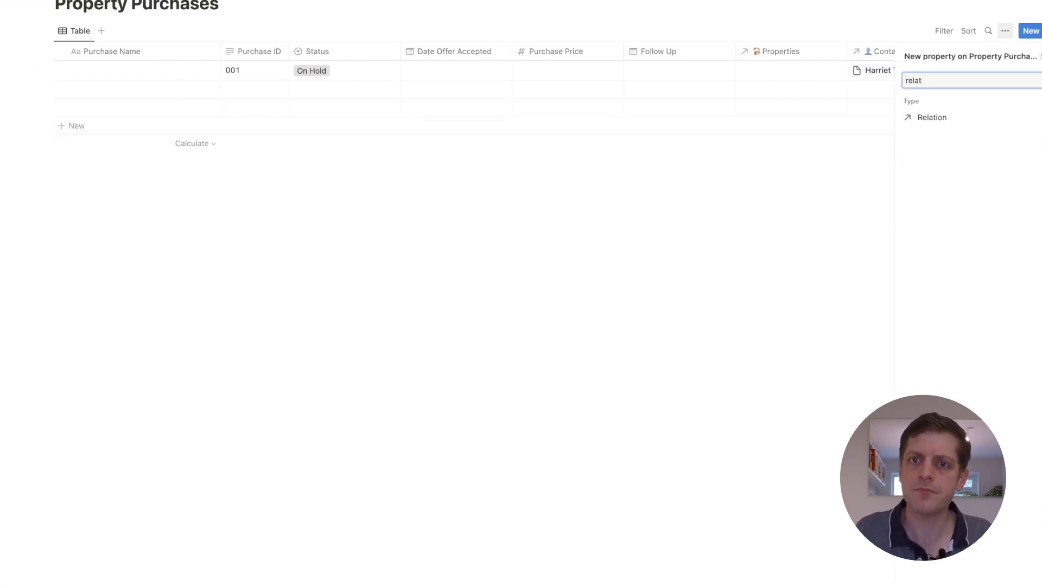
{"action": "left_click", "coordinate": [961, 118]}
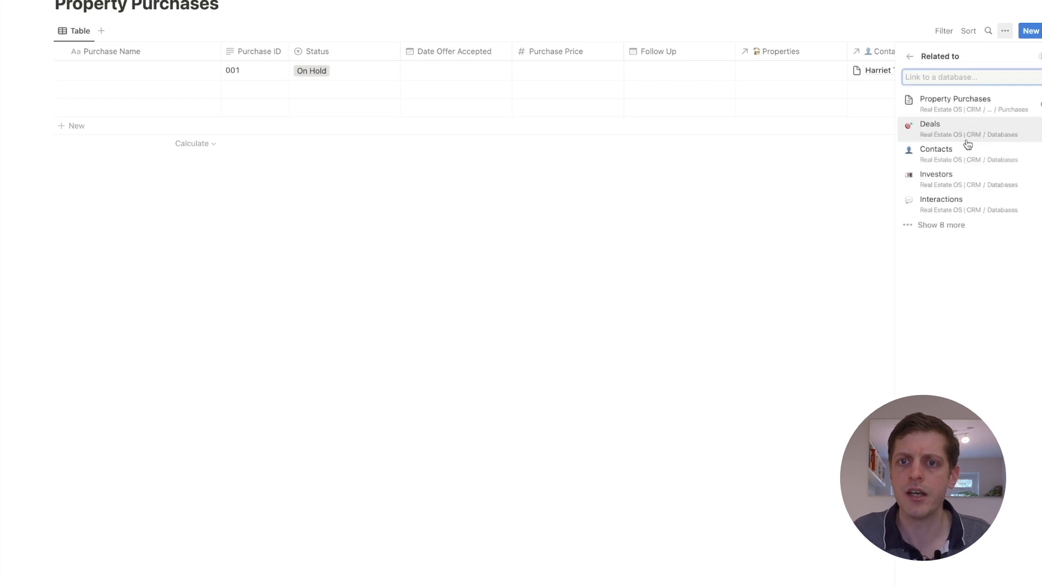
{"action": "left_click", "coordinate": [955, 153]}
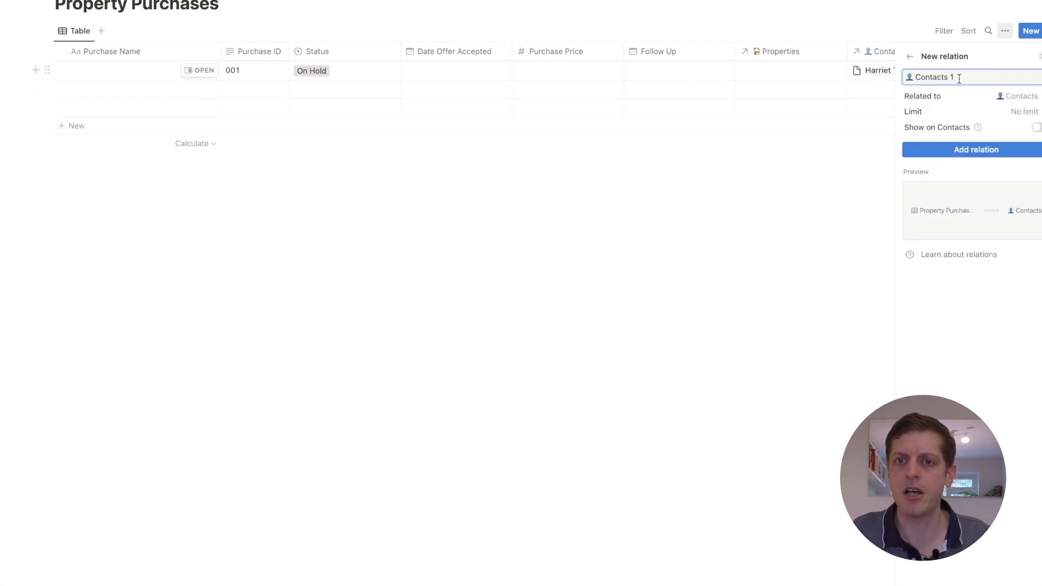
{"action": "left_click_drag", "start_coordinate": [959, 78], "coordinate": [899, 69]}
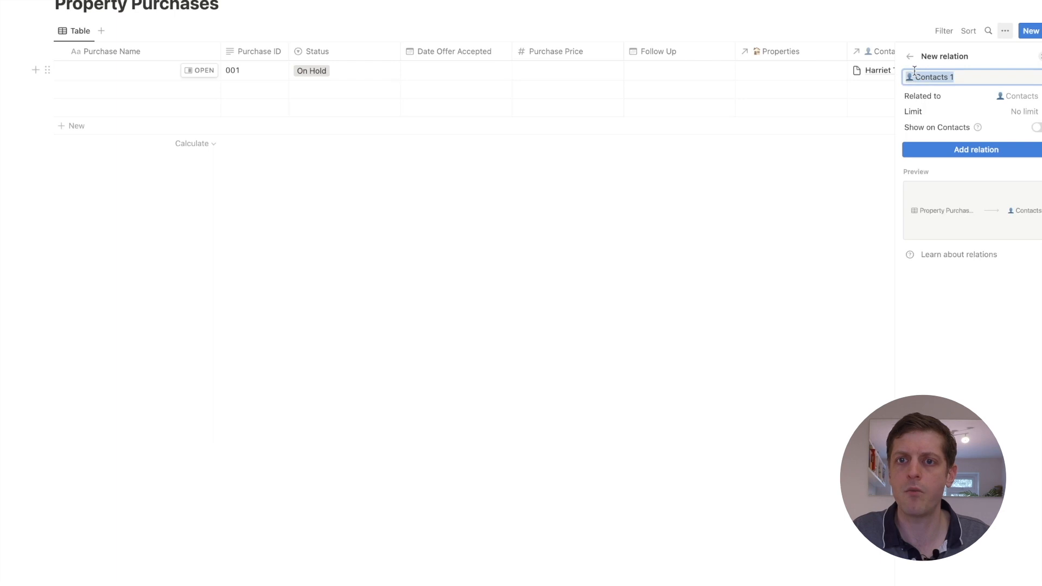
{"action": "type", "text": "Broker"}
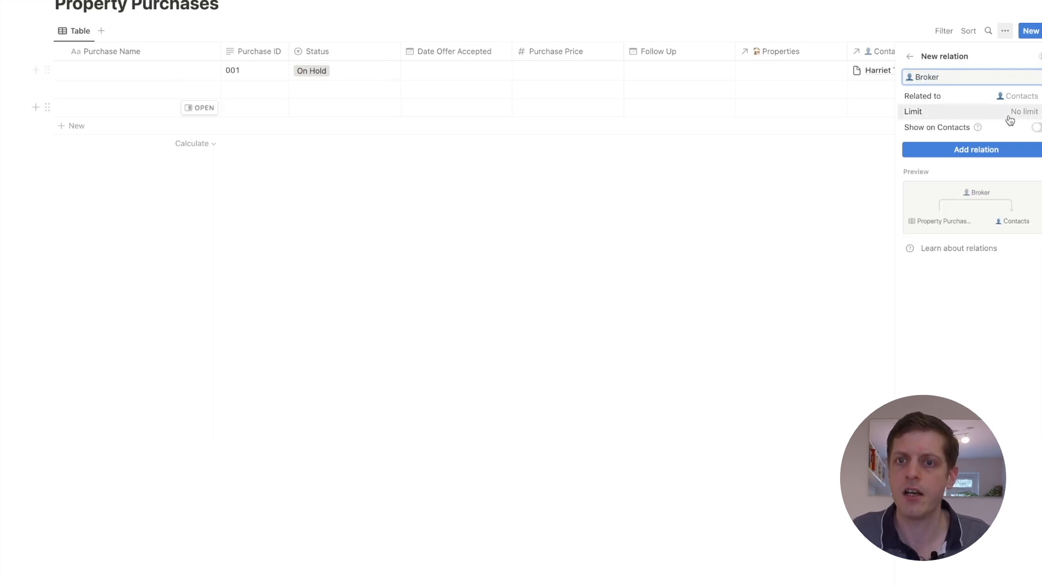
{"action": "left_click", "coordinate": [1035, 127]}
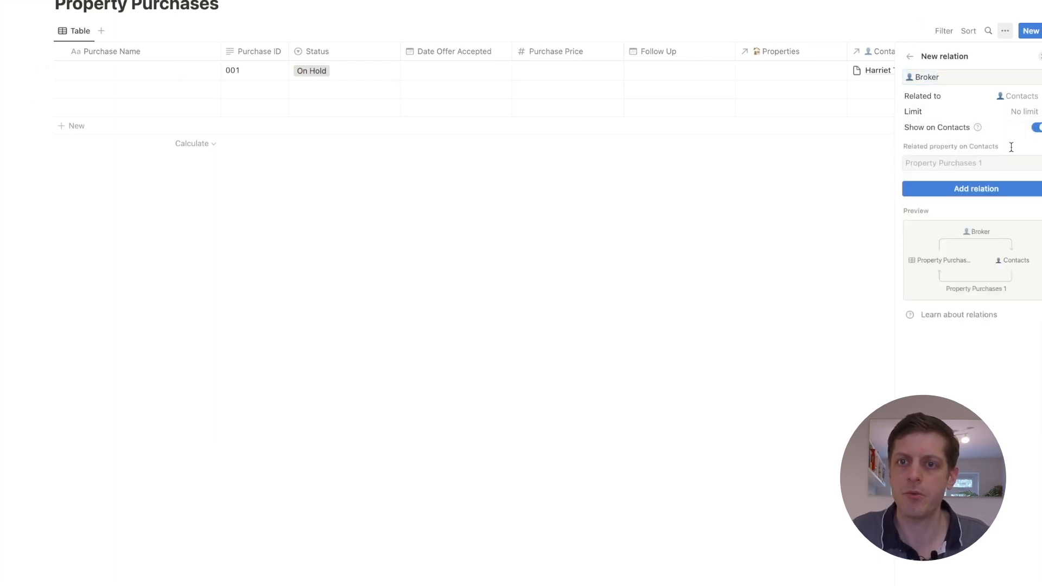
{"action": "left_click", "coordinate": [979, 190]}
{"action": "left_click", "coordinate": [658, 344]}
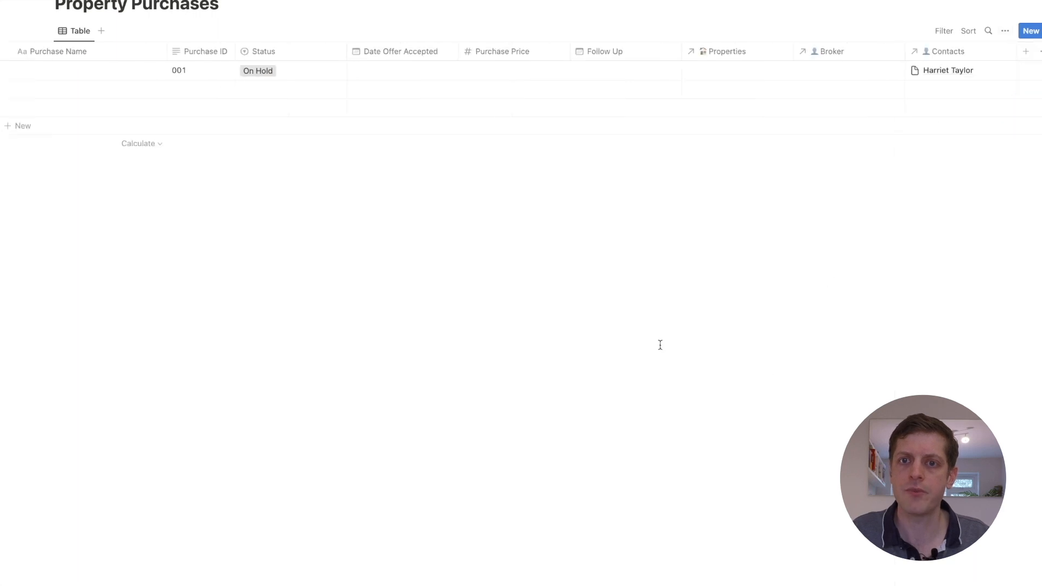
- Link the first listed contact to purchase 001 in the Broker property
{"action": "left_click", "coordinate": [848, 72]}
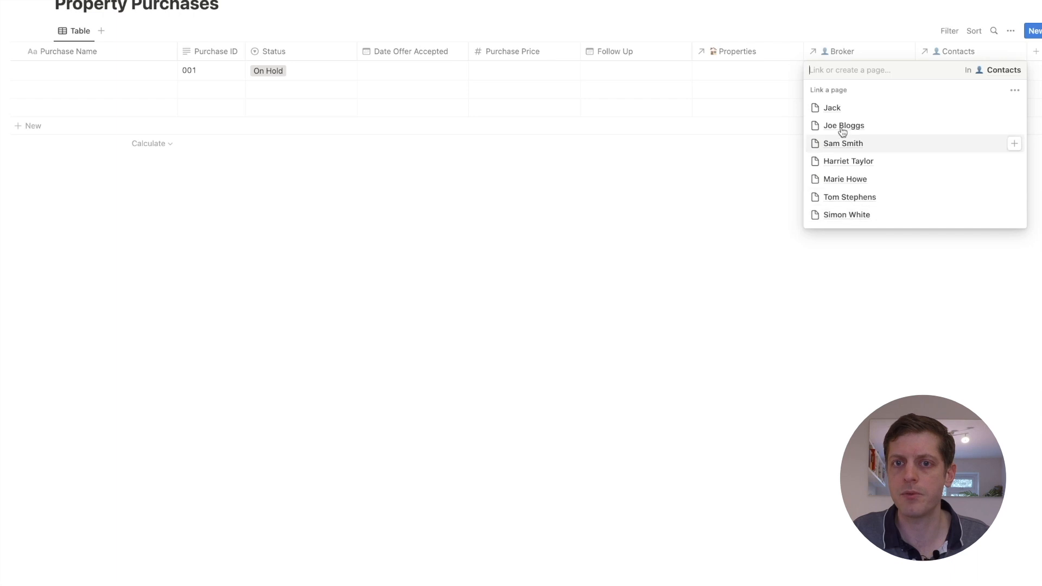
{"action": "left_click", "coordinate": [848, 111]}
{"action": "key", "text": "Escape"}
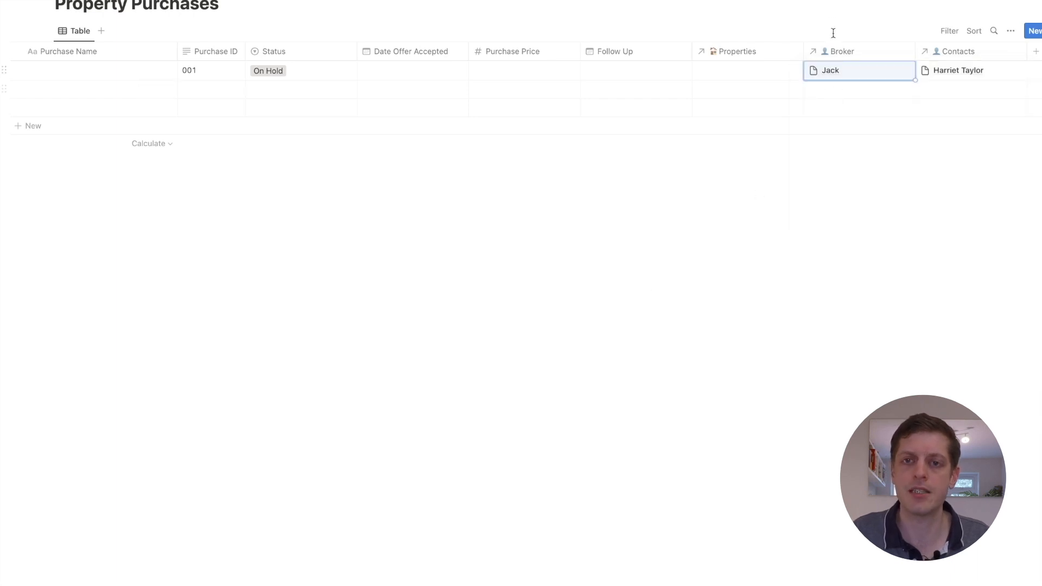
- Rename the Contacts relation property to Solicitor, keeping its person emoji
{"action": "left_click", "coordinate": [956, 51]}
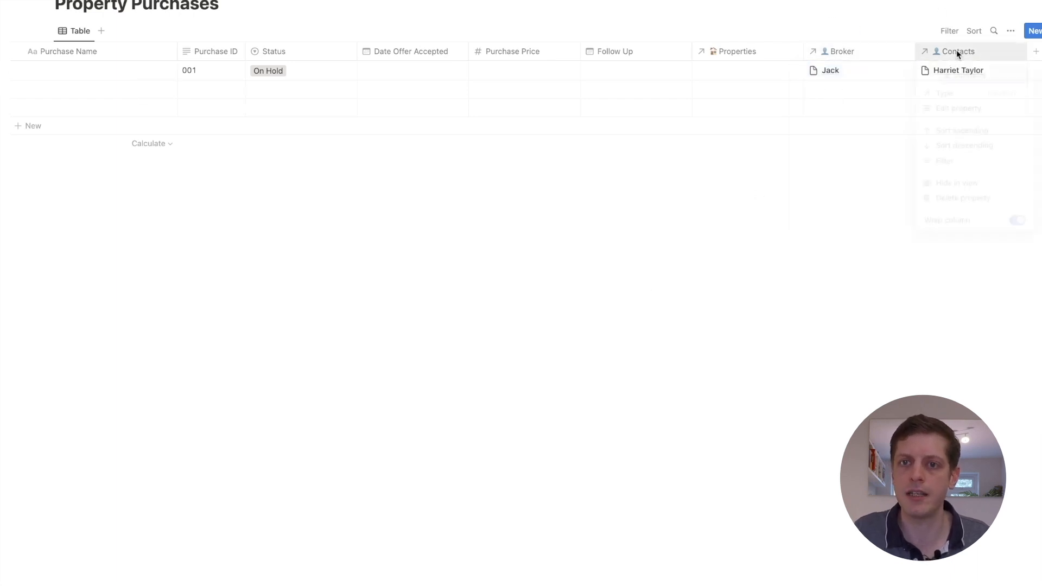
{"action": "double_click", "coordinate": [1001, 70]}
{"action": "type", "text": "Solicitor"}
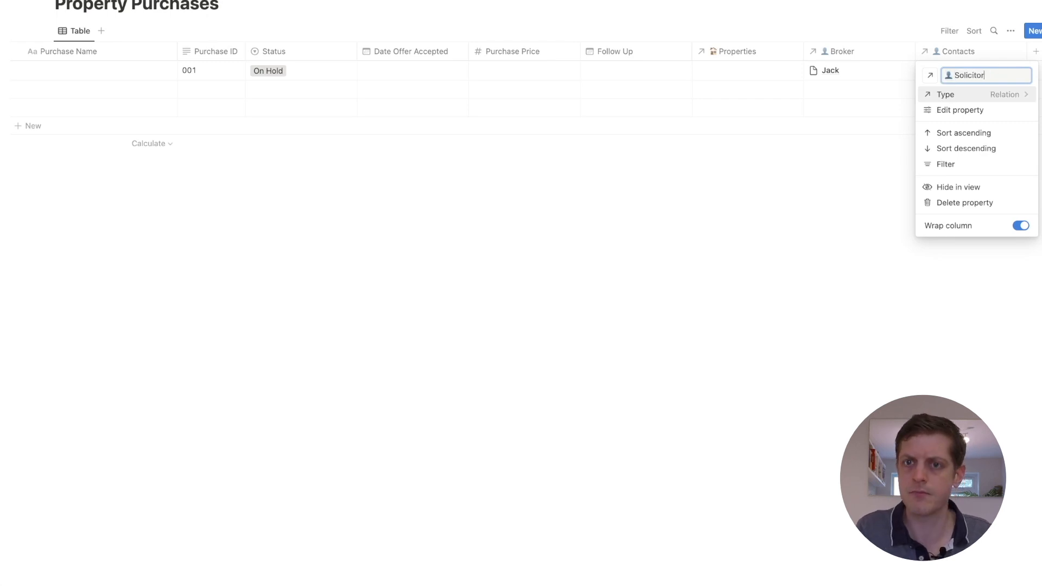
{"action": "left_click", "coordinate": [743, 225]}
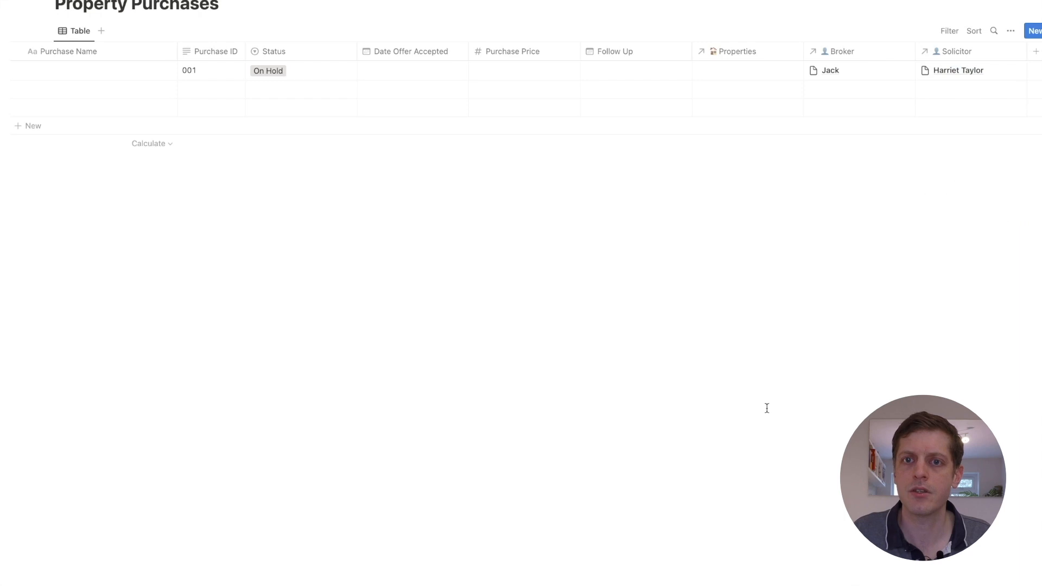
- Add a Multi-select property named Milestones to the Property Purchases database
{"action": "scroll", "coordinate": [630, 95], "scroll_direction": "left", "scroll_amount": 2}
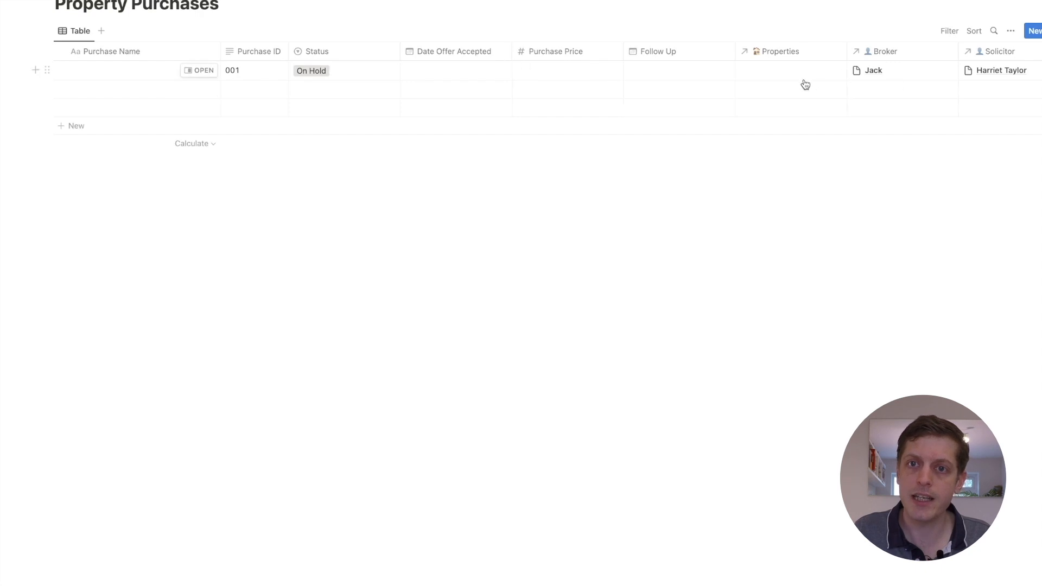
{"action": "scroll", "coordinate": [805, 84], "scroll_direction": "right", "scroll_amount": 2}
{"action": "left_click", "coordinate": [1026, 51]}
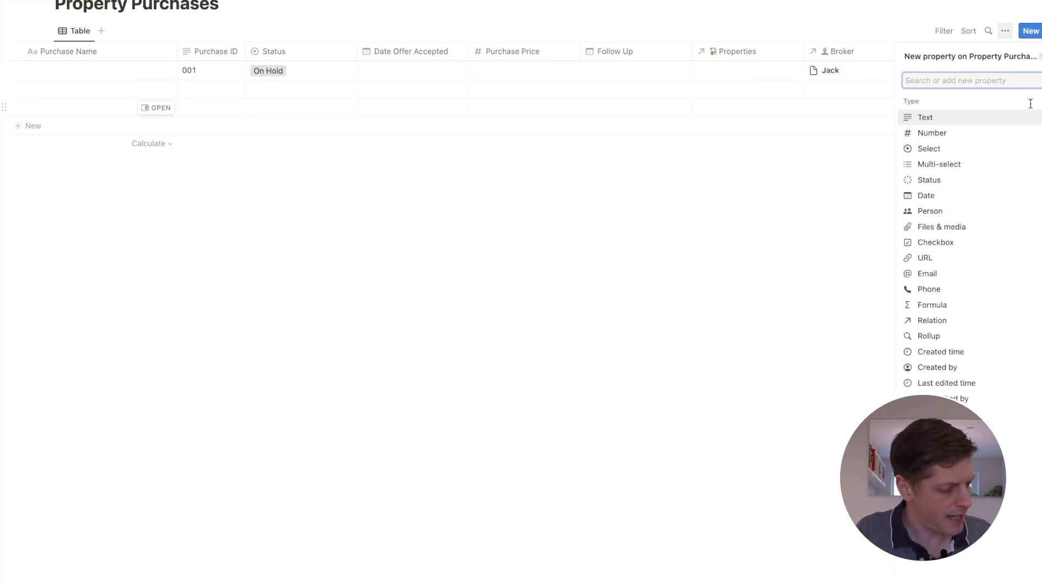
{"action": "type", "text": "Mul"}
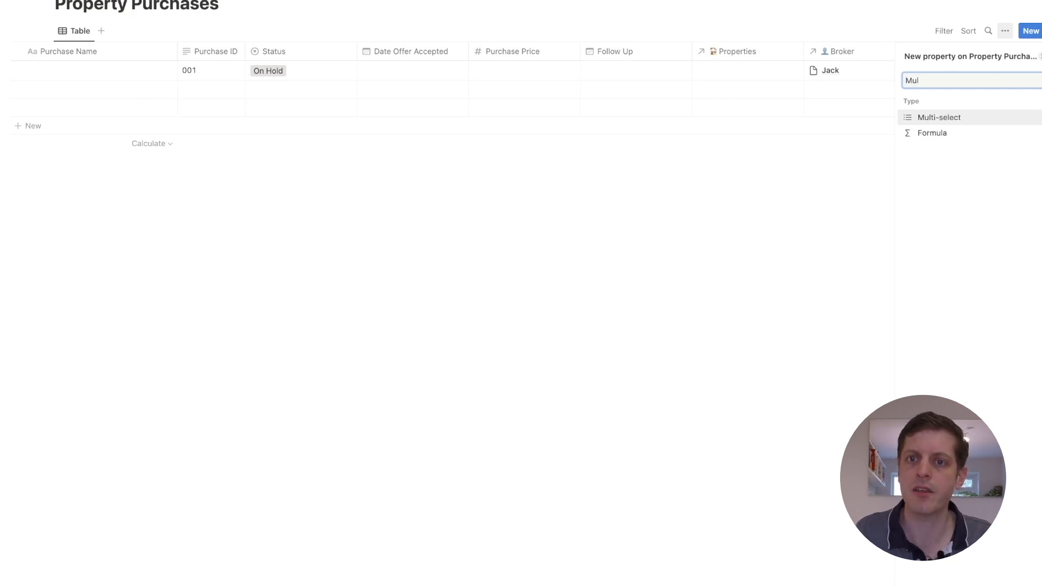
{"action": "left_click", "coordinate": [950, 117]}
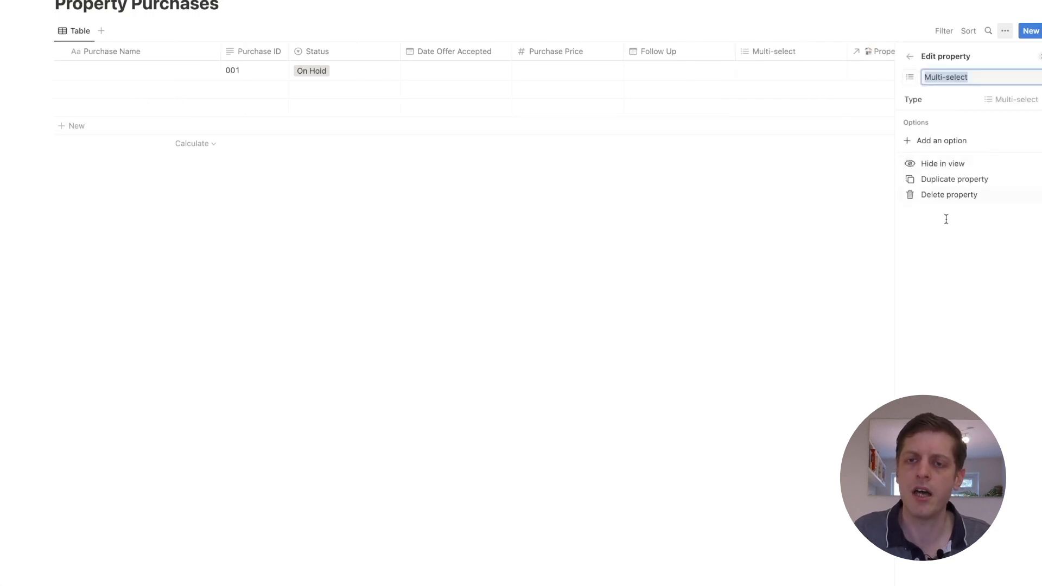
{"action": "type", "text": "Milestones"}
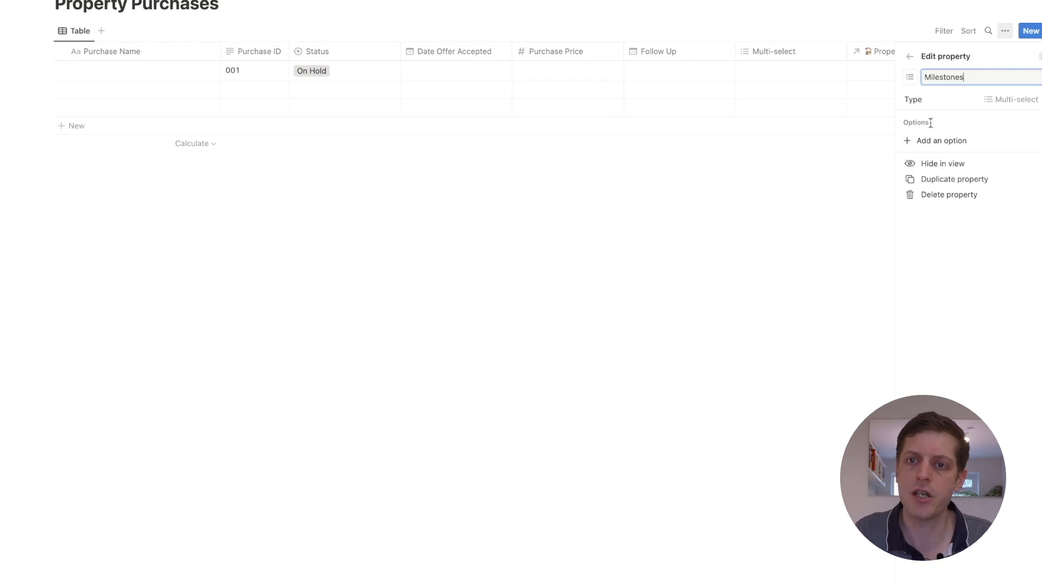
- Create the Milestones options Mortgage Offer Received, Conveyancing Complete, Exchange and Completion
{"action": "left_click", "coordinate": [929, 140]}
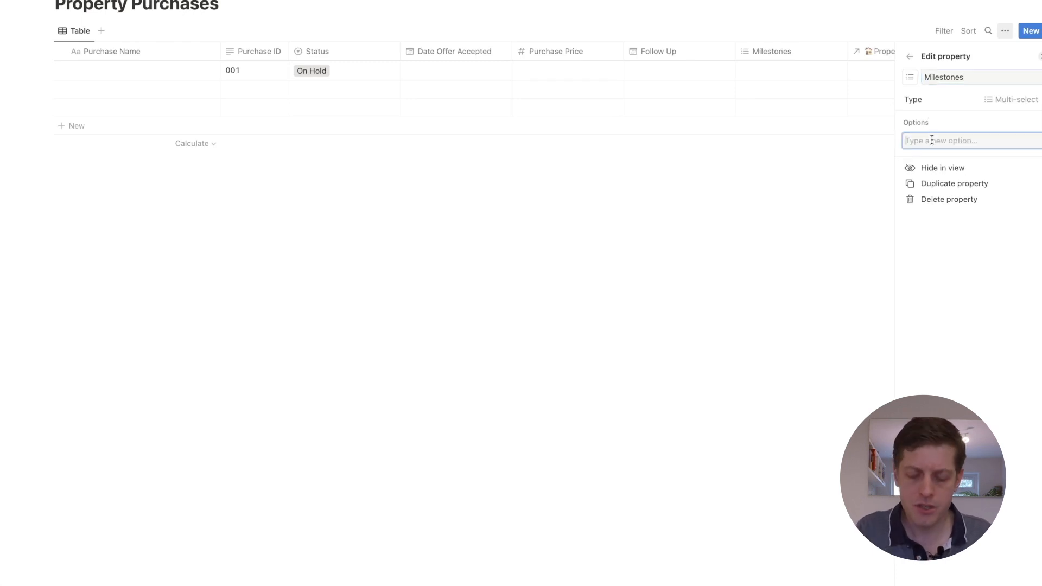
{"action": "type", "text": "Mortga"}
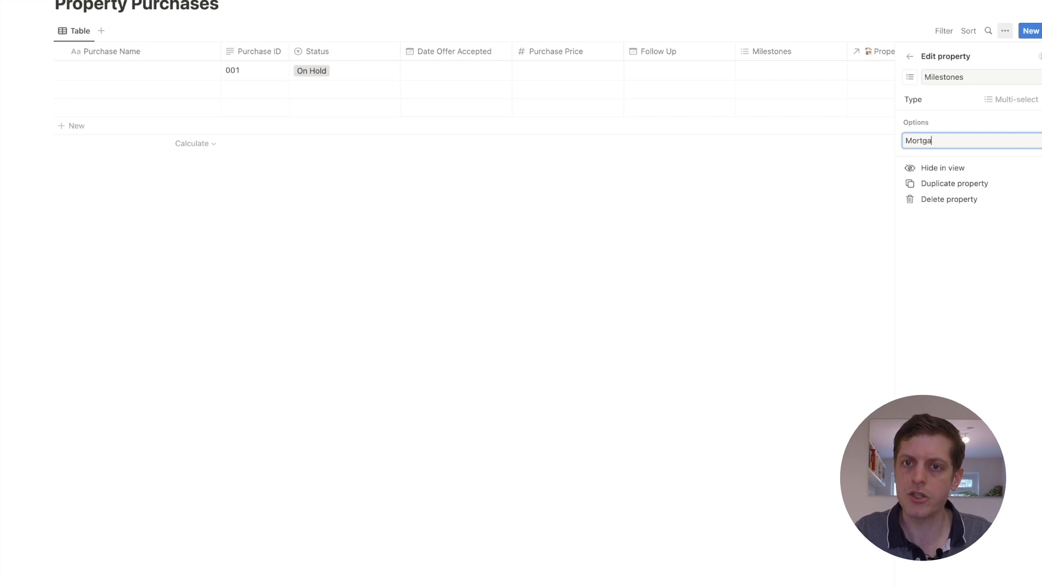
{"action": "type", "text": "ge Offer Received"}
{"action": "key", "text": "Return"}
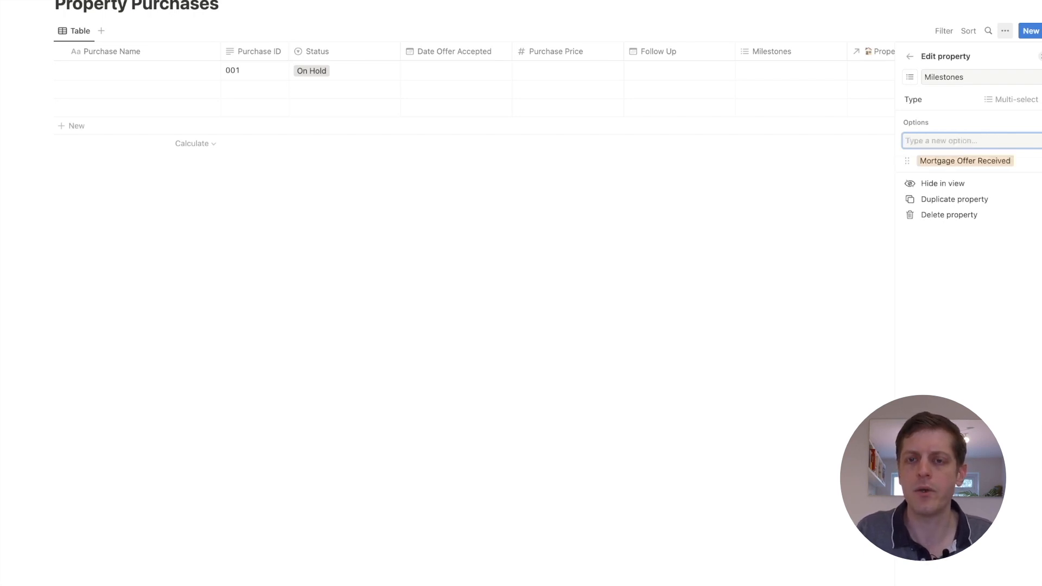
{"action": "type", "text": "Conveyancing Complete"}
{"action": "key", "text": "Return"}
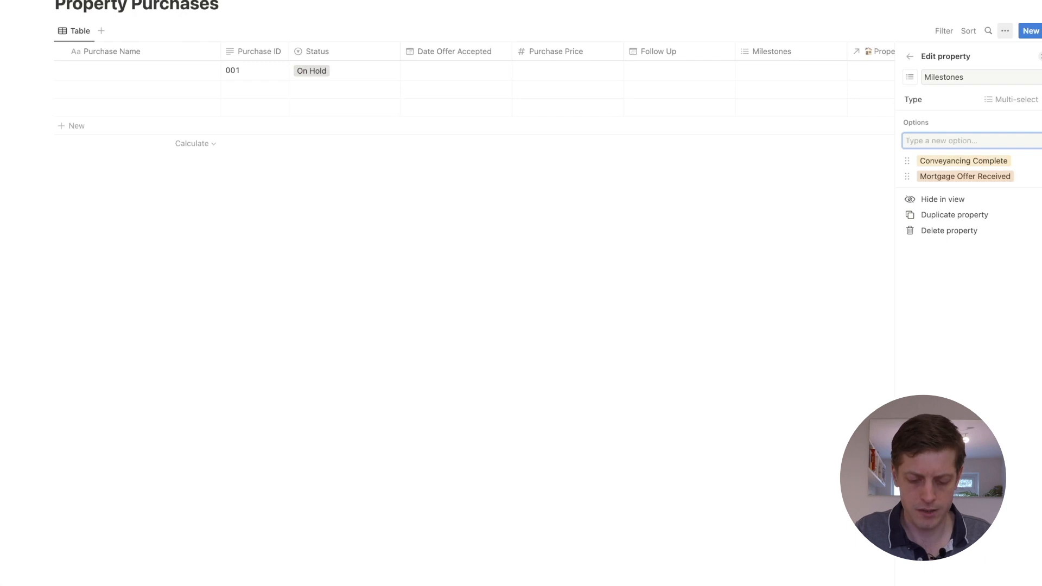
{"action": "type", "text": "Exchange"}
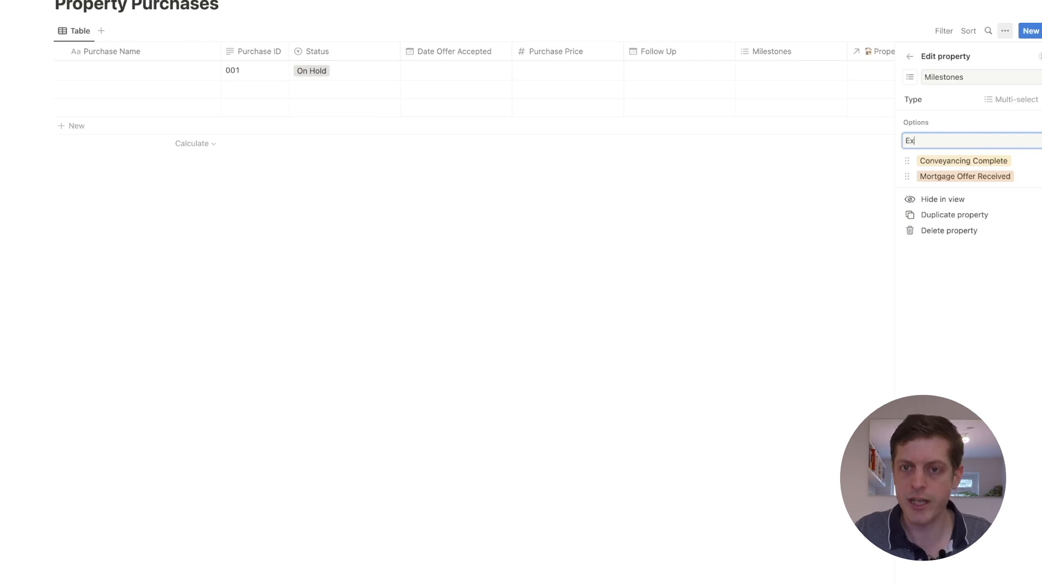
{"action": "key", "text": "Return"}
{"action": "type", "text": "Completion"}
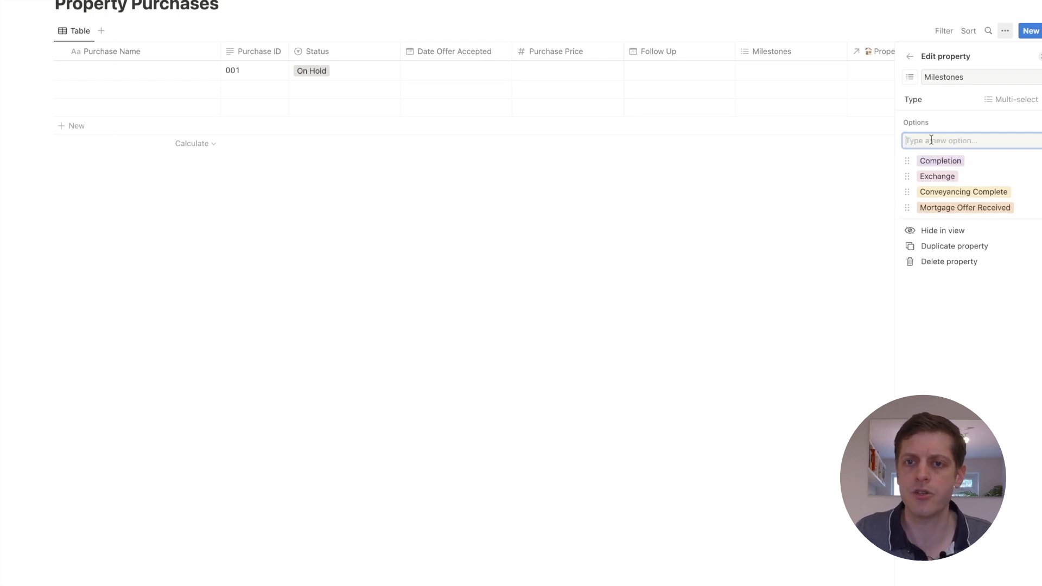
{"action": "left_click", "coordinate": [589, 322]}
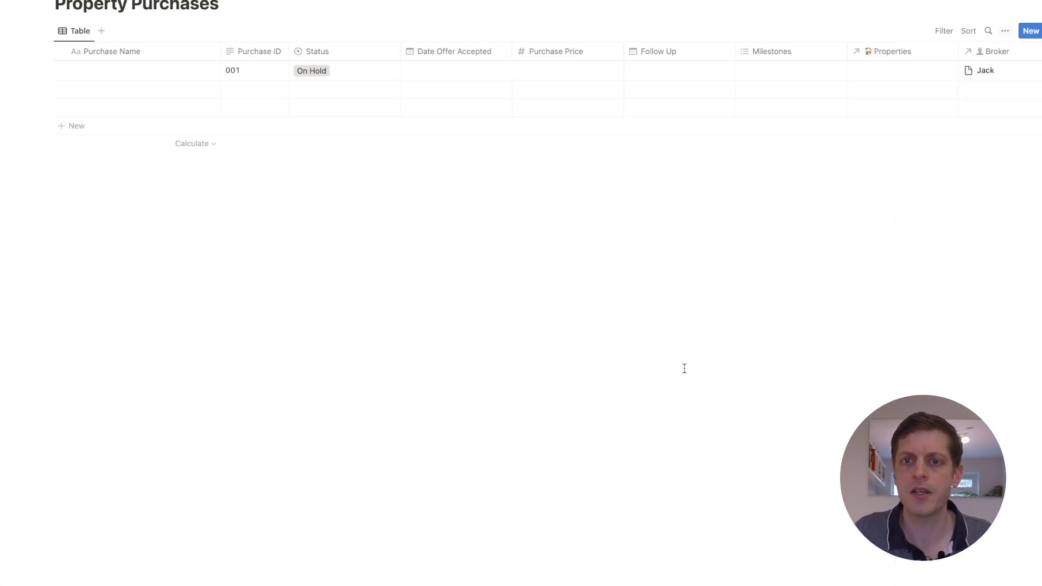
- Assign the Conveyancing Complete and Mortgage Offer Received milestones to purchase 001
{"action": "left_click", "coordinate": [751, 72]}
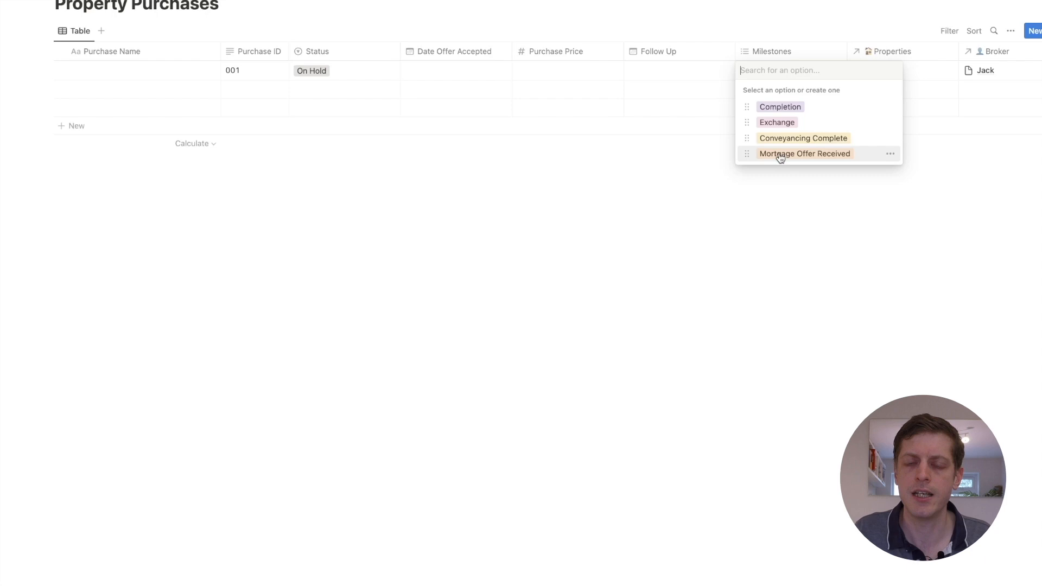
{"action": "left_click", "coordinate": [776, 138]}
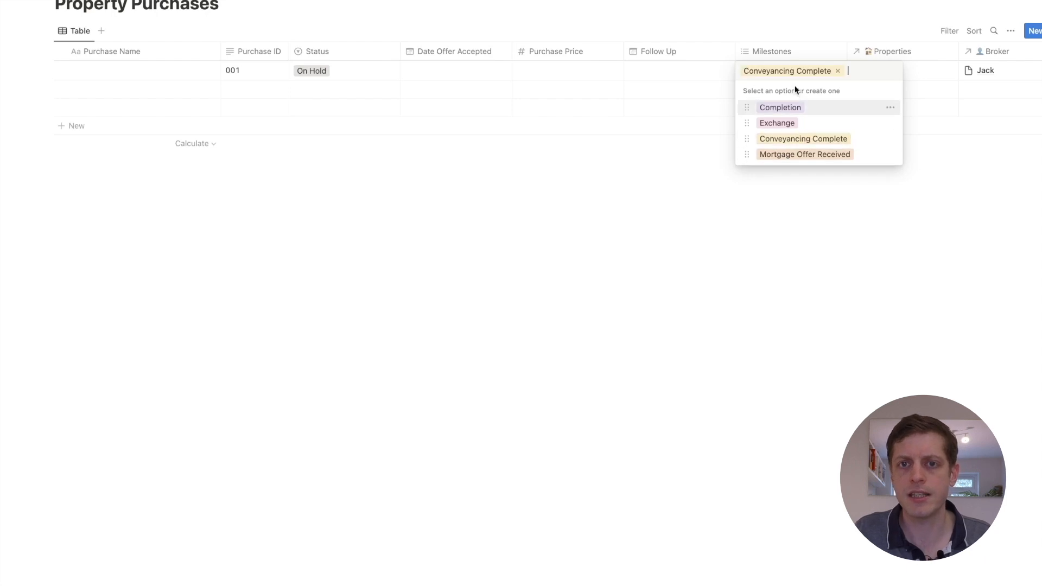
{"action": "left_click", "coordinate": [792, 155]}
{"action": "key", "text": "Escape"}
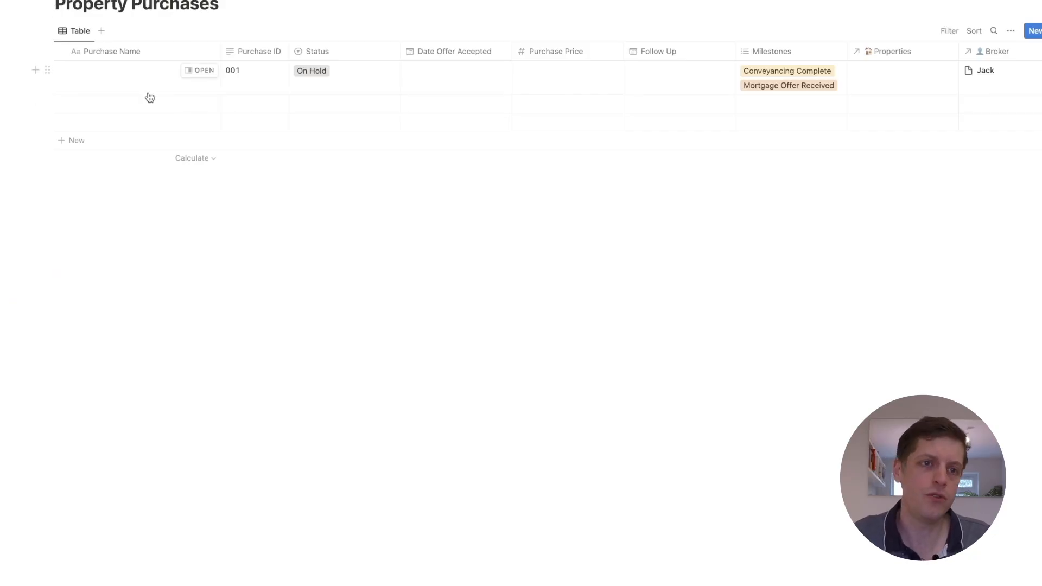
- Create a Board view named Purchase Tracker for the Property Purchases database, grouped by Status
{"action": "left_click", "coordinate": [101, 31]}
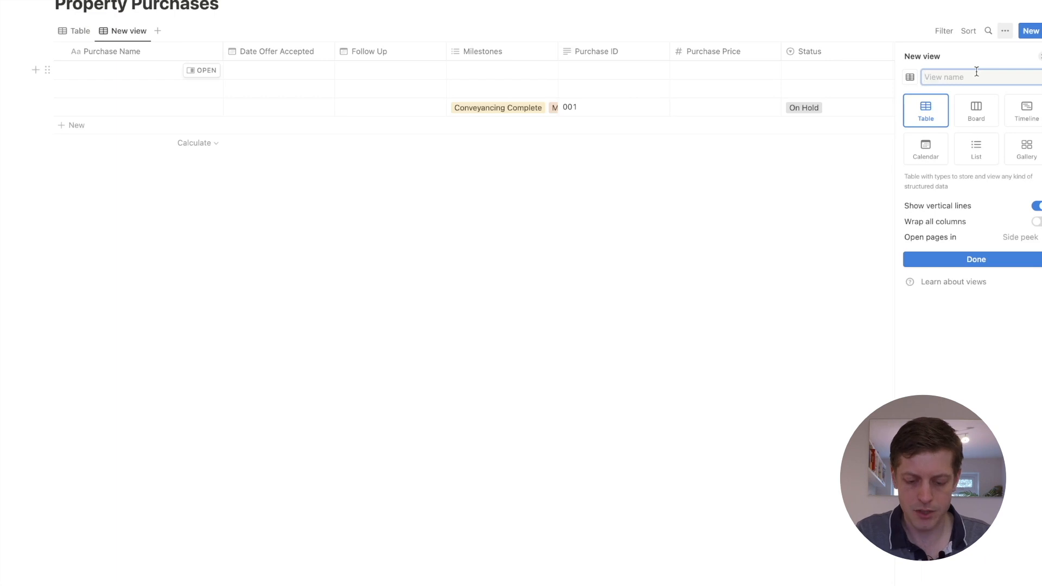
{"action": "type", "text": "Purcha"}
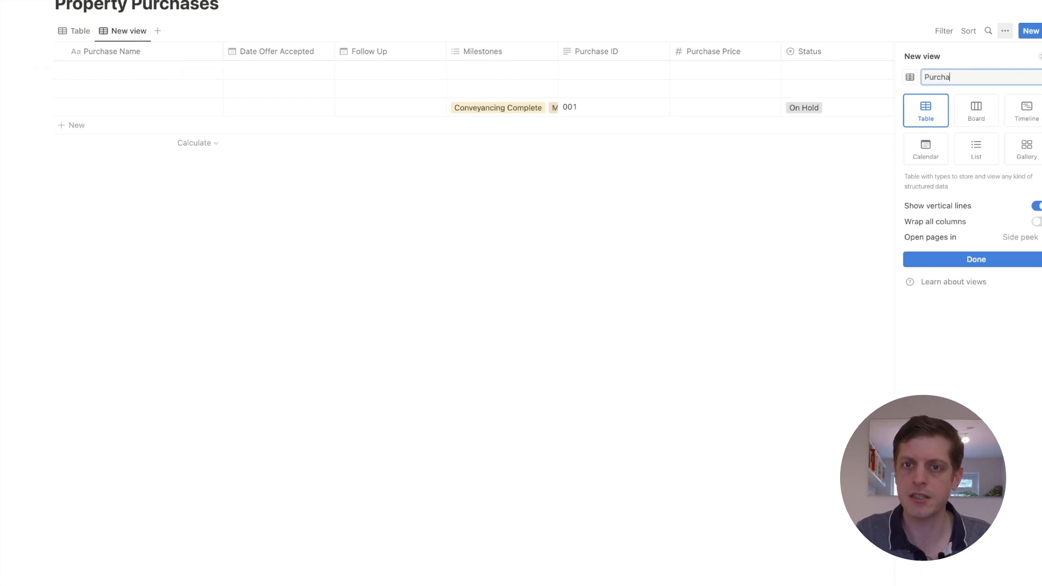
{"action": "type", "text": "se Tracker"}
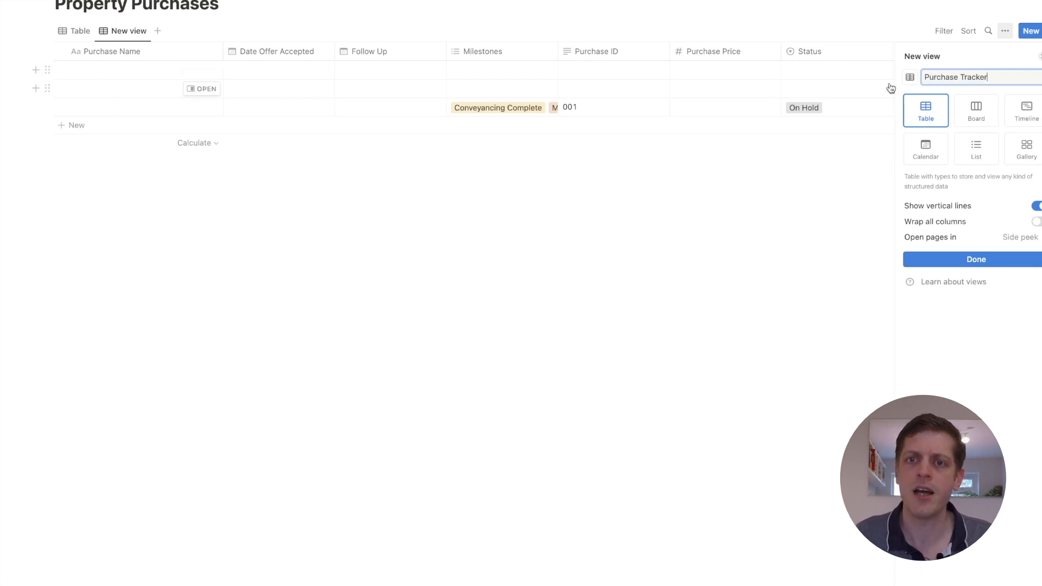
{"action": "left_click", "coordinate": [973, 116]}
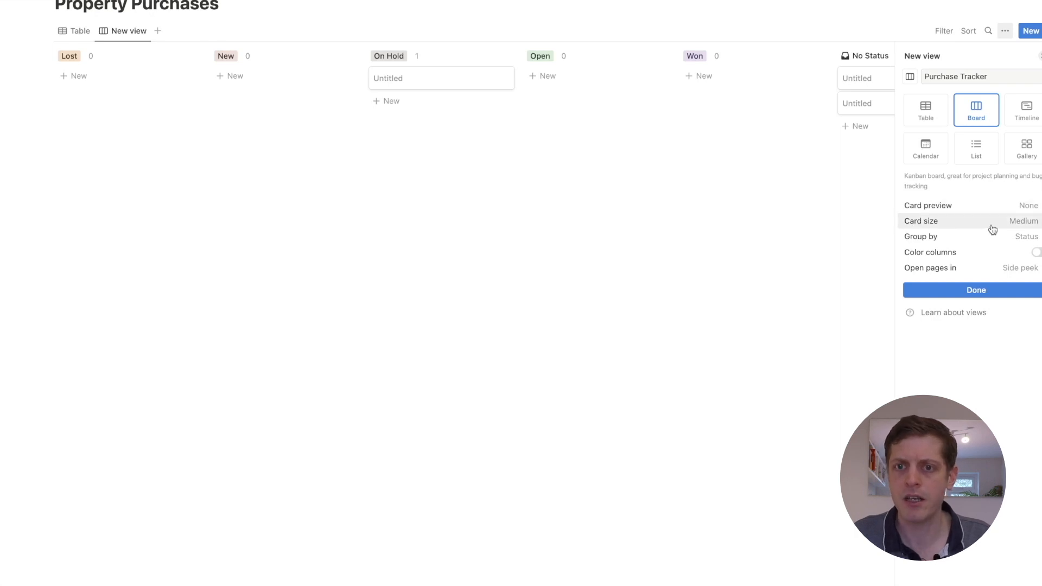
{"action": "left_click", "coordinate": [1031, 238]}
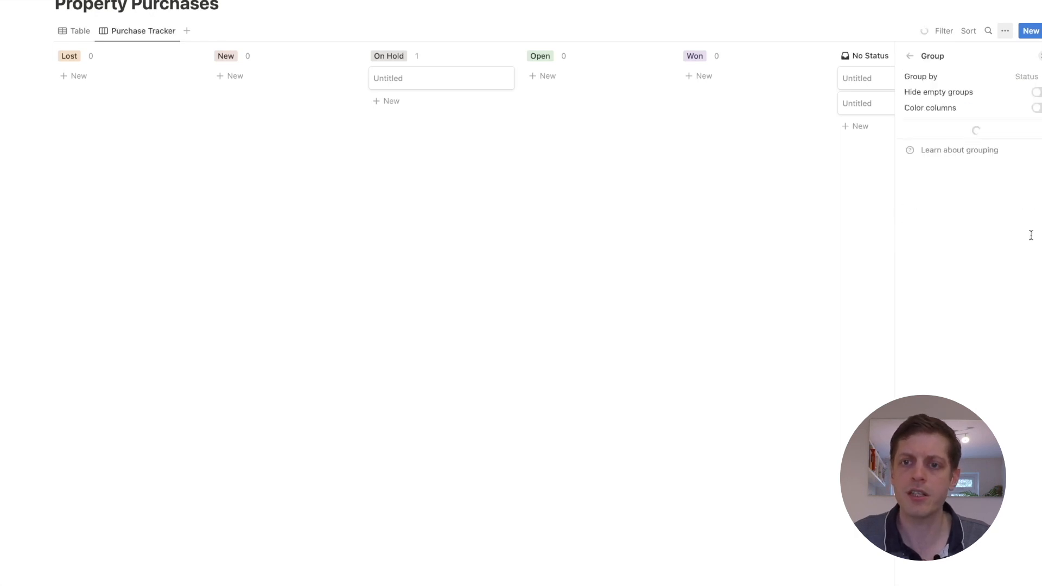
{"action": "left_click", "coordinate": [1027, 86]}
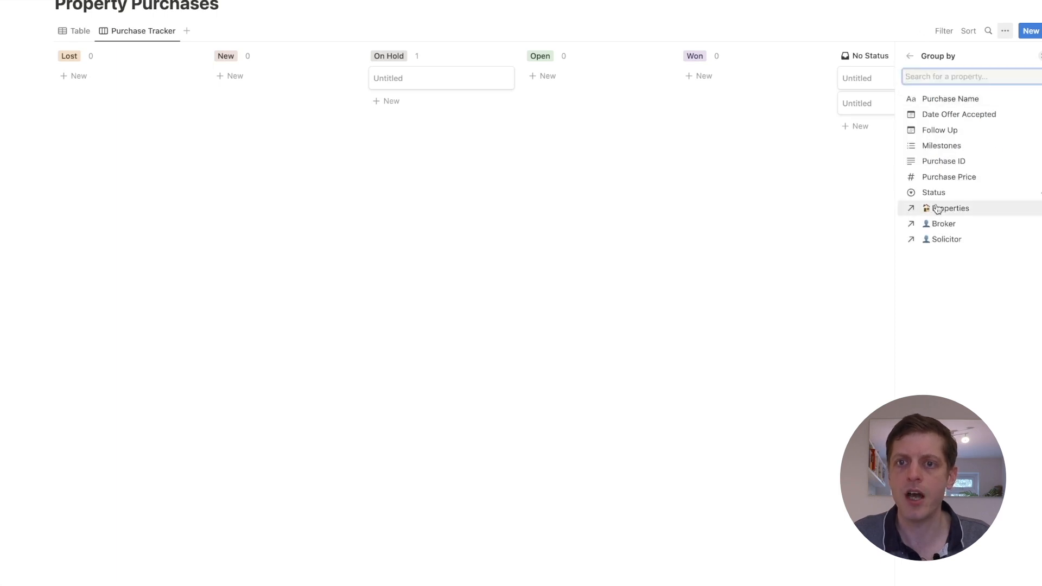
{"action": "left_click", "coordinate": [938, 193]}
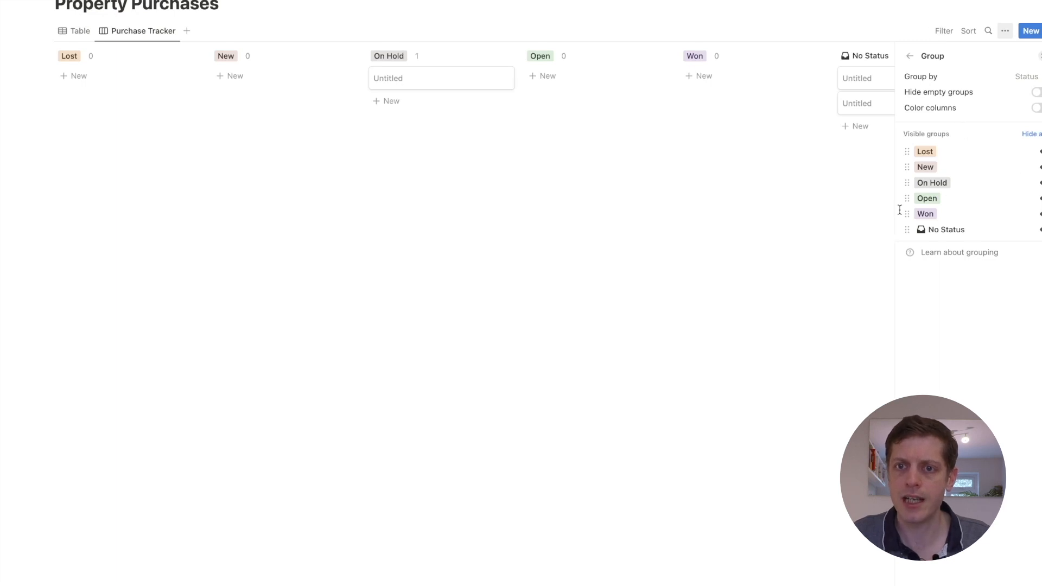
- Reorder the board's status groups to New, Open, Won, Lost, On Hold, leaving column colours off
{"action": "left_click_drag", "start_coordinate": [911, 174], "coordinate": [907, 150]}
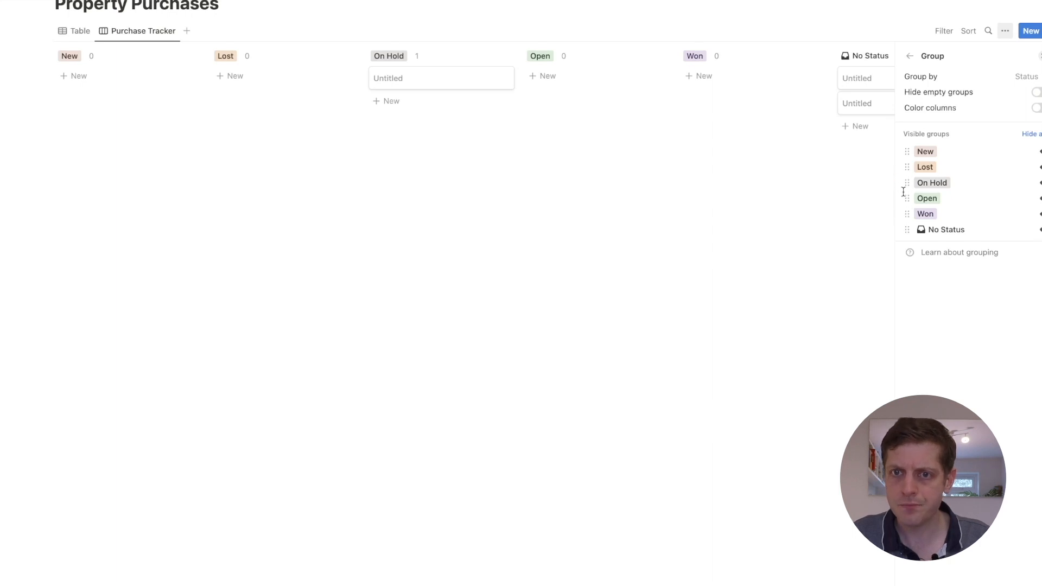
{"action": "left_click_drag", "start_coordinate": [906, 199], "coordinate": [907, 167]}
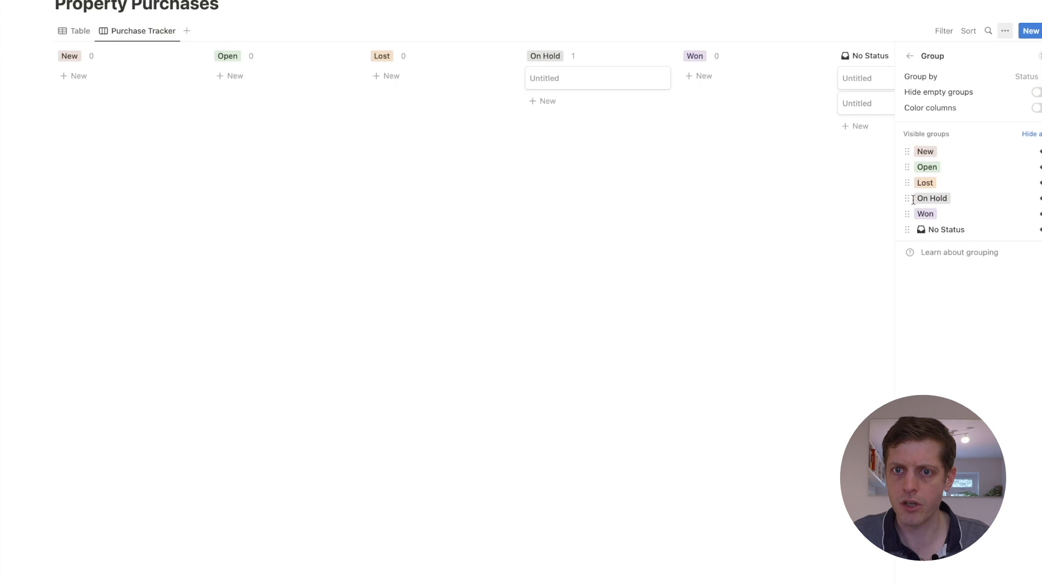
{"action": "left_click_drag", "start_coordinate": [909, 209], "coordinate": [907, 183]}
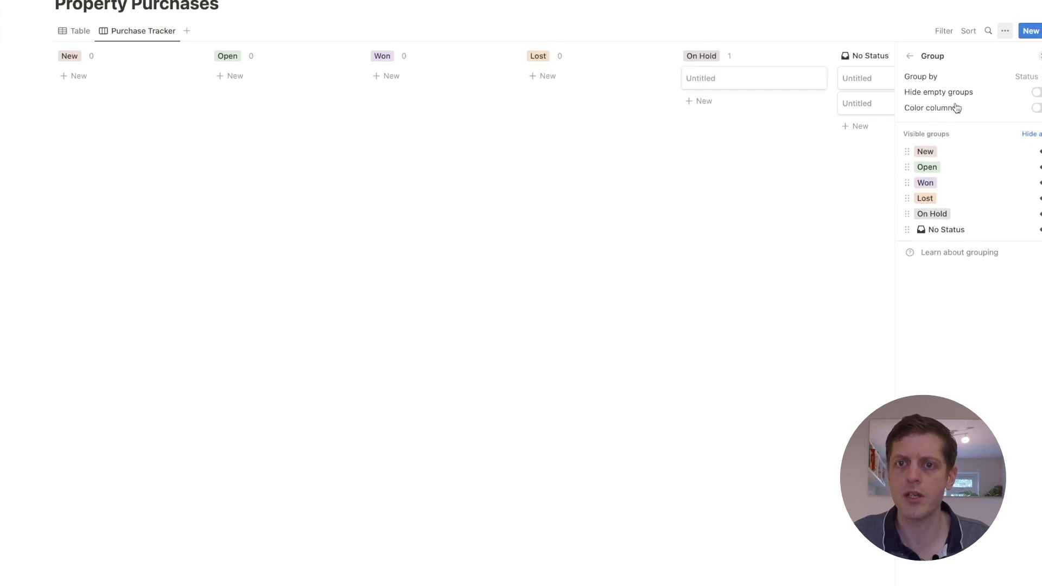
{"action": "left_click", "coordinate": [1036, 108]}
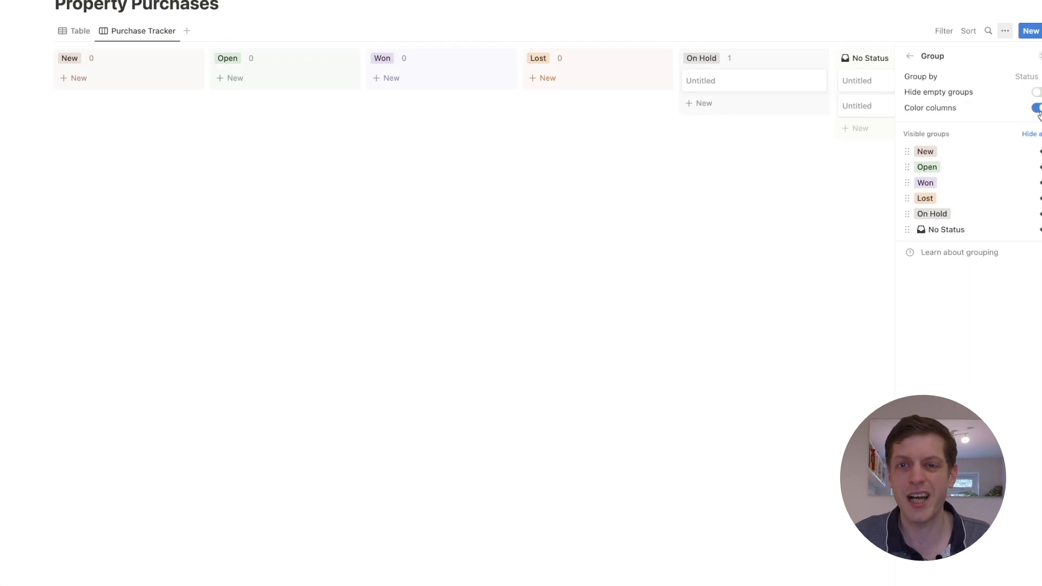
{"action": "left_click", "coordinate": [1036, 108]}
{"action": "left_click", "coordinate": [910, 56]}
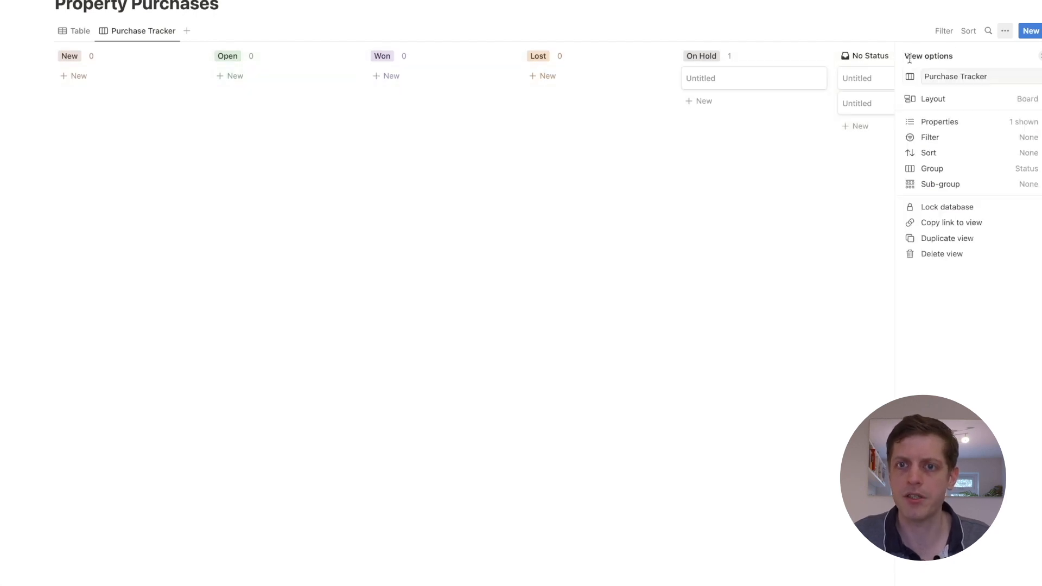
{"action": "left_click", "coordinate": [629, 444]}
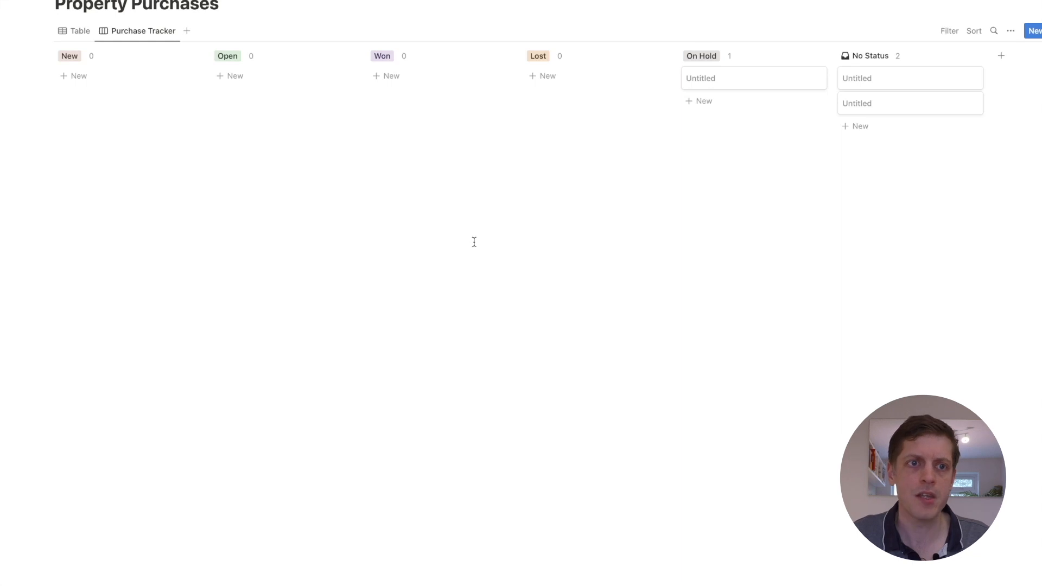
- Open the untitled purchase in the On Hold group and name it Property Purchase 1
{"action": "left_click", "coordinate": [707, 85]}
{"action": "type", "text": "Property Pu"}
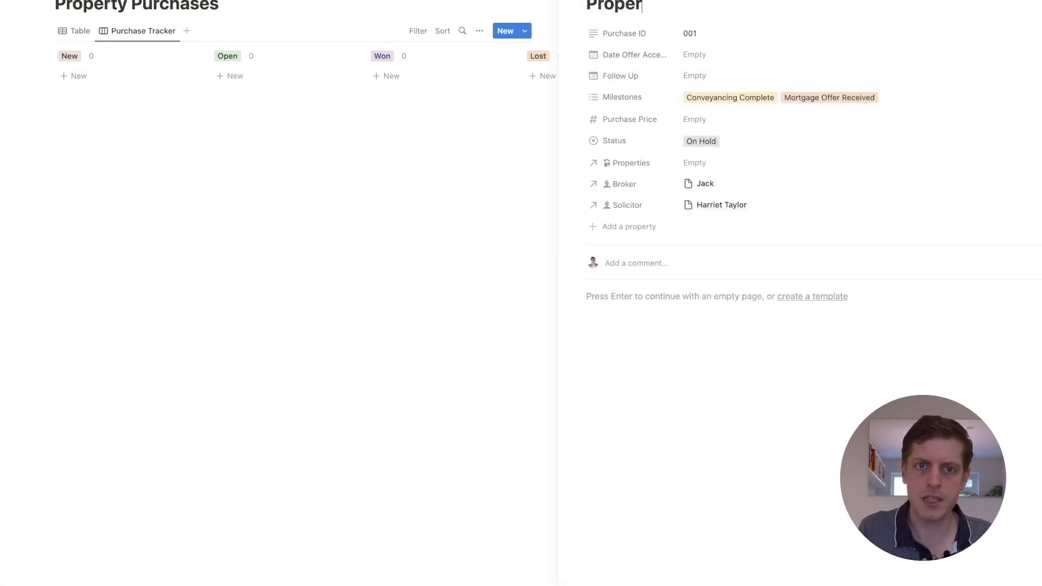
{"action": "key", "text": "BackSpace"}
{"action": "key", "text": "BackSpace"}
{"action": "type", "text": "P"}
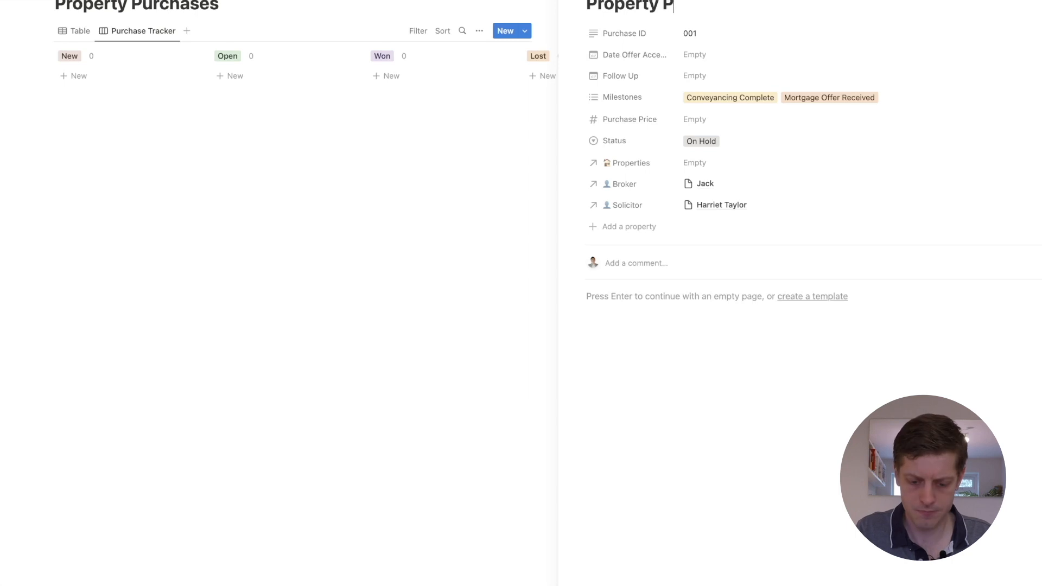
{"action": "type", "text": "urchase 1"}
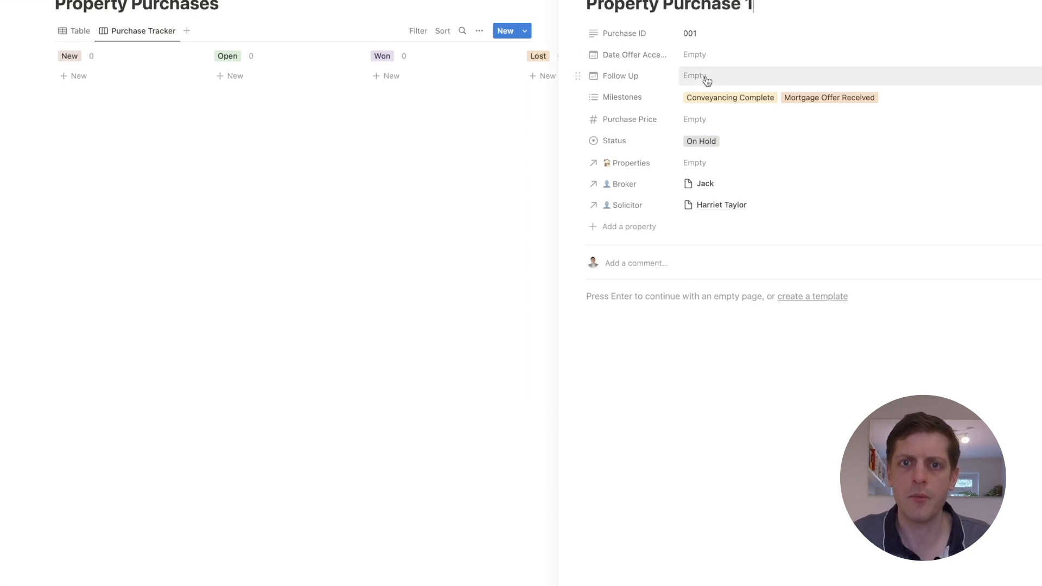
- Clear both milestones from Property Purchase 1 and set its status to New
{"action": "left_click", "coordinate": [892, 100]}
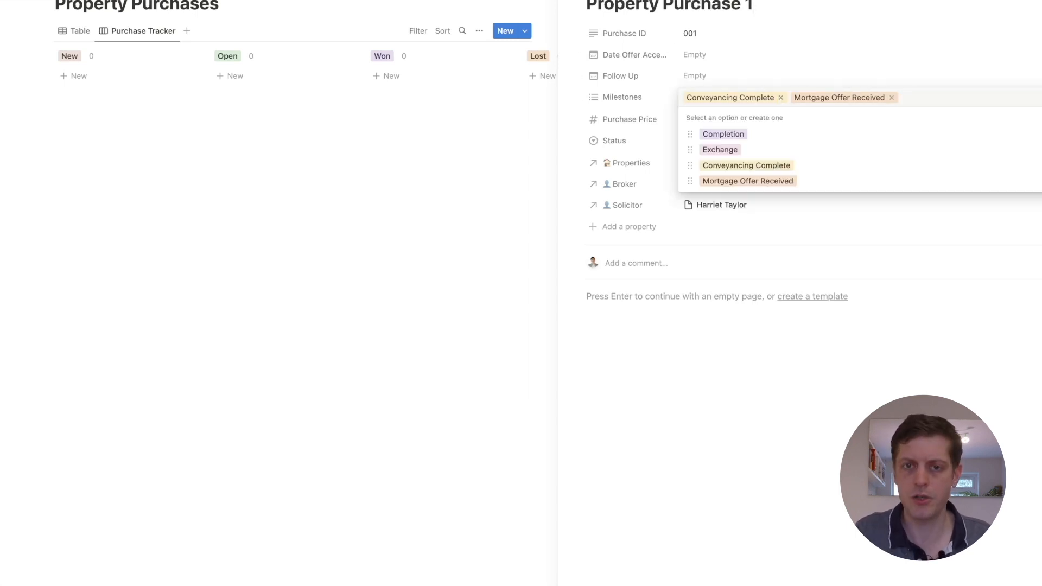
{"action": "key", "text": "BackSpace"}
{"action": "key", "text": "BackSpace"}
{"action": "left_click", "coordinate": [816, 488]}
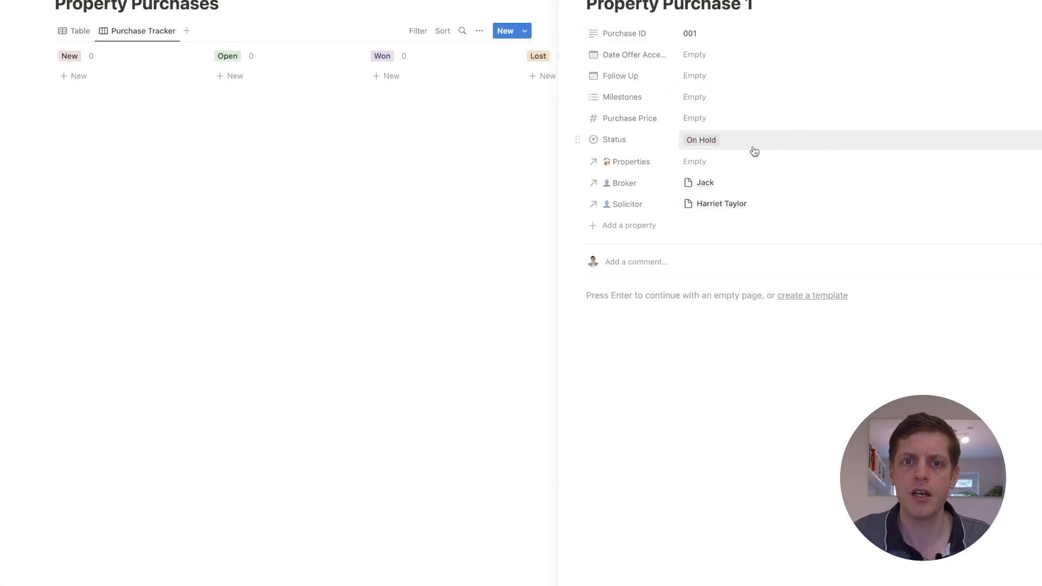
{"action": "left_click", "coordinate": [705, 145]}
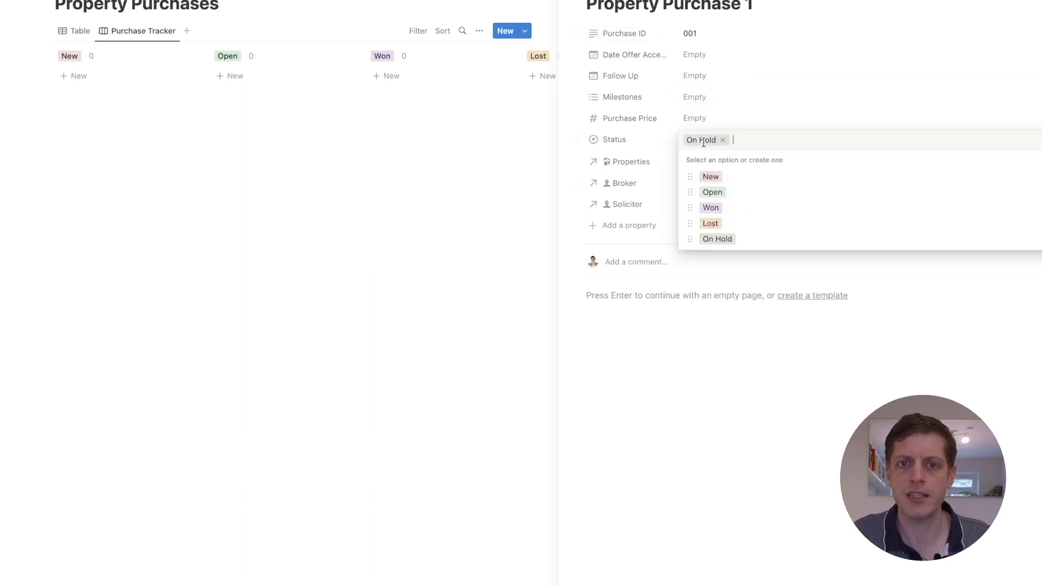
{"action": "left_click", "coordinate": [711, 177]}
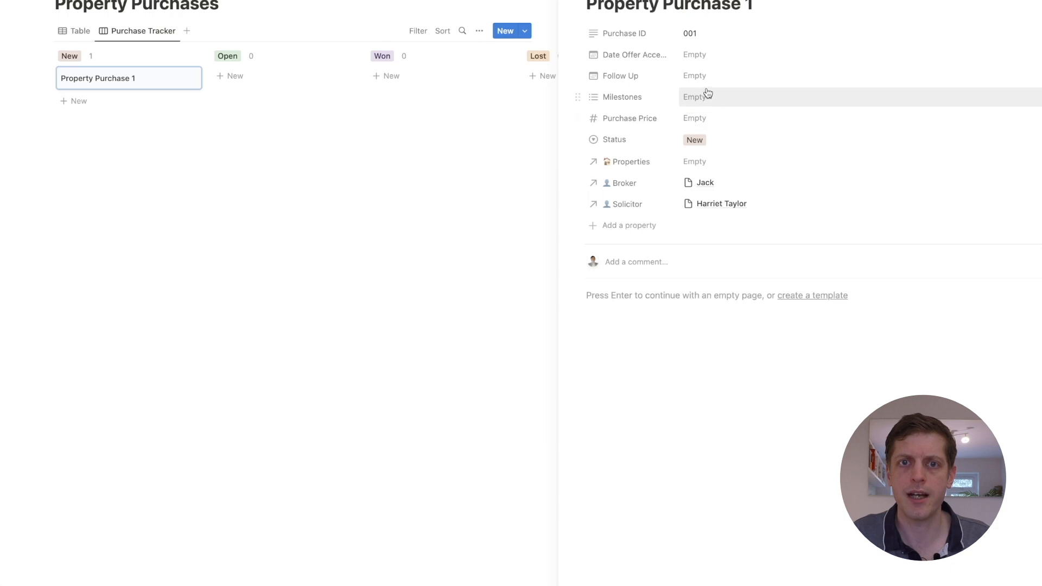
- Set the Date Offer Accepted of Property Purchase 1 to March 29, 2023
{"action": "left_click", "coordinate": [705, 56]}
{"action": "left_click", "coordinate": [736, 206]}
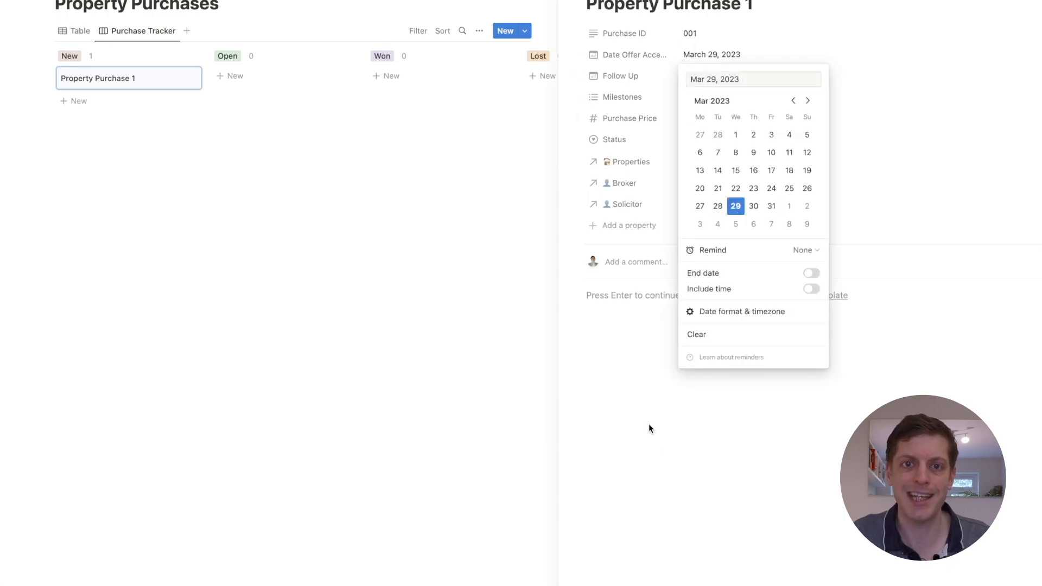
{"action": "left_click", "coordinate": [663, 471]}
- Create a Solicitor Instructed milestone on Property Purchase 1 and move its card to the Open group on the board
{"action": "left_click", "coordinate": [689, 97]}
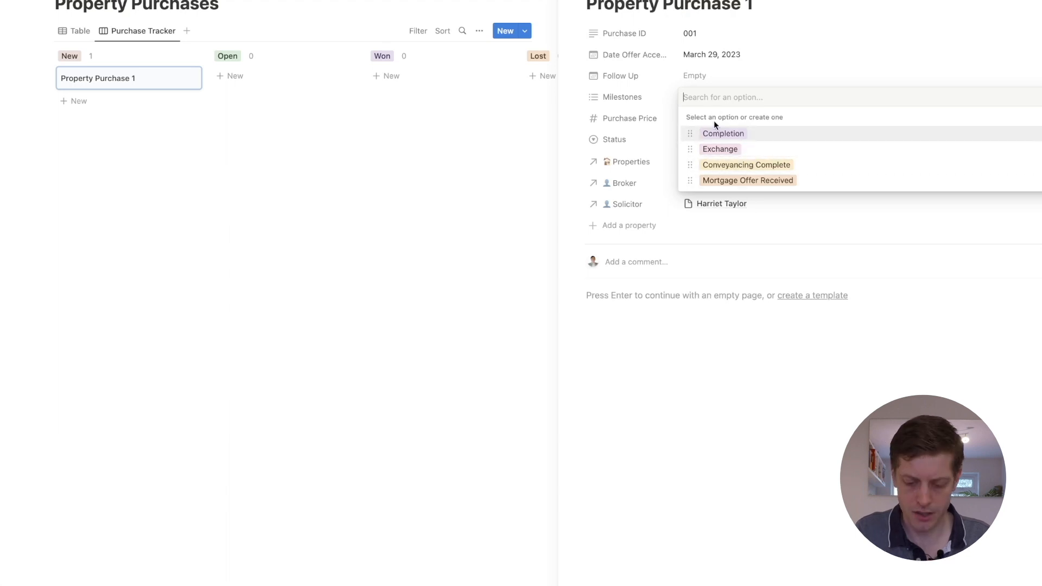
{"action": "type", "text": "Solicitor Instructed"}
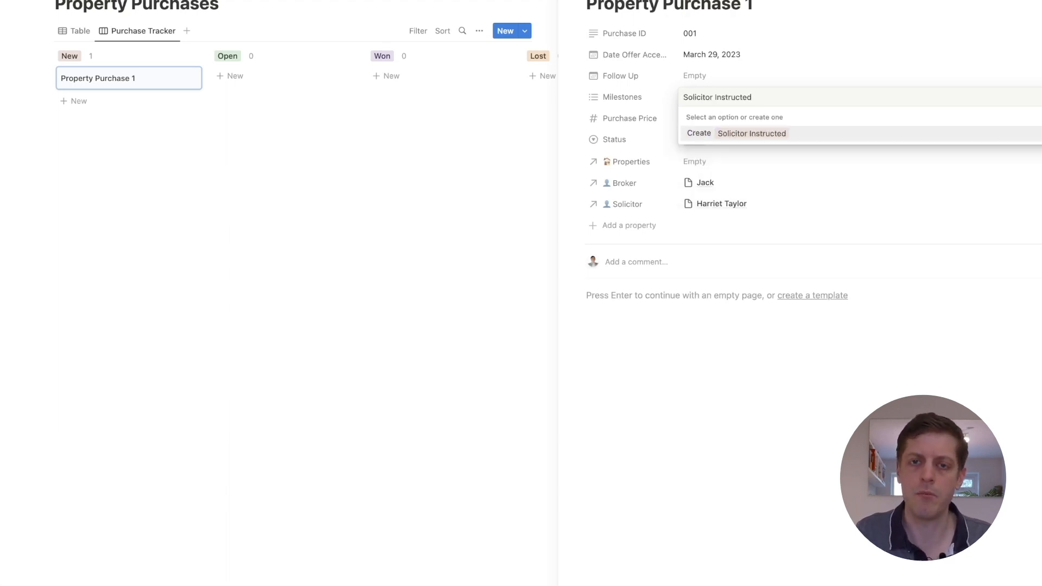
{"action": "key", "text": "Return"}
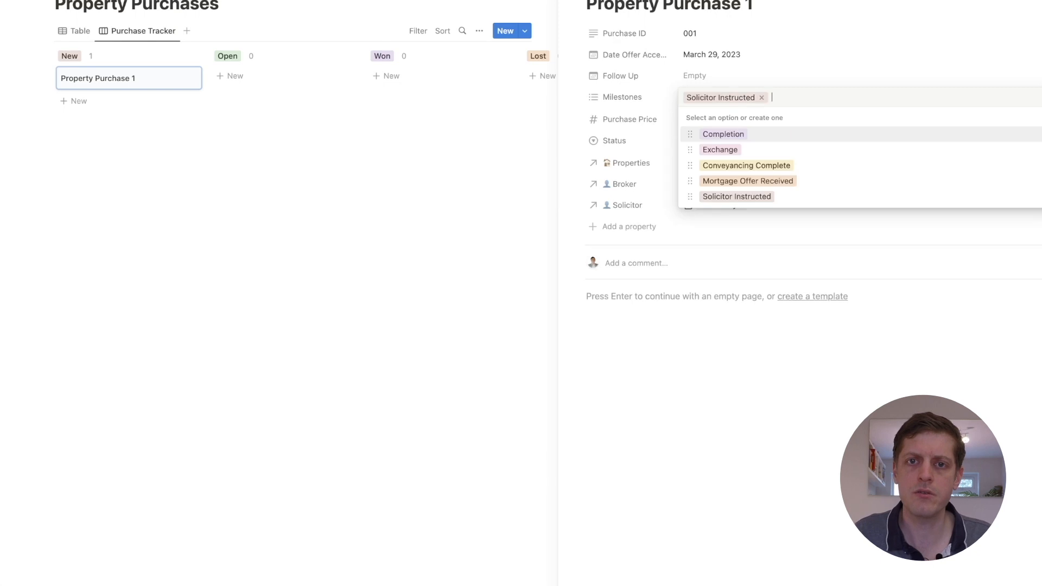
{"action": "key", "text": "Escape"}
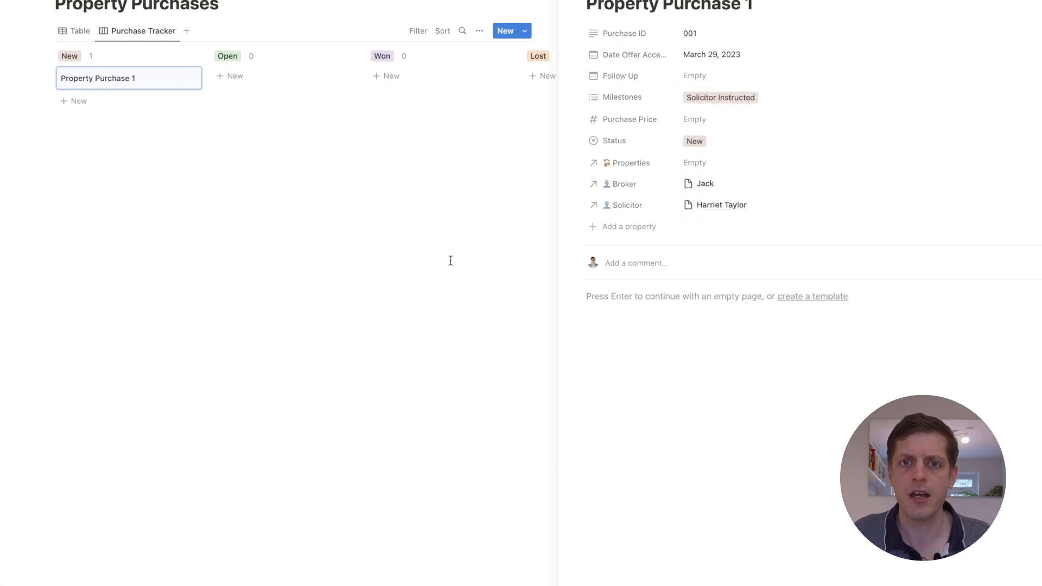
{"action": "key", "text": "Escape"}
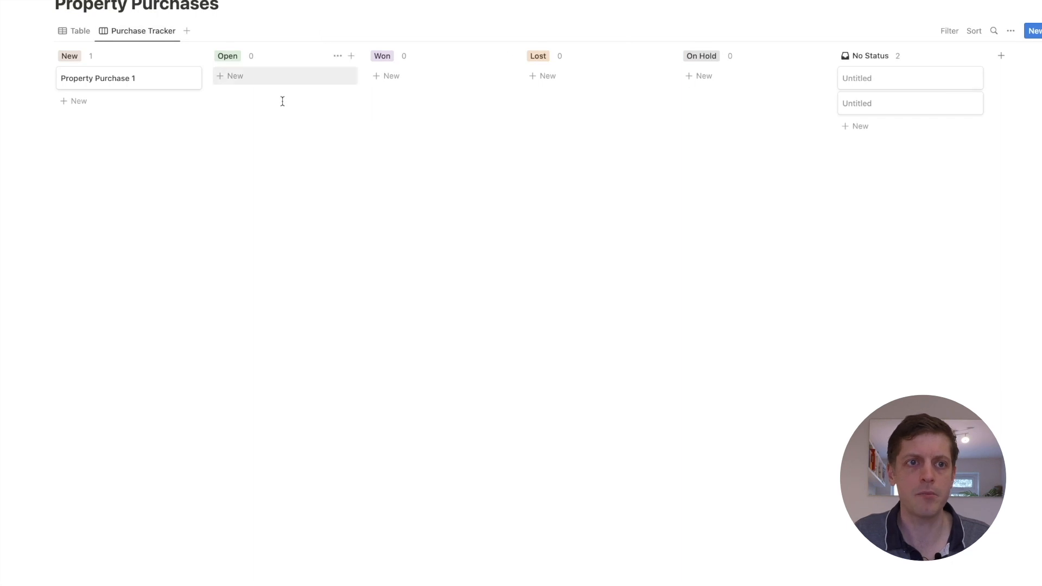
{"action": "left_click_drag", "start_coordinate": [172, 89], "coordinate": [264, 82]}
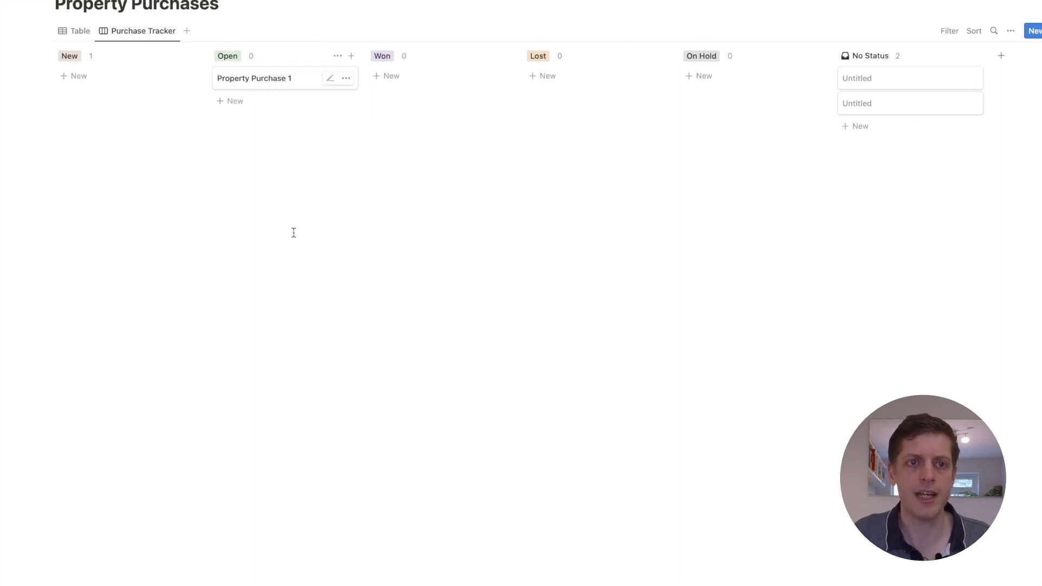
- Open the first untitled purchase in the No Status group, name it property Purchase 2 and set its Purchase ID to 002
{"action": "left_click", "coordinate": [862, 83]}
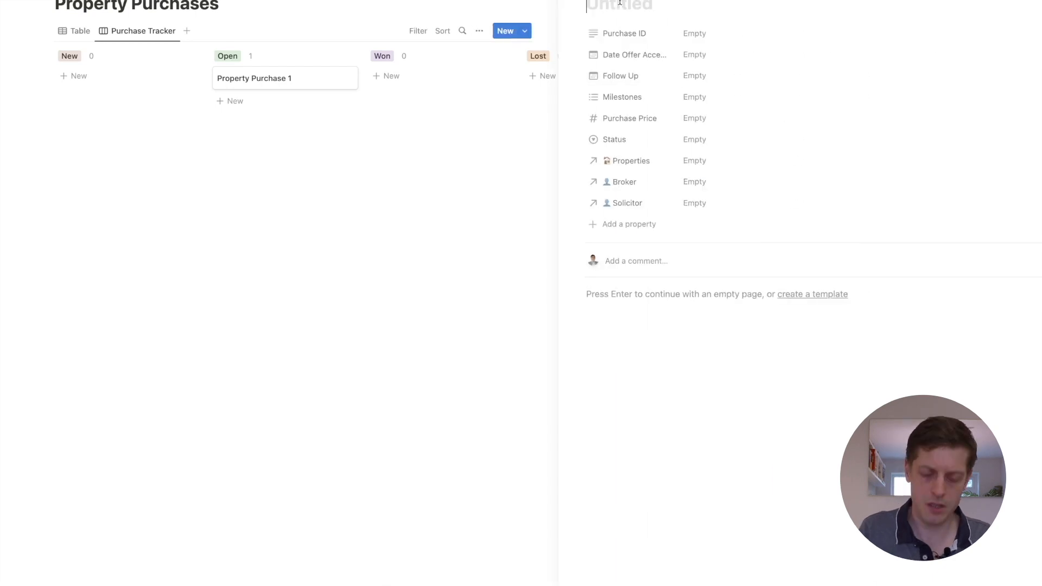
{"action": "type", "text": "property Purchase 2"}
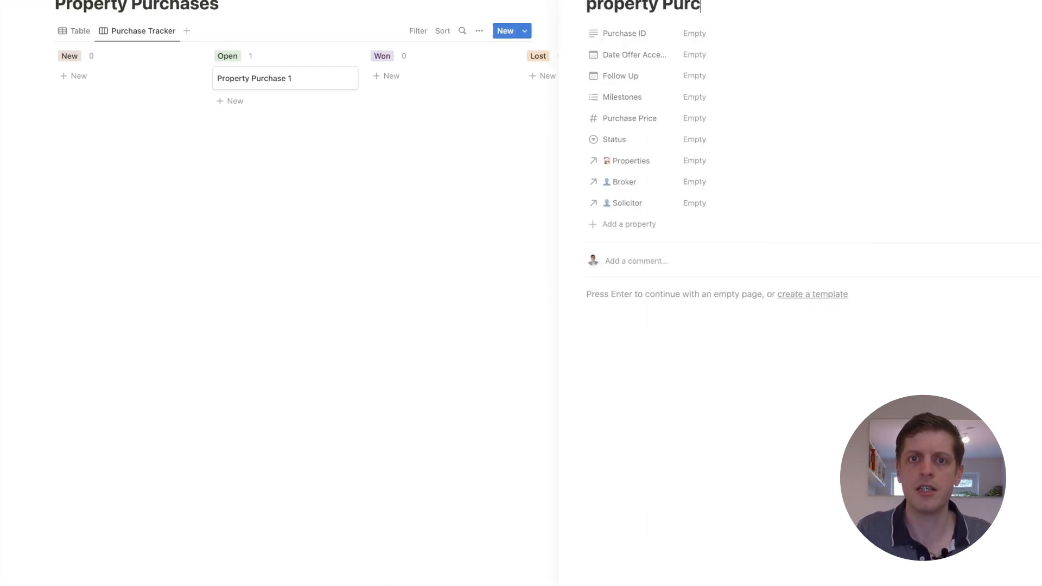
{"action": "left_click", "coordinate": [700, 34]}
{"action": "left_click", "coordinate": [722, 503]}
- Set the second purchase's Date Offer Accepted to March 1, 2023 and its Follow Up date to March 31, 2023
{"action": "left_click", "coordinate": [705, 57]}
{"action": "left_click", "coordinate": [736, 135]}
{"action": "left_click", "coordinate": [708, 460]}
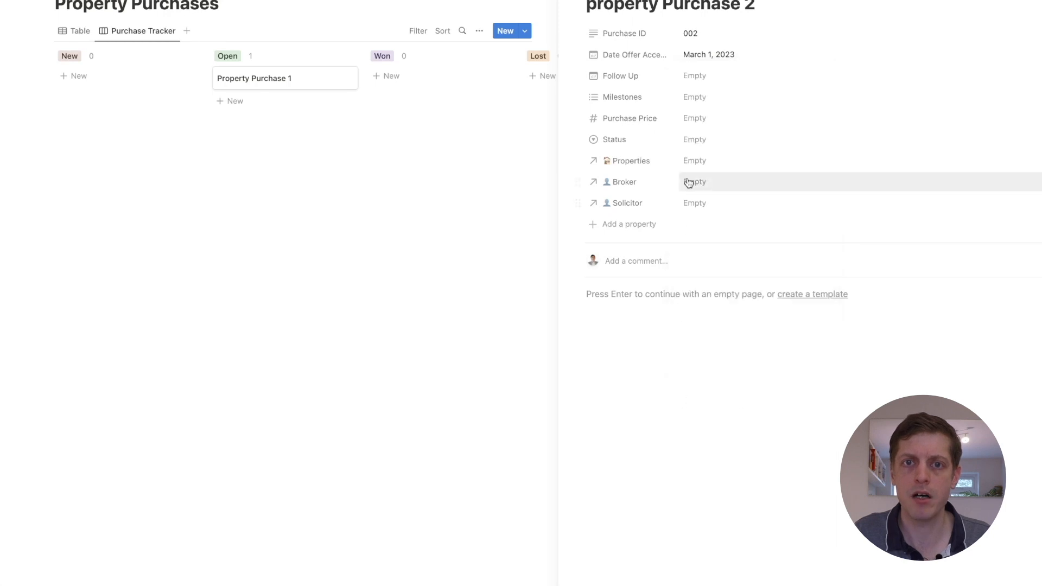
{"action": "left_click", "coordinate": [700, 76]}
{"action": "left_click", "coordinate": [771, 227]}
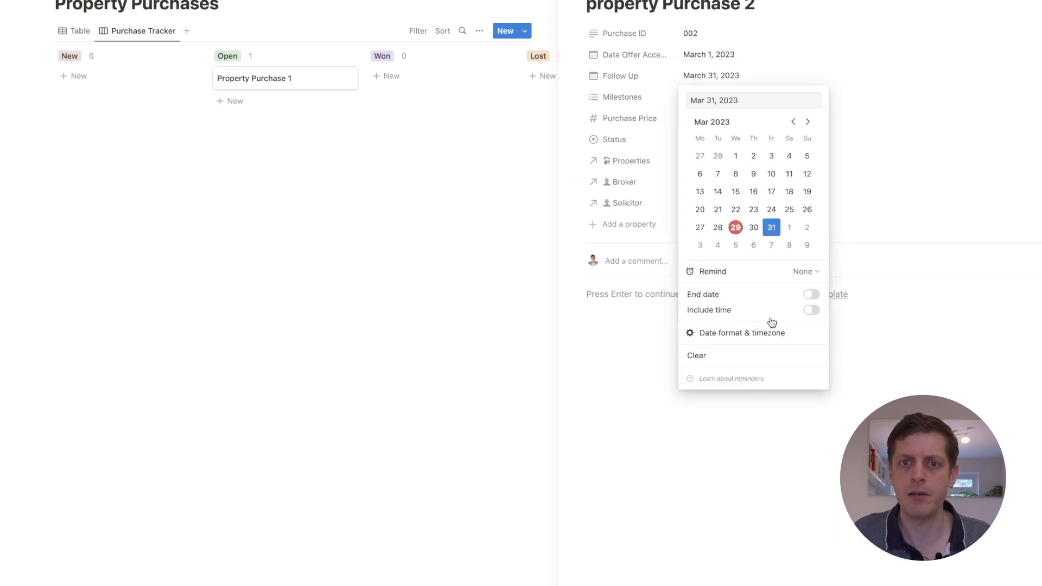
{"action": "left_click", "coordinate": [711, 491]}
- Set the second purchase's Purchase Price to £250,000 and its Status to Open
{"action": "left_click", "coordinate": [706, 119]}
{"action": "type", "text": "250,000"}
{"action": "key", "text": "Return"}
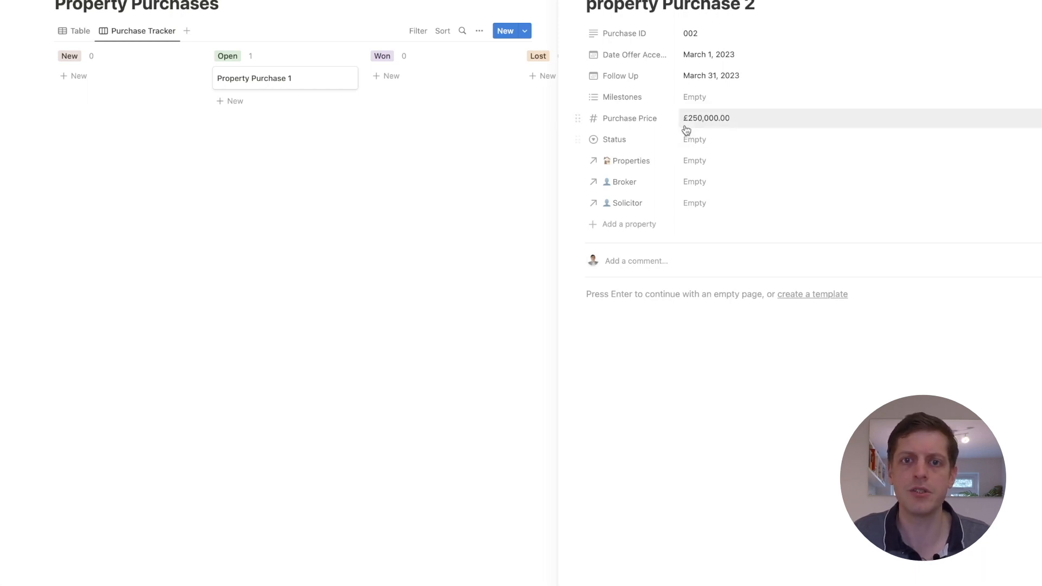
{"action": "left_click", "coordinate": [694, 141]}
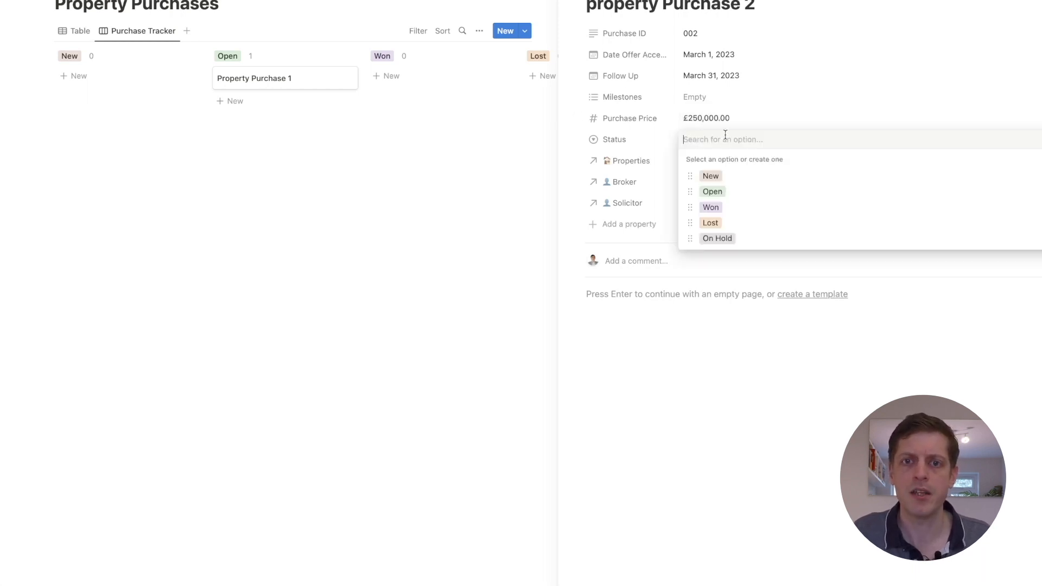
{"action": "left_click", "coordinate": [717, 193]}
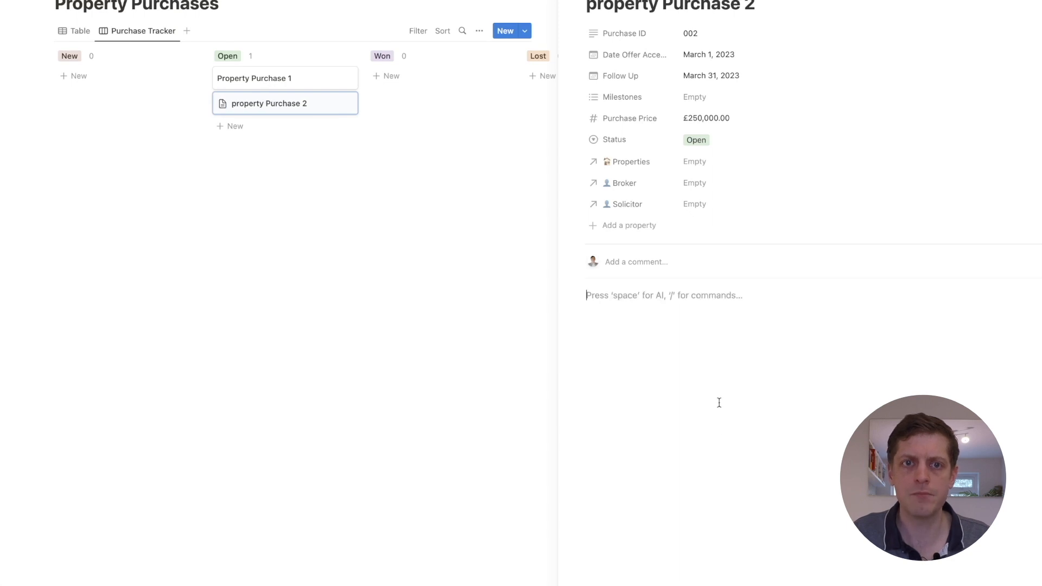
- Move Solicitor Instructed first in the milestone options and assign Solicitor Instructed and Mortgage Offer Received to the second purchase
{"action": "left_click", "coordinate": [711, 95]}
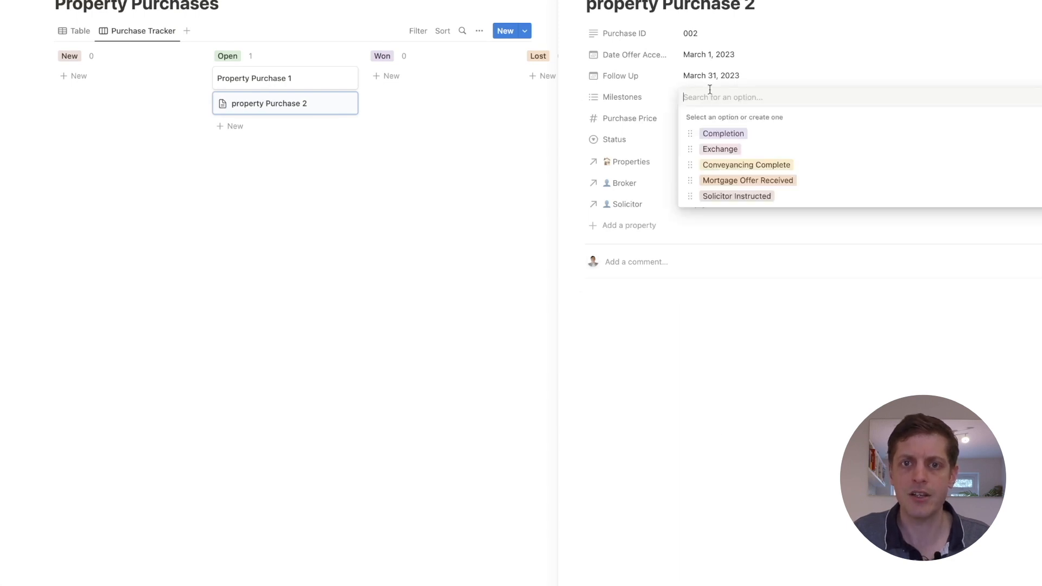
{"action": "left_click_drag", "start_coordinate": [690, 197], "coordinate": [689, 131]}
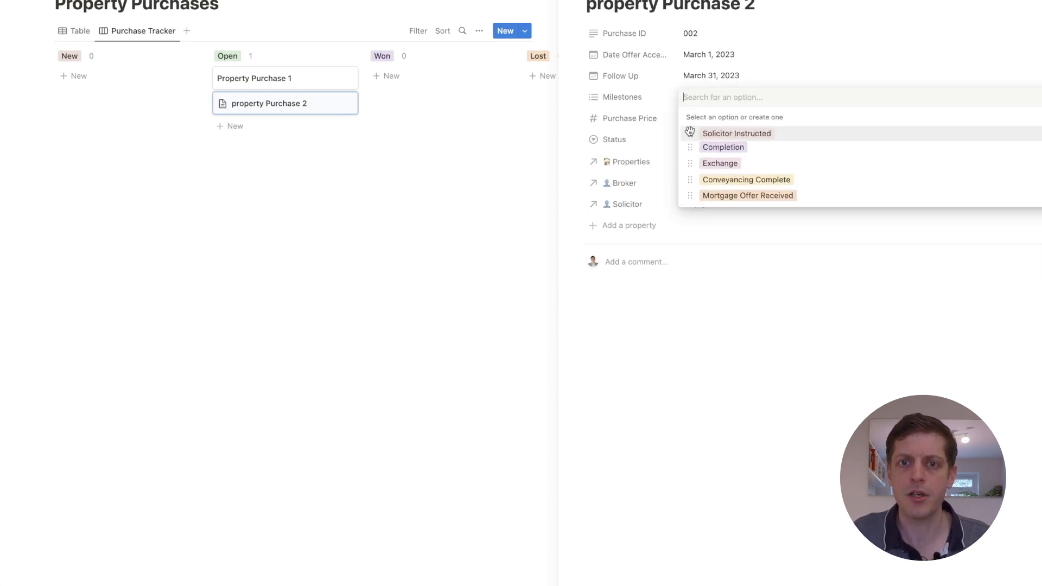
{"action": "left_click", "coordinate": [751, 134]}
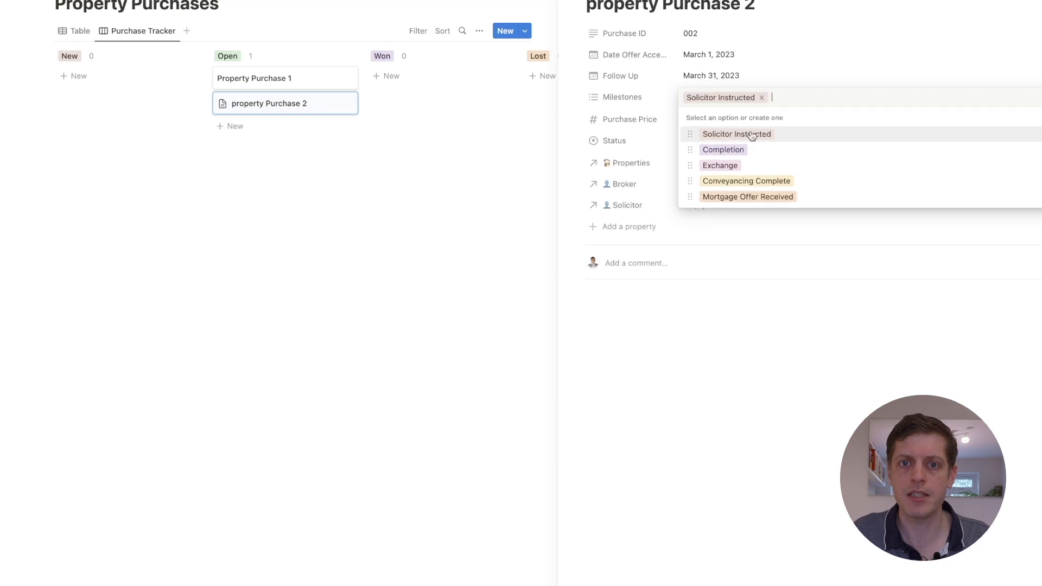
{"action": "left_click", "coordinate": [735, 197]}
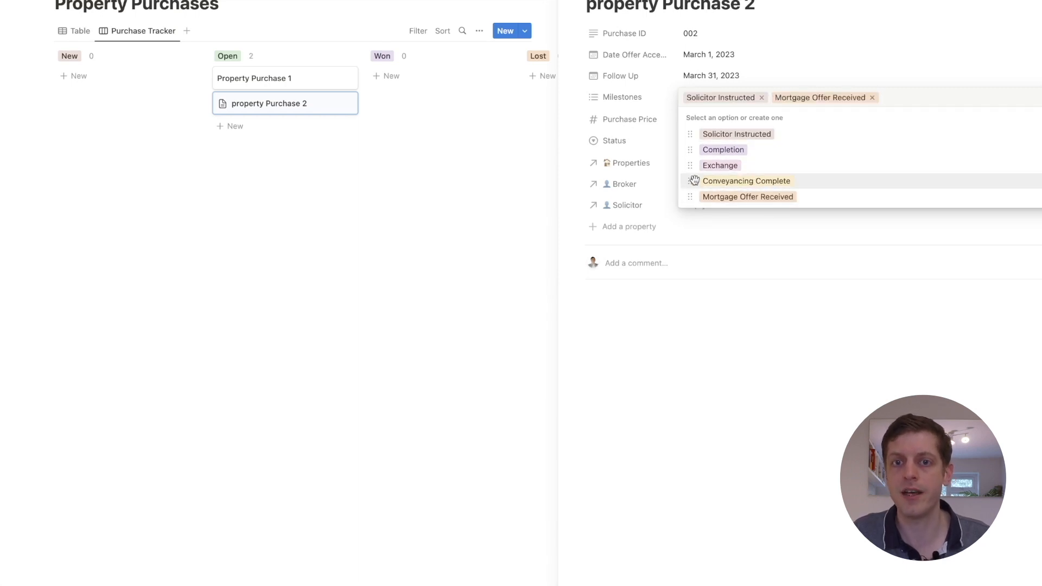
{"action": "left_click", "coordinate": [736, 341]}
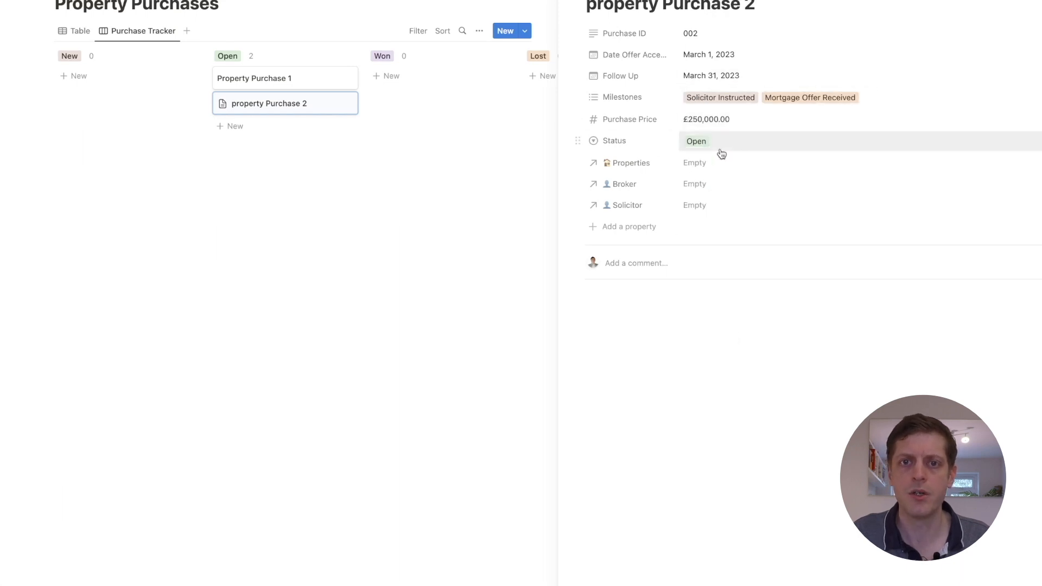
- Link the second purchase to the last listed property and to the same solicitor as Property Purchase 1
{"action": "left_click", "coordinate": [711, 163]}
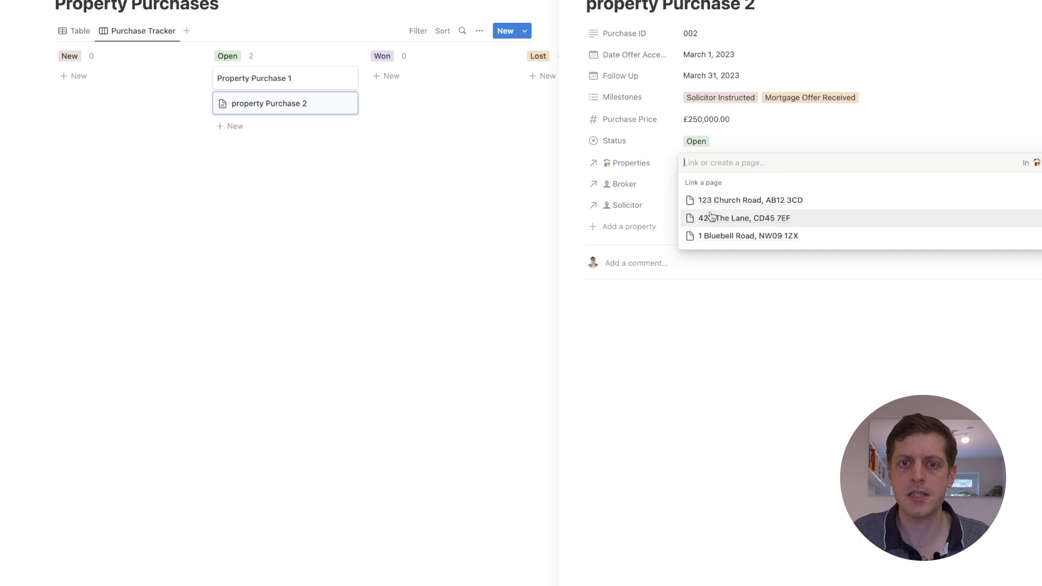
{"action": "left_click", "coordinate": [712, 244]}
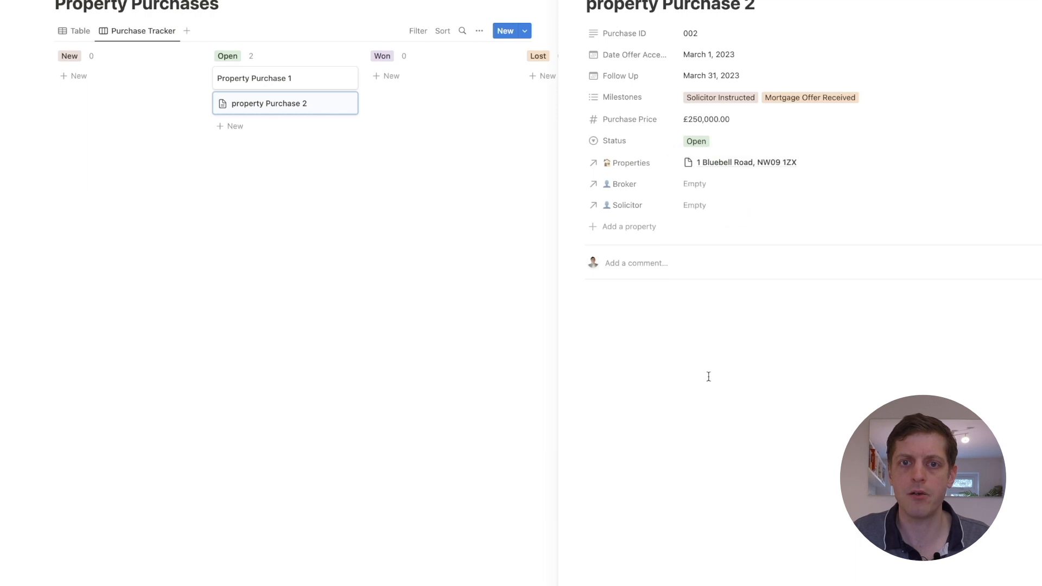
{"action": "left_click", "coordinate": [699, 205]}
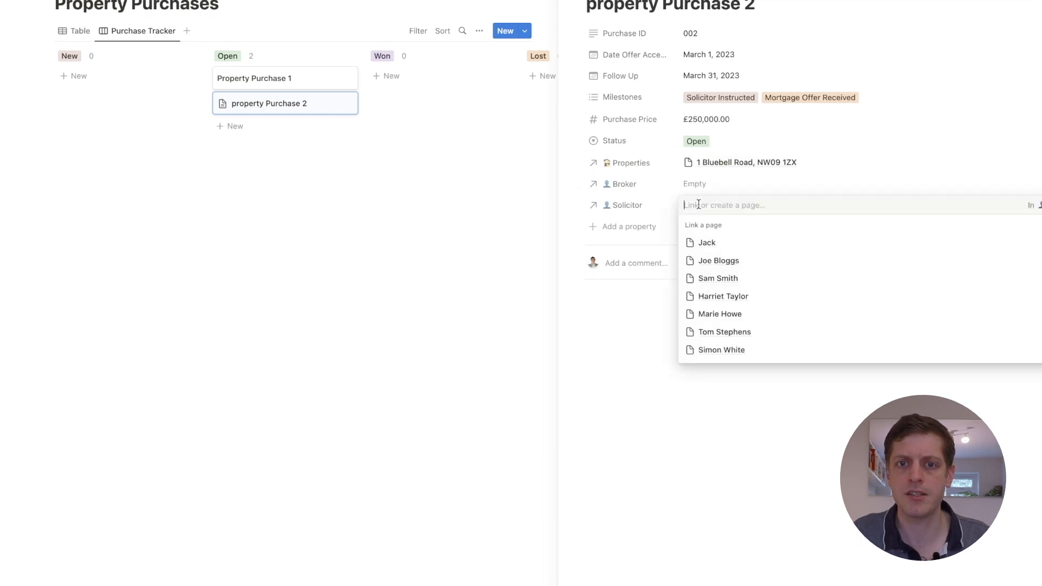
{"action": "left_click", "coordinate": [721, 296]}
{"action": "left_click", "coordinate": [741, 462]}
{"action": "left_click", "coordinate": [372, 374]}
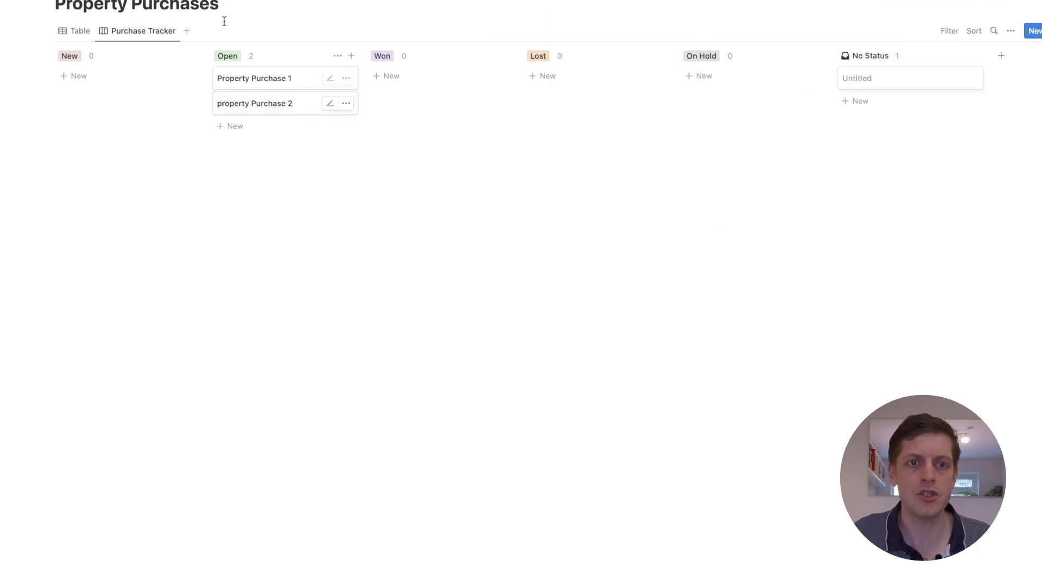
- Capitalize the first letter of the second purchase's title so it reads Property Purchase 2
{"action": "left_click", "coordinate": [237, 105]}
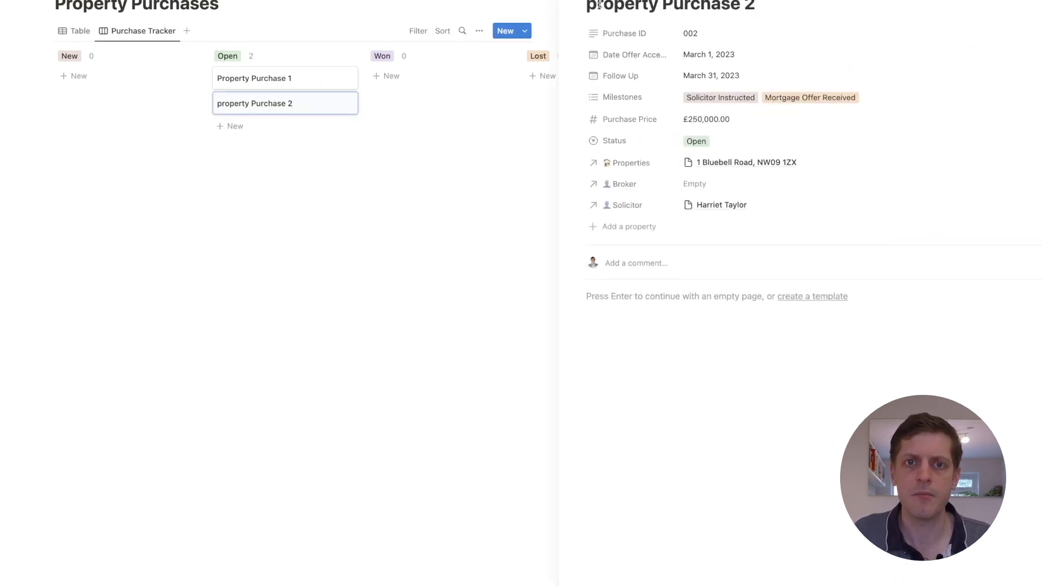
{"action": "key", "text": "BackSpace"}
{"action": "type", "text": "P"}
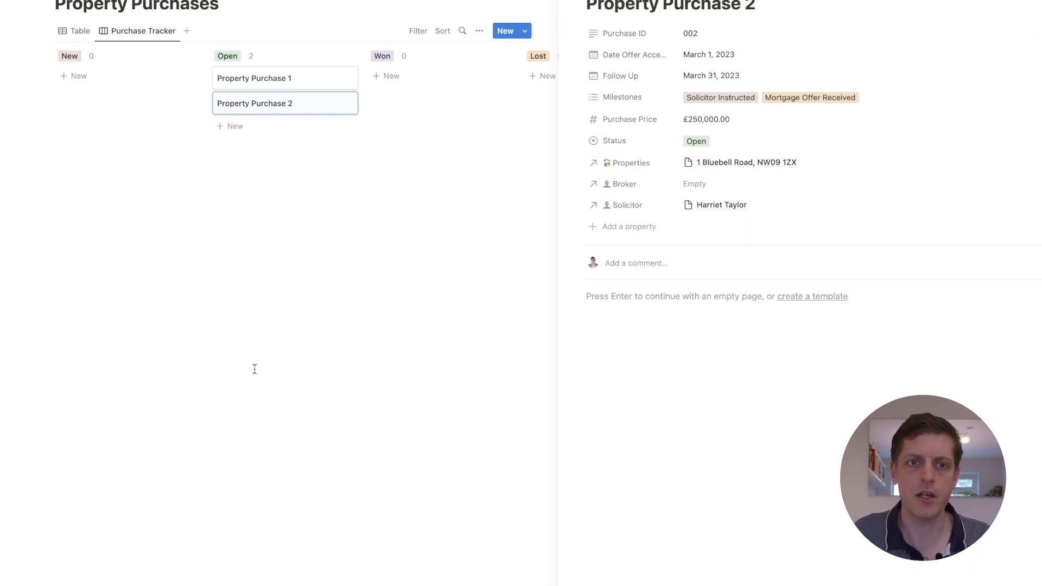
{"action": "left_click", "coordinate": [254, 369]}
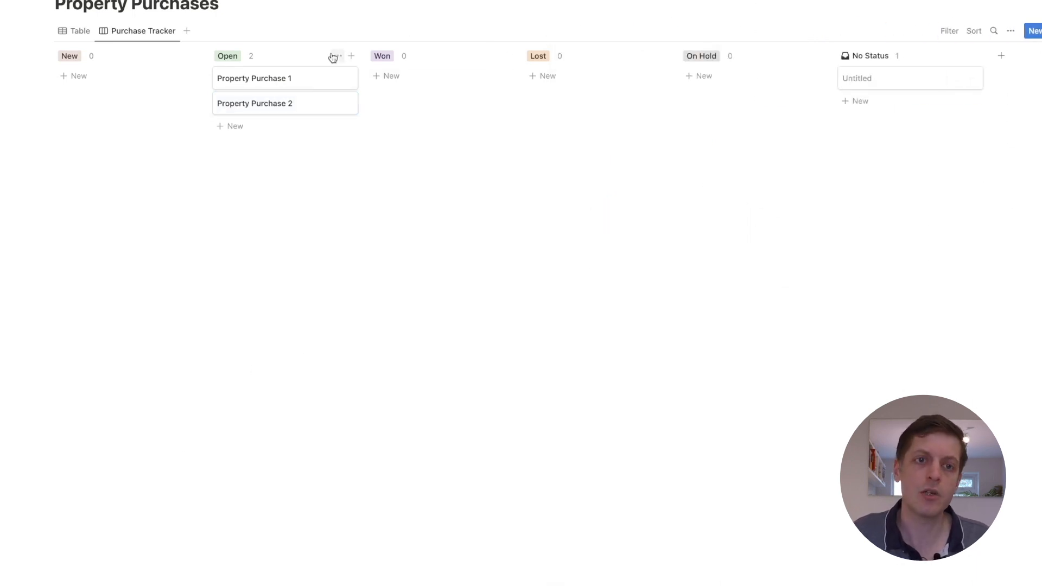
- Sub-group the Purchase Tracker board by Milestones
{"action": "left_click", "coordinate": [1010, 30]}
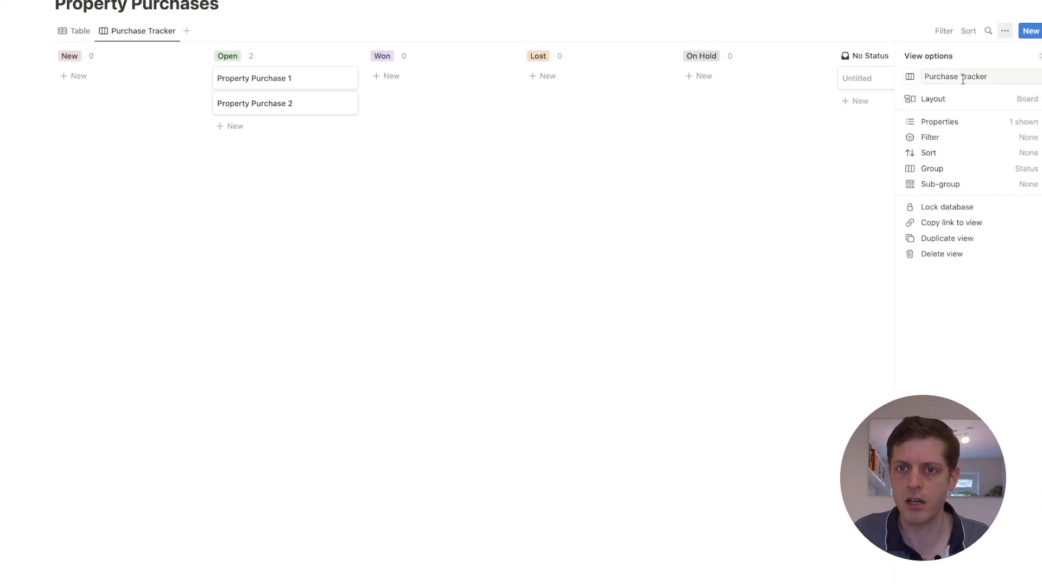
{"action": "left_click", "coordinate": [1024, 185]}
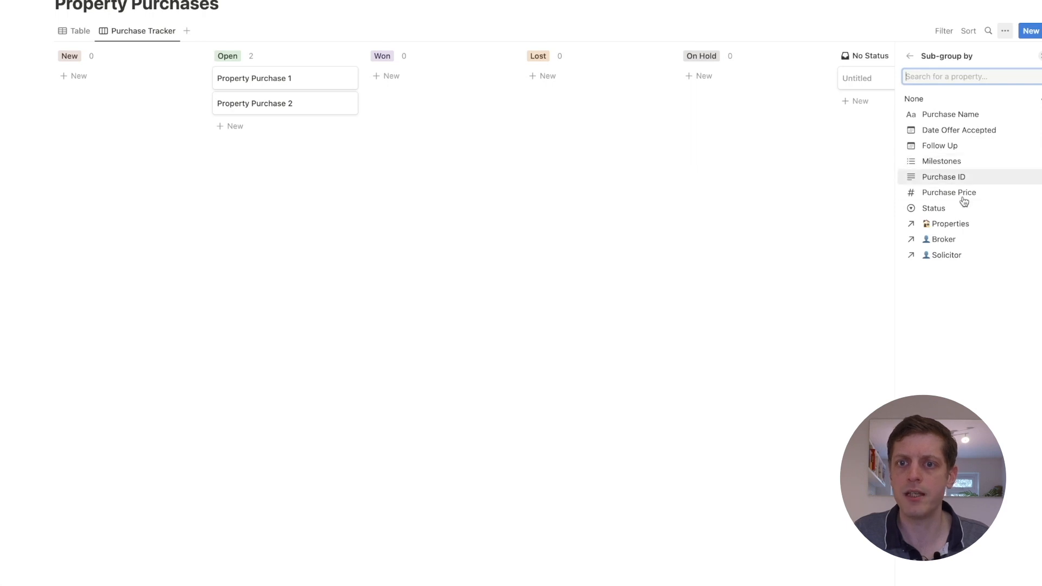
{"action": "left_click", "coordinate": [944, 161]}
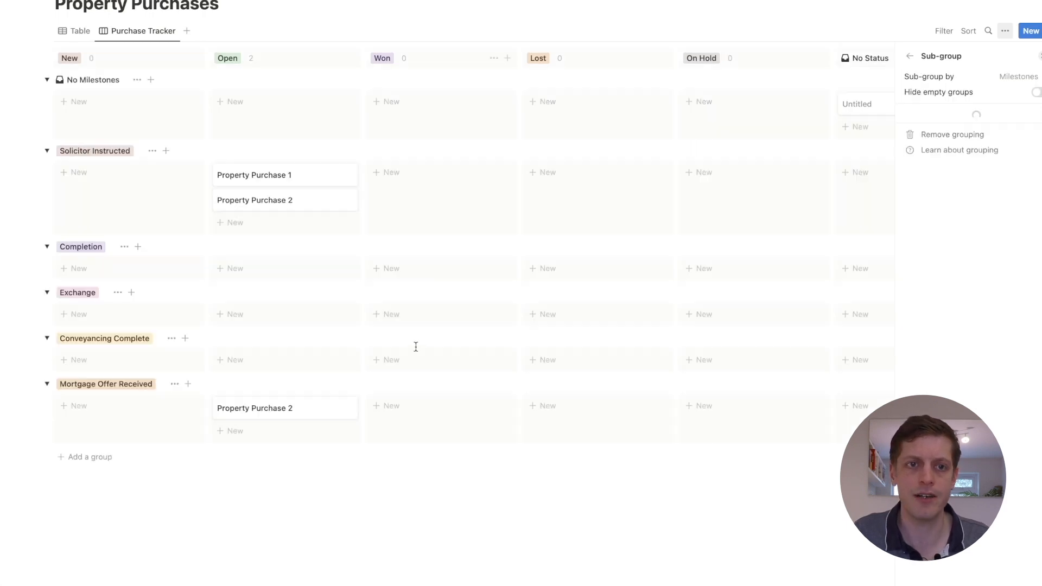
{"action": "left_click", "coordinate": [335, 10]}
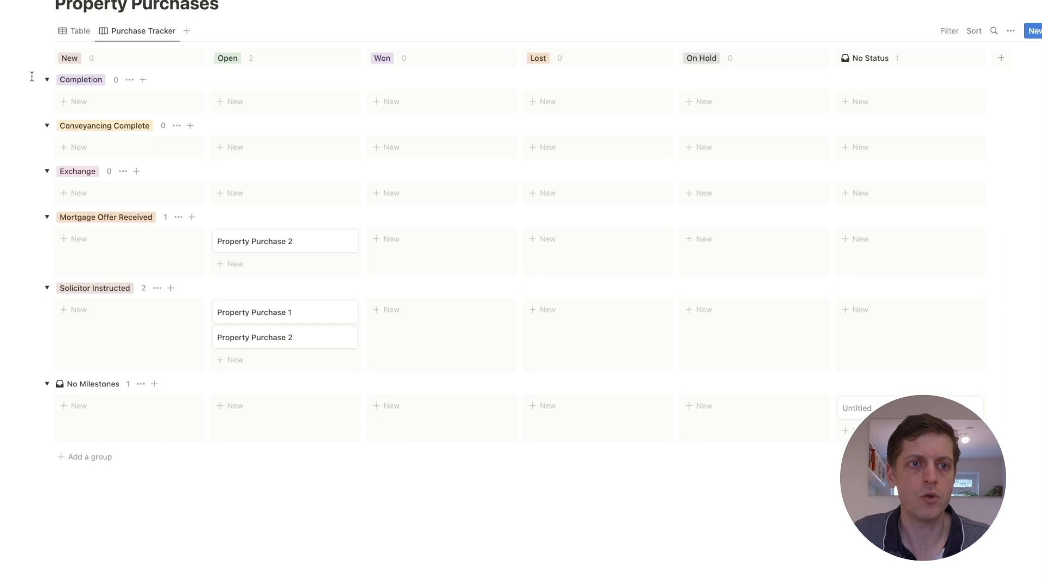
- Reorder the milestone sub-groups to Solicitor Instructed, Mortgage Offer Received, Conveyancing Complete, Exchange, Completion, No Milestones
{"action": "left_click", "coordinate": [1010, 30]}
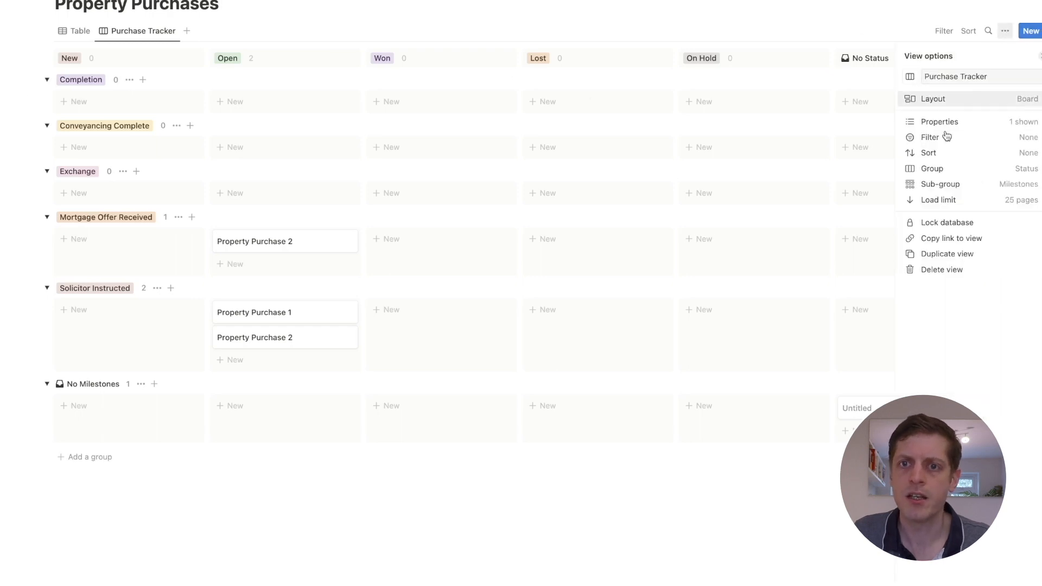
{"action": "left_click", "coordinate": [1019, 186]}
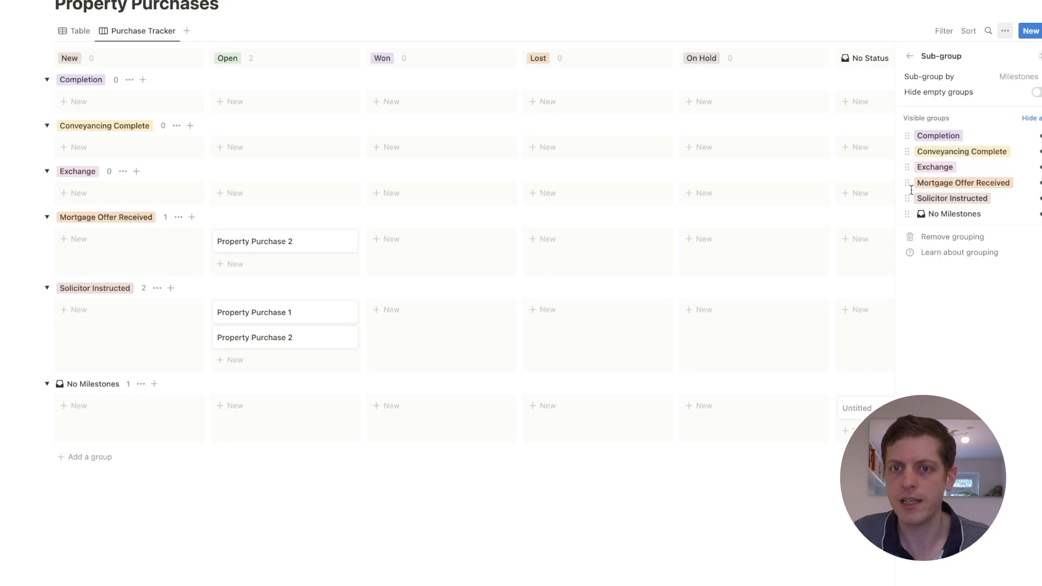
{"action": "left_click_drag", "start_coordinate": [906, 199], "coordinate": [913, 131]}
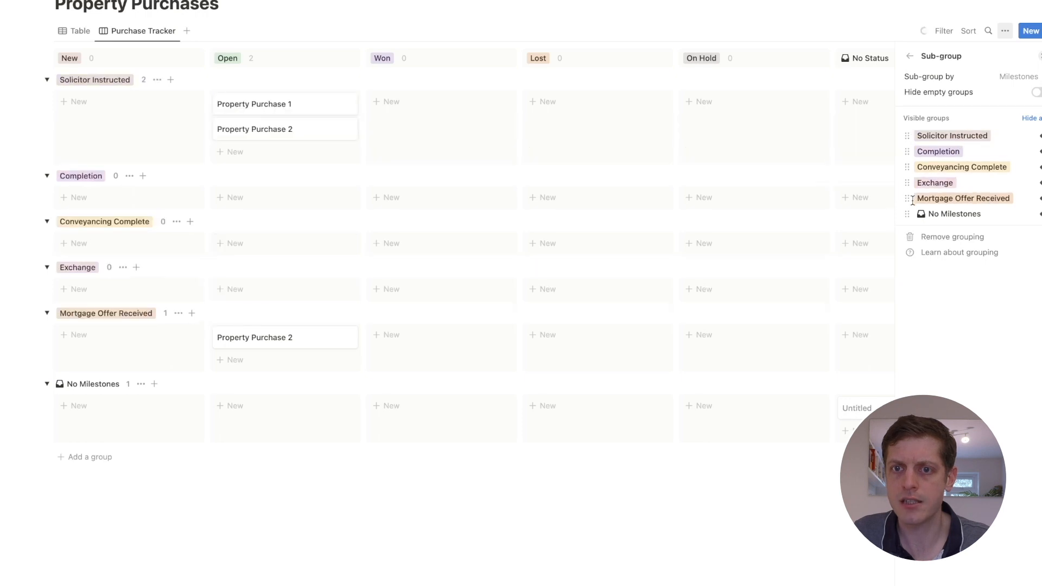
{"action": "left_click_drag", "start_coordinate": [907, 199], "coordinate": [907, 166]}
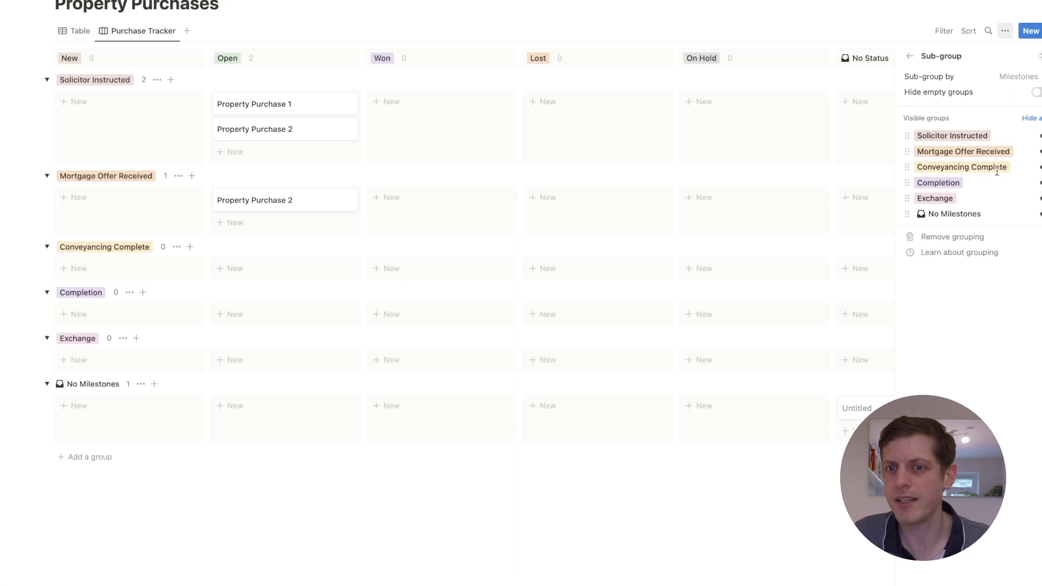
{"action": "left_click_drag", "start_coordinate": [907, 199], "coordinate": [907, 183]}
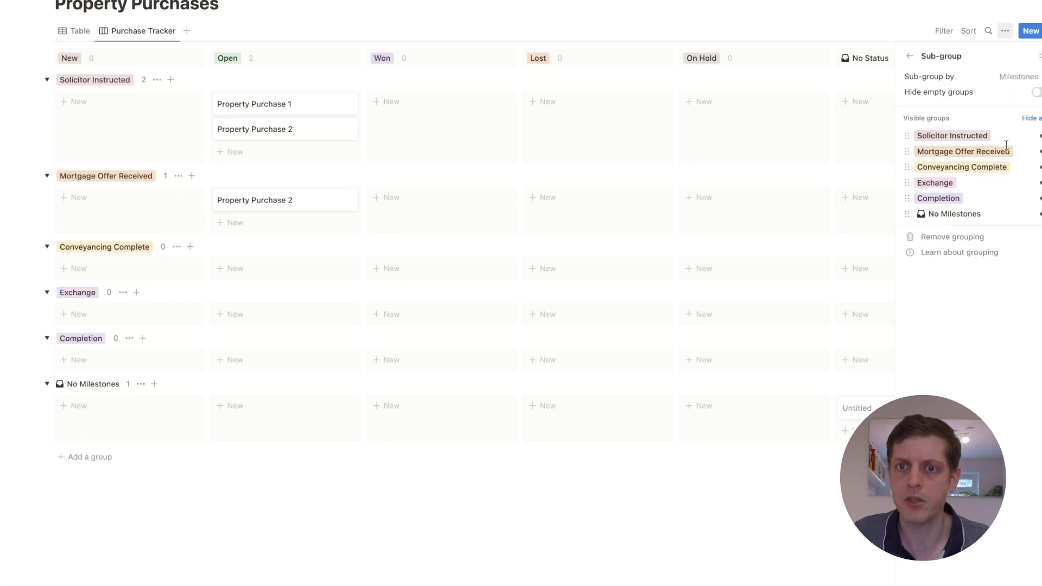
- Create a new template for the Property Purchases database titled "Property Address - 00x"
{"action": "left_click", "coordinate": [484, 199]}
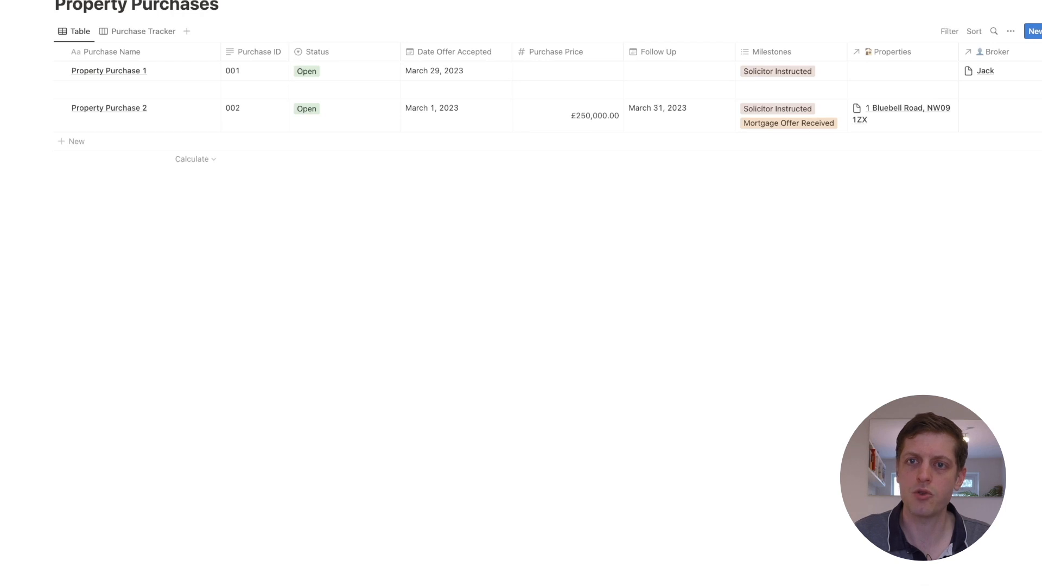
{"action": "left_click", "coordinate": [1040, 32]}
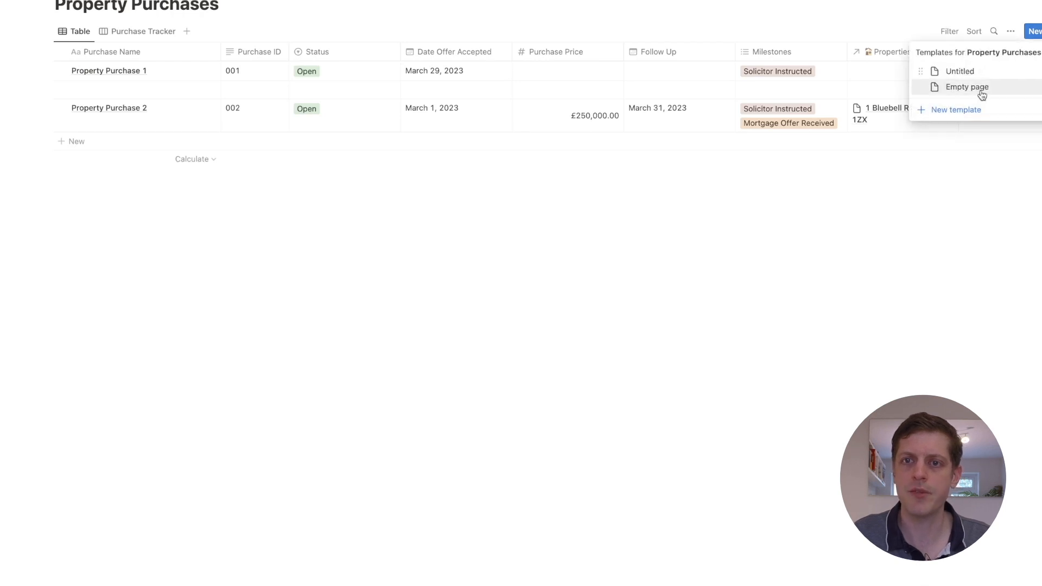
{"action": "left_click", "coordinate": [956, 110]}
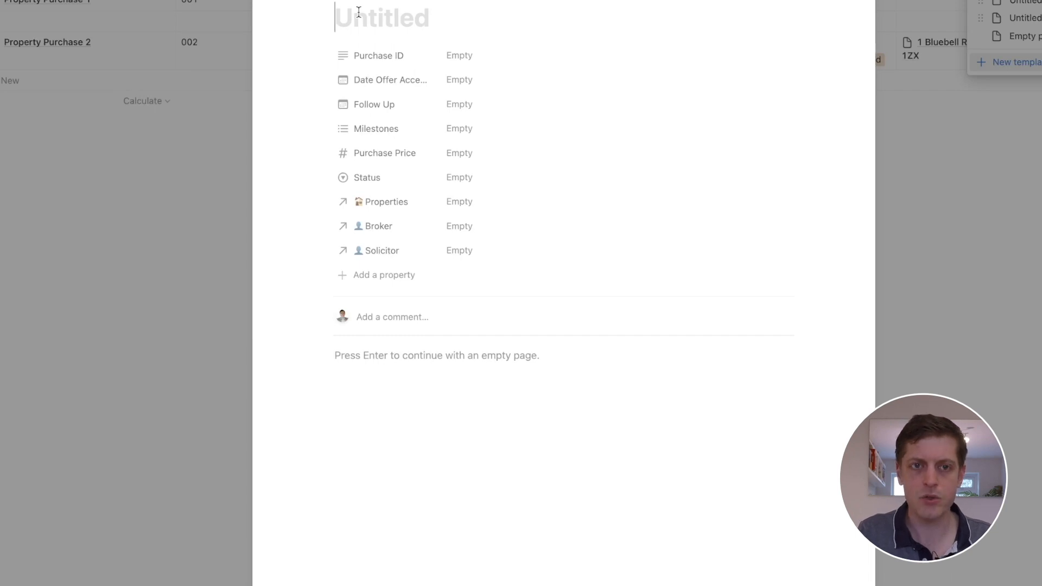
{"action": "type", "text": "Property Address - "}
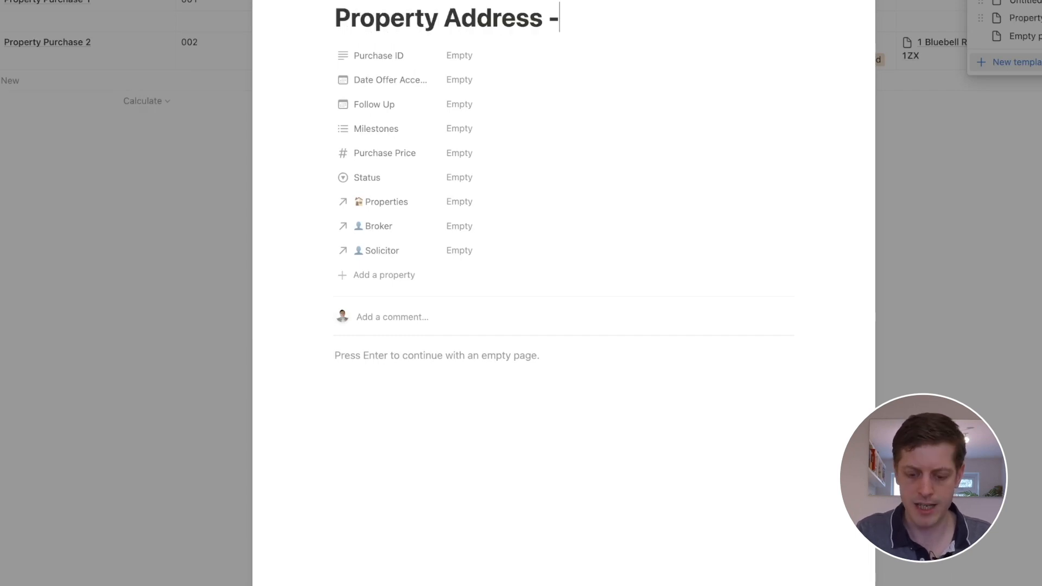
{"action": "type", "text": "00x"}
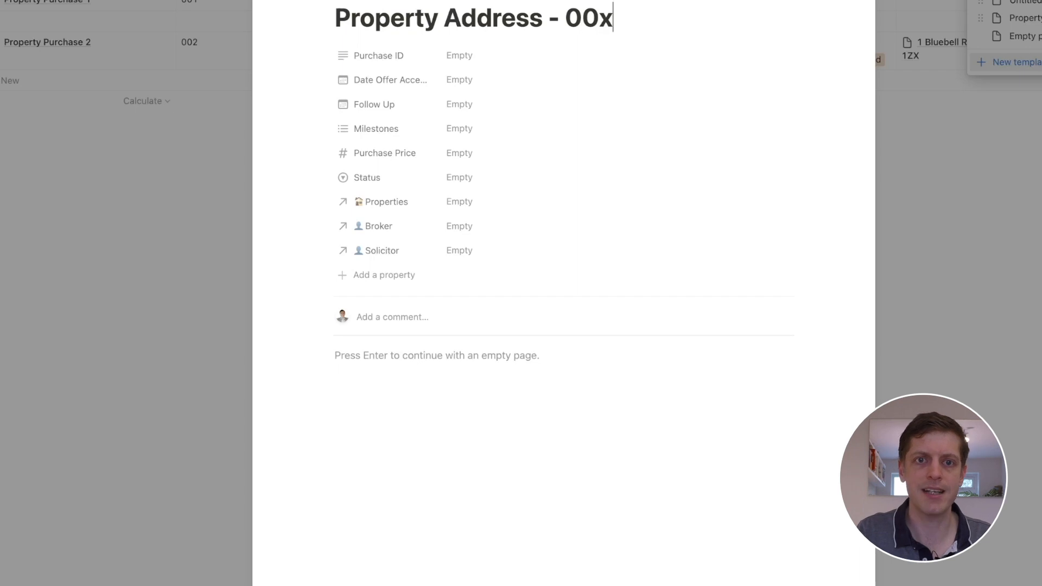
- Set the template's Purchase ID to 0xx and its Status to New
{"action": "left_click", "coordinate": [461, 53]}
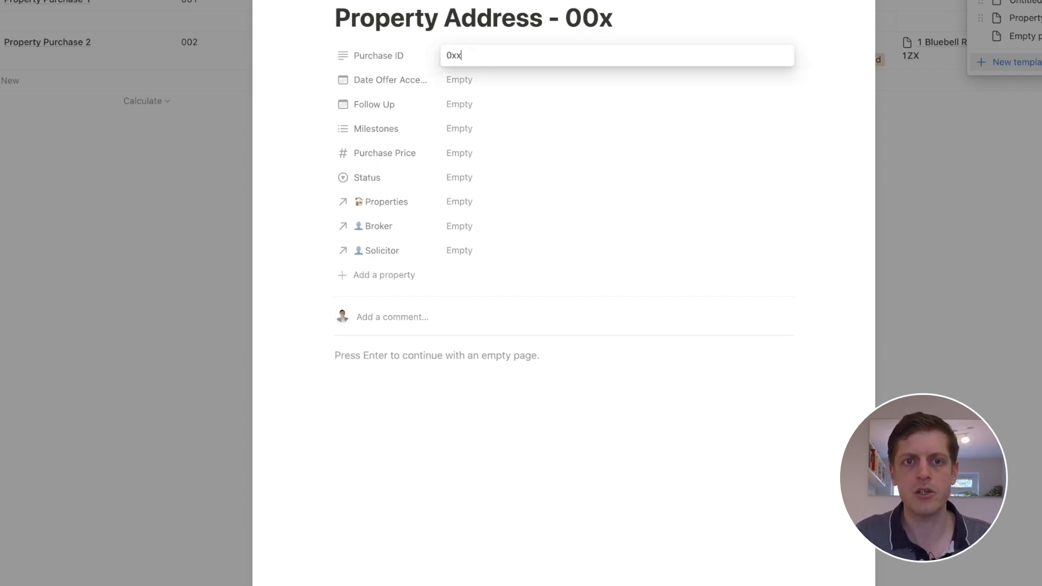
{"action": "left_click", "coordinate": [375, 463]}
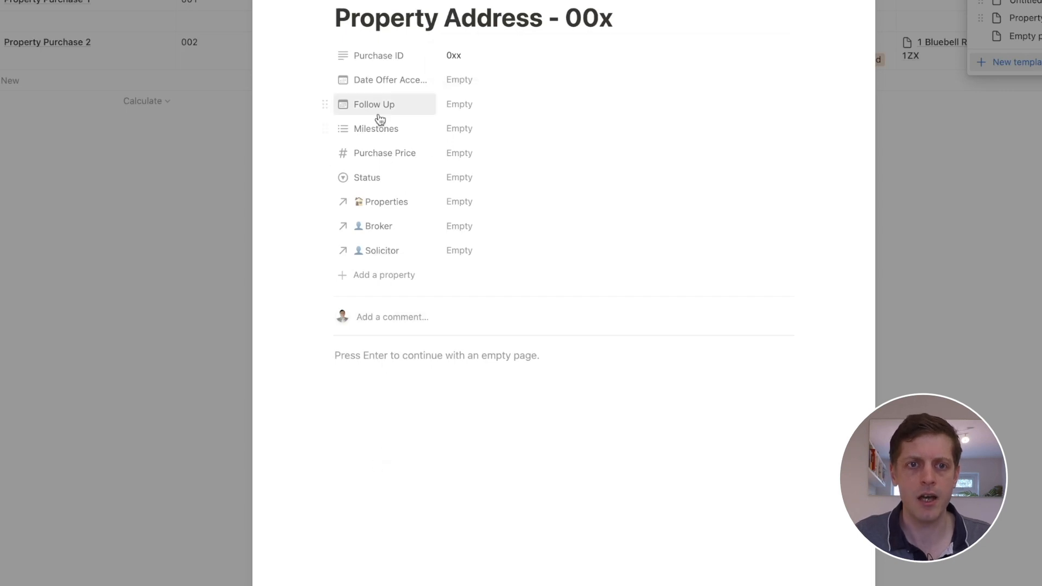
{"action": "left_click", "coordinate": [459, 182]}
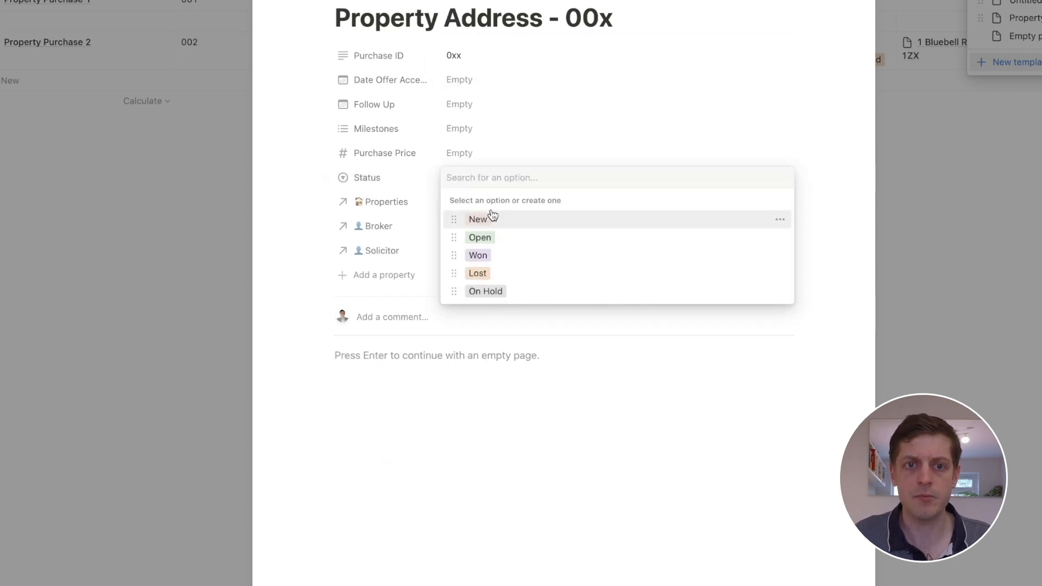
{"action": "left_click", "coordinate": [491, 215]}
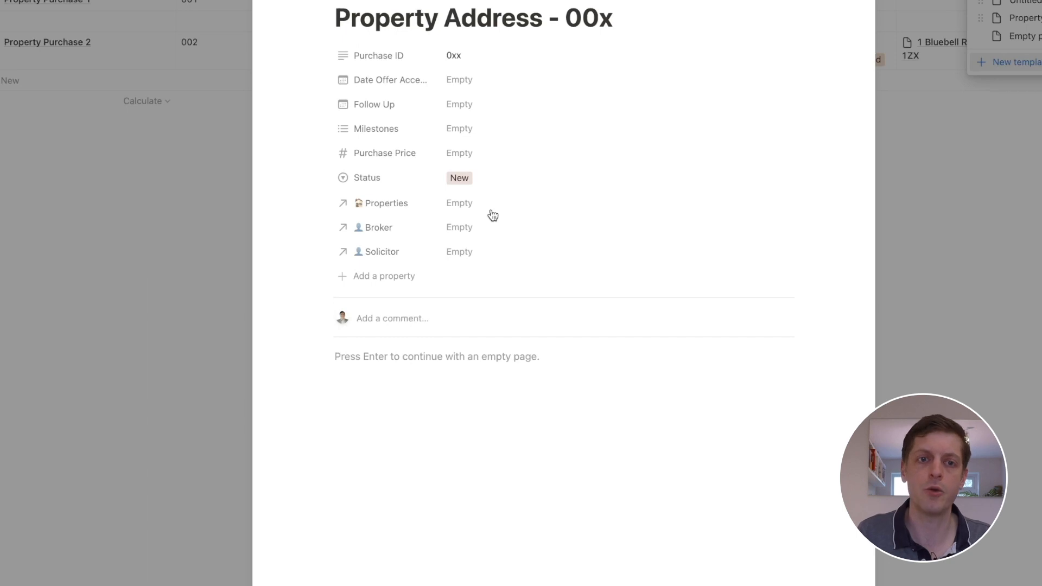
- Add a Heading 3 reading "Legals" to the template's body
{"action": "left_click", "coordinate": [419, 432]}
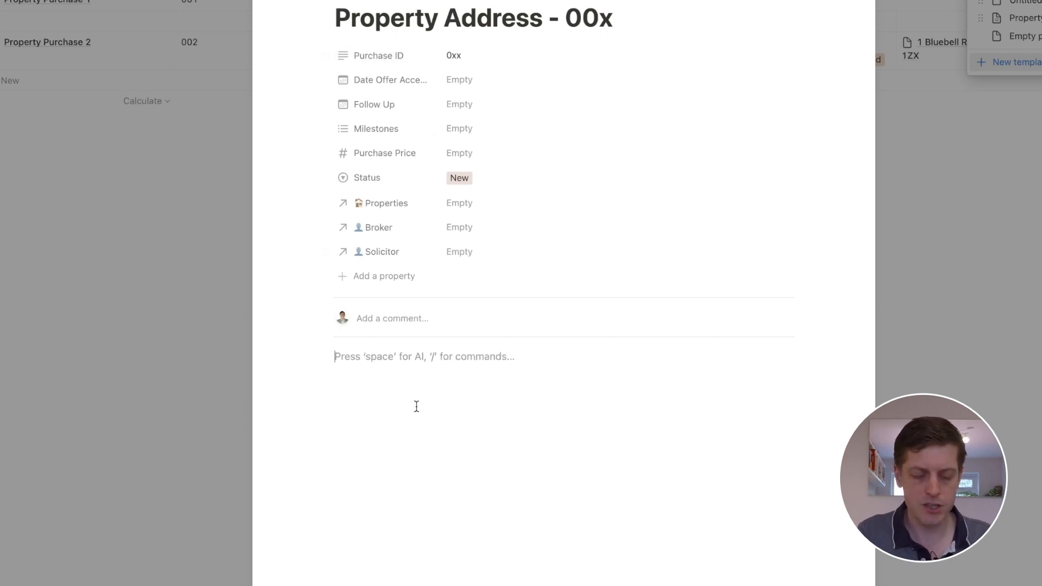
{"action": "type", "text": "### l"}
{"action": "key", "text": "BackSpace"}
{"action": "type", "text": "Legal"}
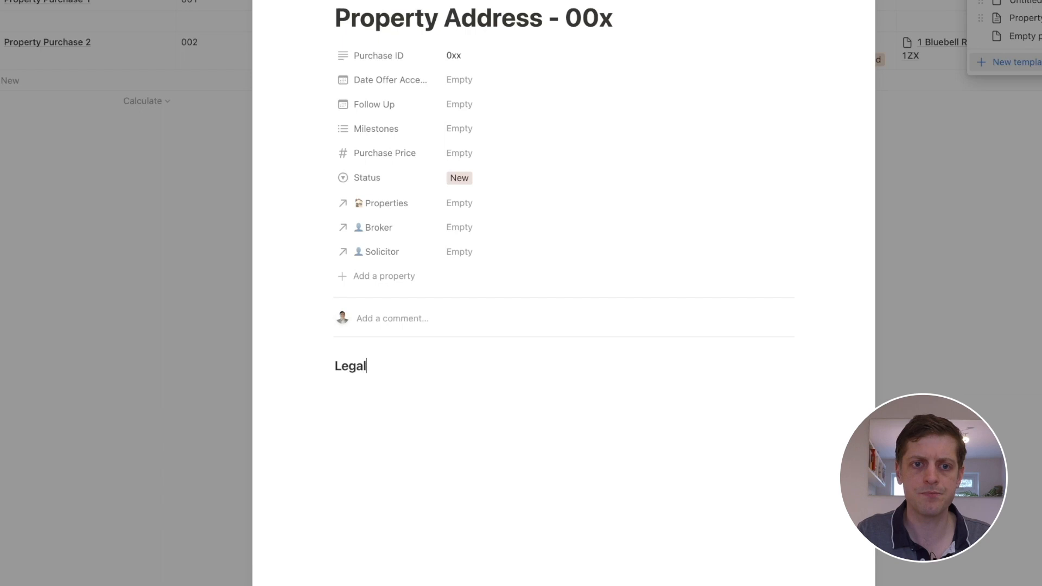
{"action": "type", "text": "s"}
{"action": "key", "text": "Return"}
{"action": "type", "text": "[]"}
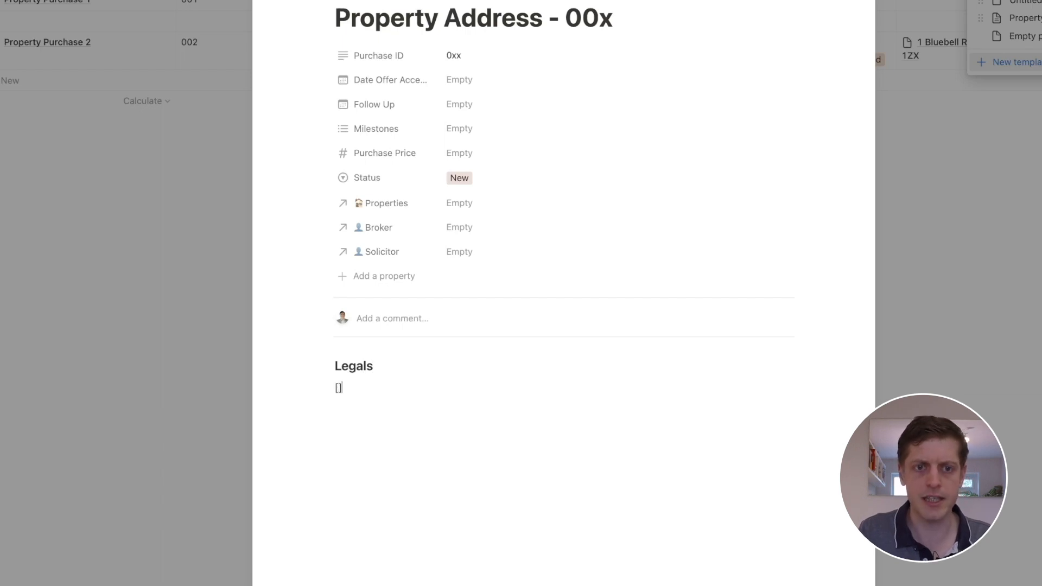
{"action": "key", "text": "BackSpace"}
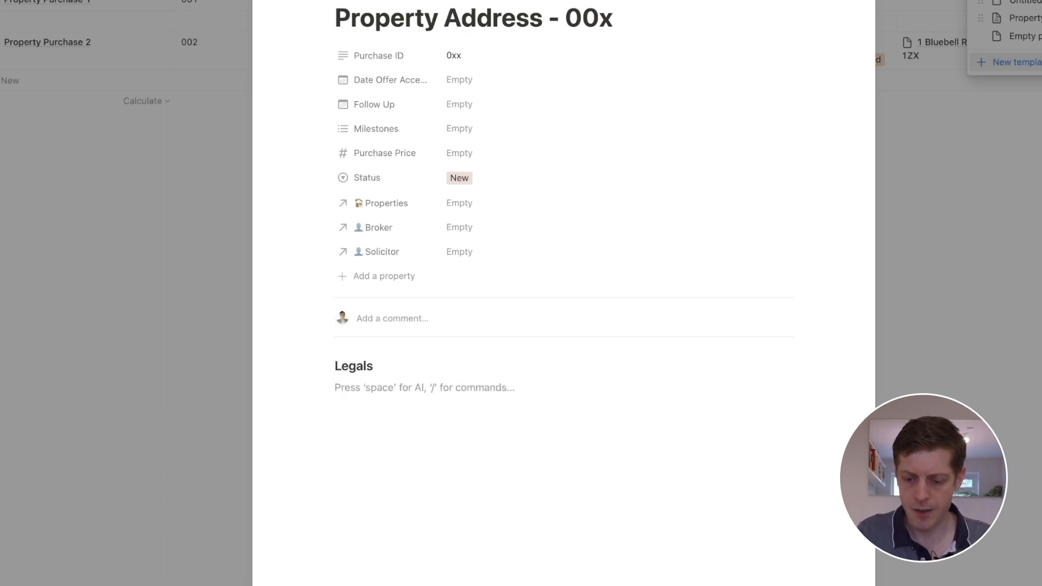
{"action": "type", "text": "["}
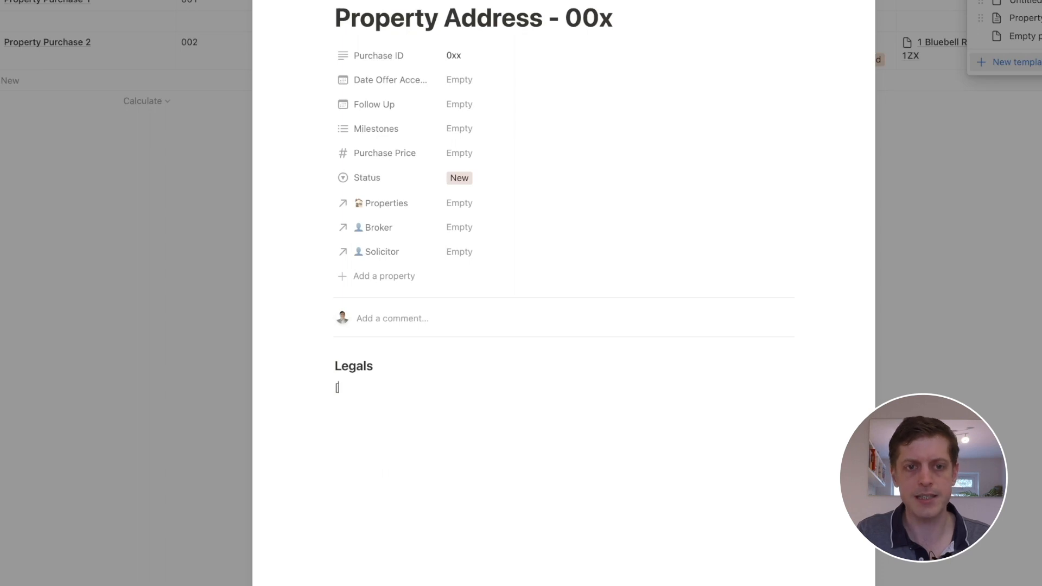
{"action": "type", "text": "]"}
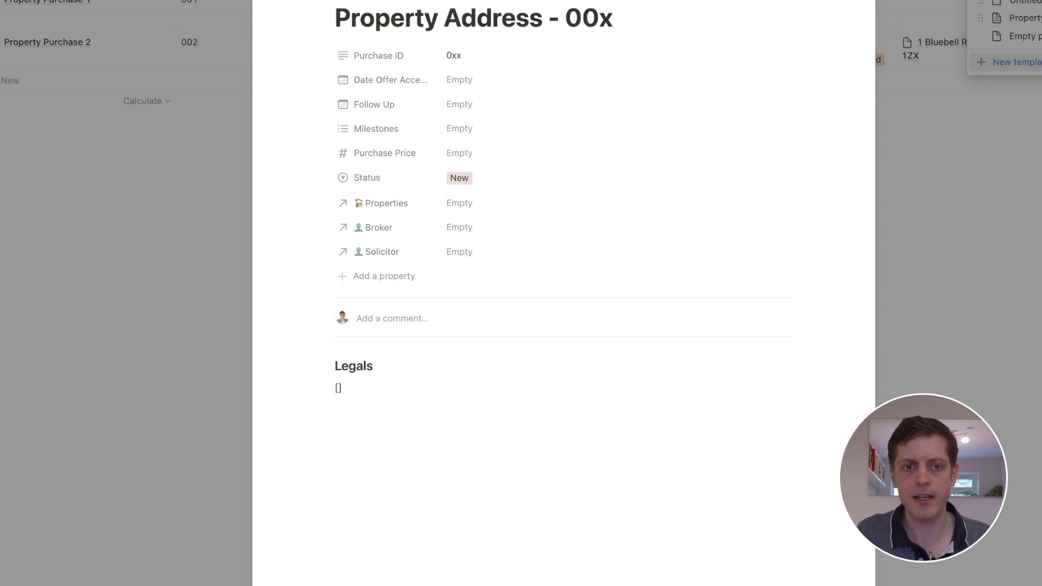
{"action": "key", "text": "BackSpace"}
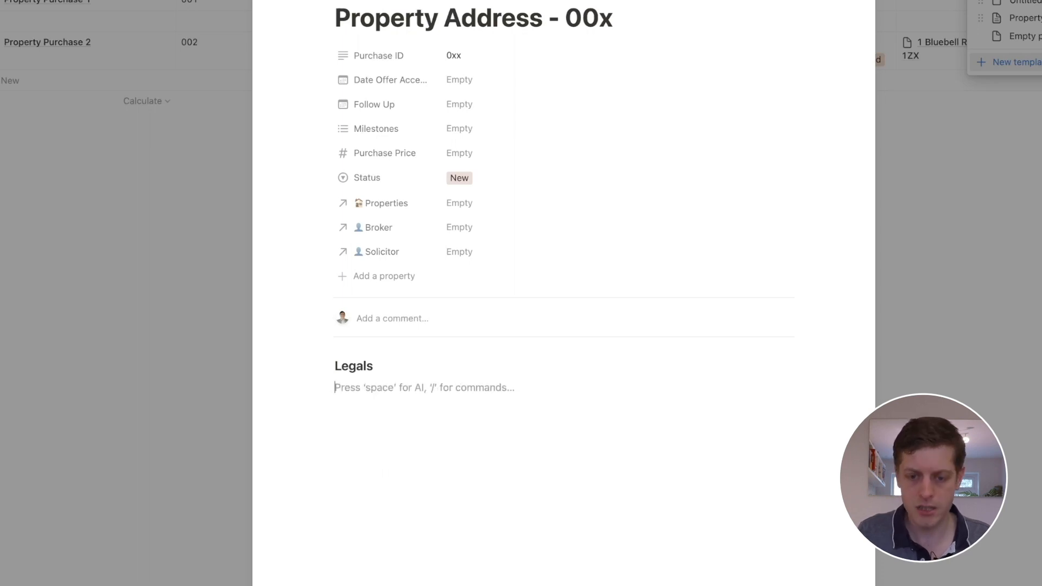
- Start a to-do list under the Legals heading with the first item "Title seen"
{"action": "type", "text": "/"}
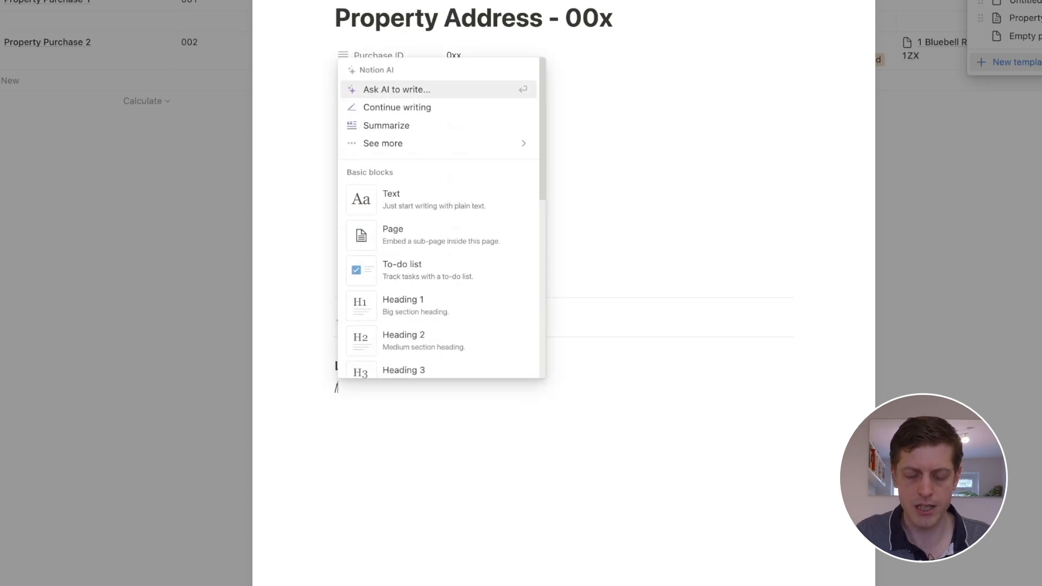
{"action": "type", "text": "to"}
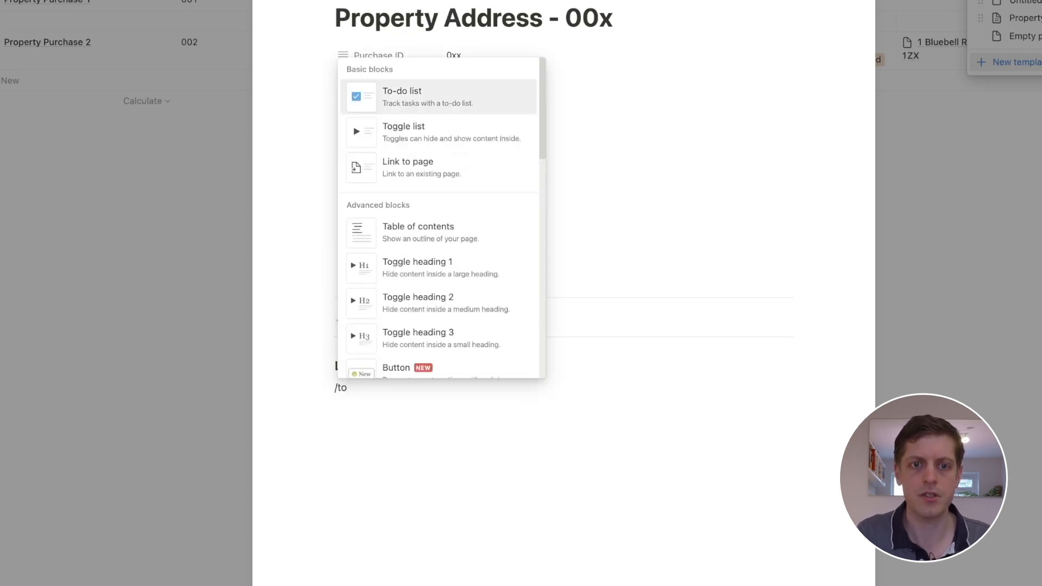
{"action": "key", "text": "Return"}
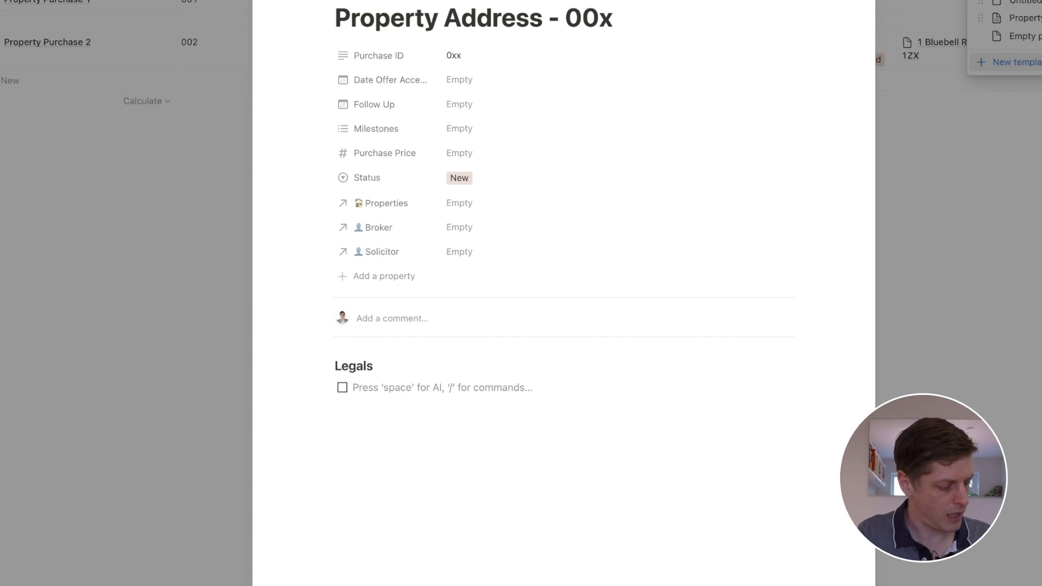
{"action": "type", "text": "Title se"}
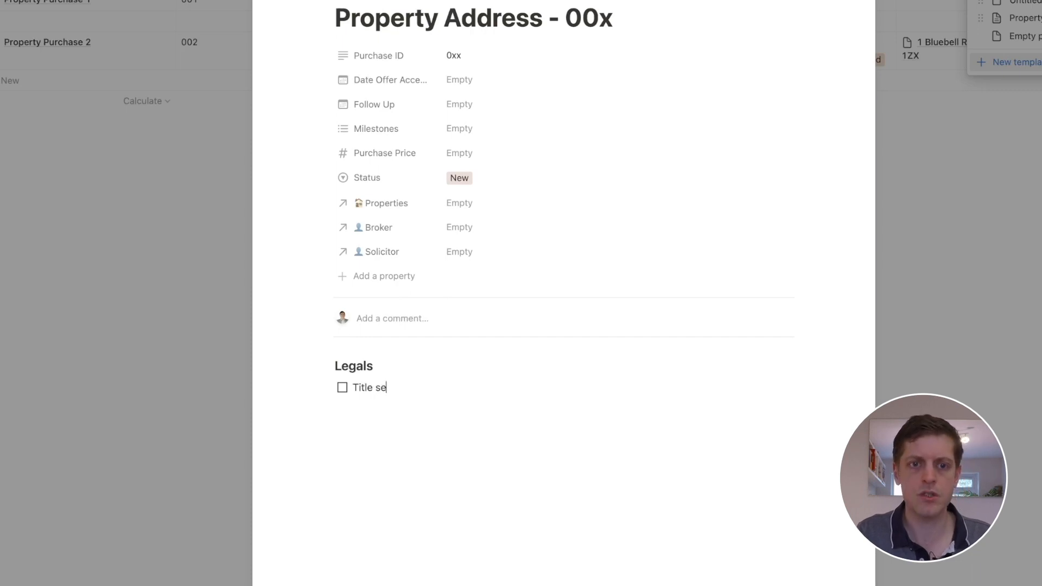
{"action": "type", "text": "en"}
{"action": "key", "text": "Return"}
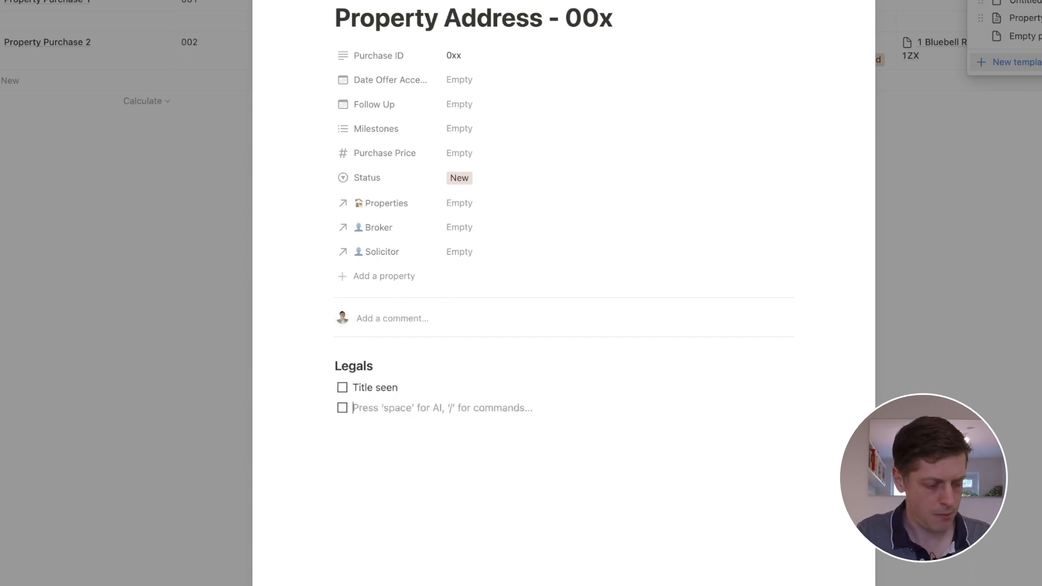
- Add the to-do items "Property Information Form Received" and "..." to the Legals checklist, then end the list with a blank line
{"action": "type", "text": "Property Information Form"}
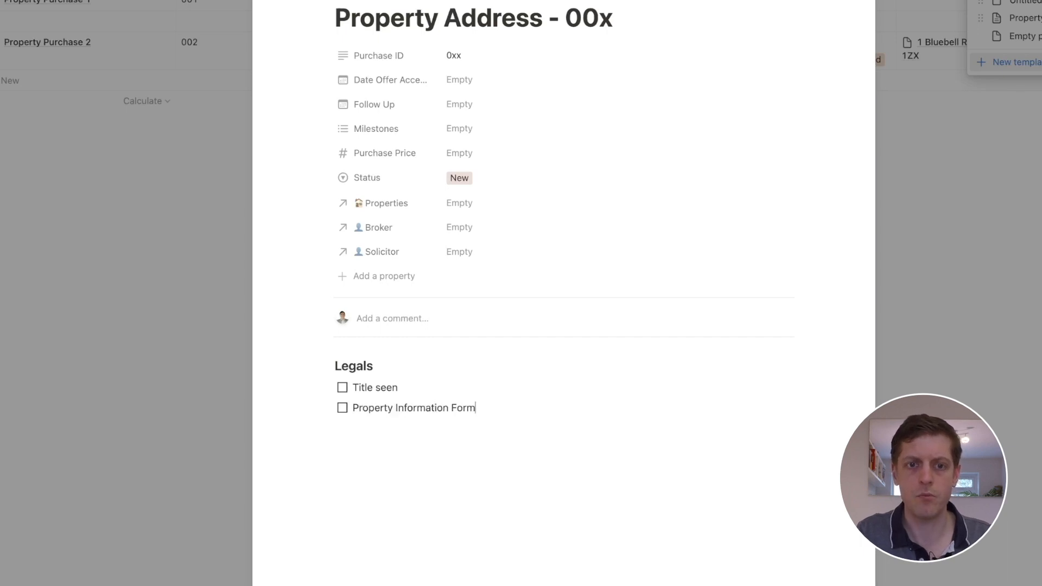
{"action": "type", "text": " Received"}
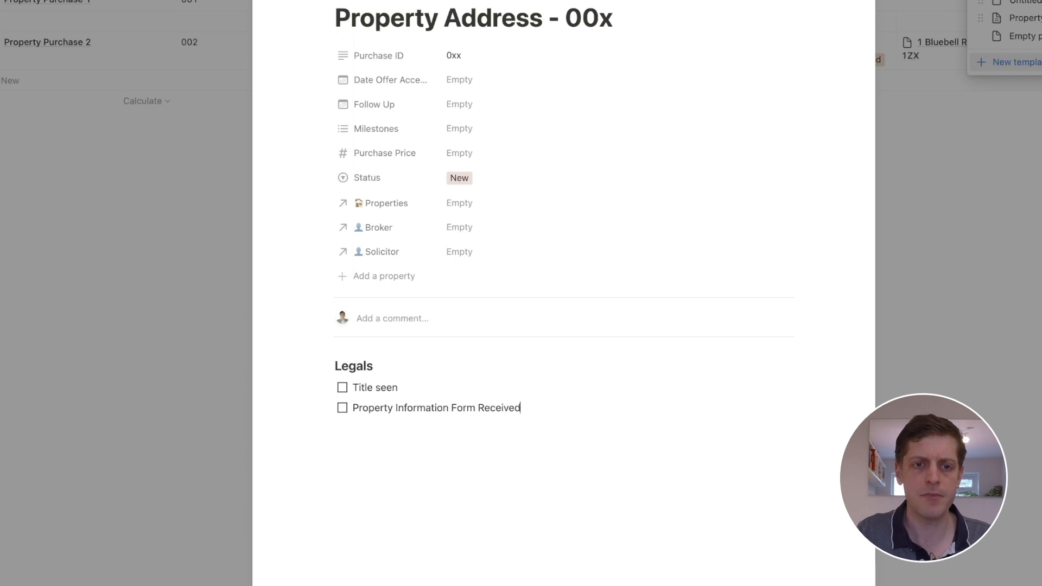
{"action": "key", "text": "Return"}
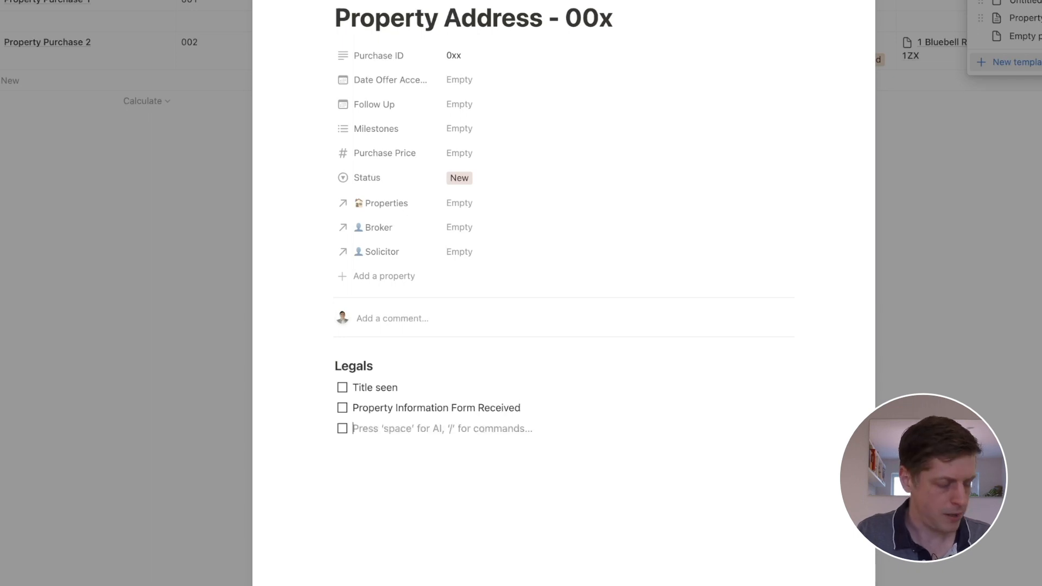
{"action": "type", "text": "..."}
{"action": "key", "text": "Return"}
{"action": "key", "text": "Return"}
{"action": "key", "text": "Return"}
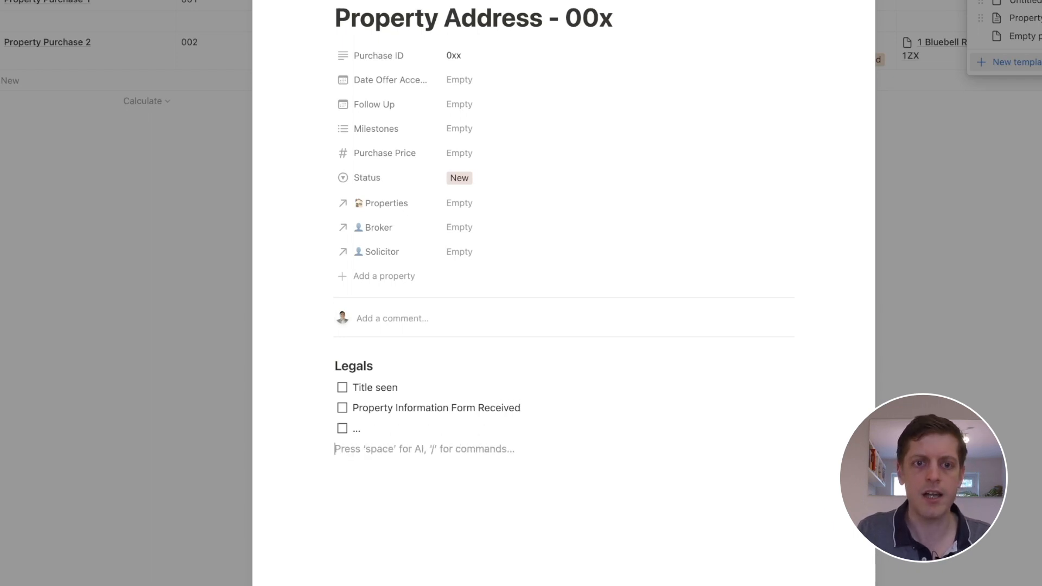
- Add a Heading 3 reading "Finances" below the Legals checklist
{"action": "type", "text": "##"}
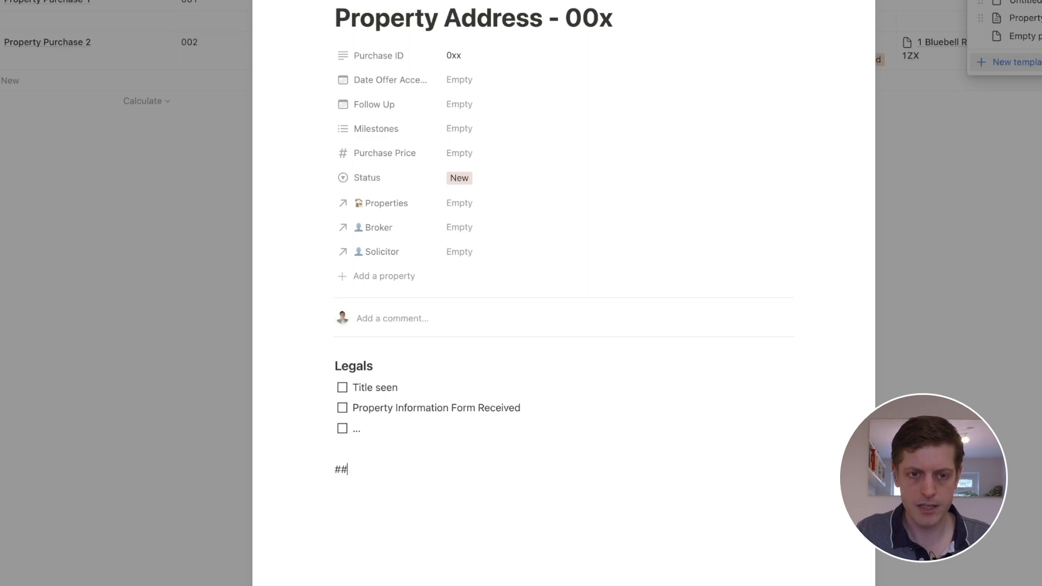
{"action": "type", "text": "# "}
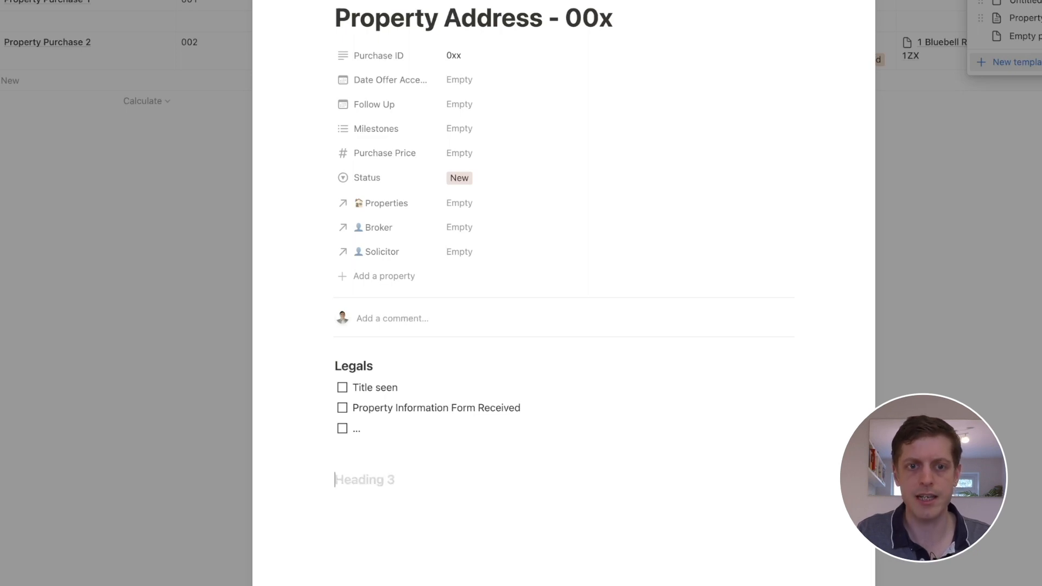
{"action": "type", "text": "Finances"}
{"action": "key", "text": "Return"}
- Insert a toggle list item named "Mortgage Application" under the Finances heading
{"action": "type", "text": ">"}
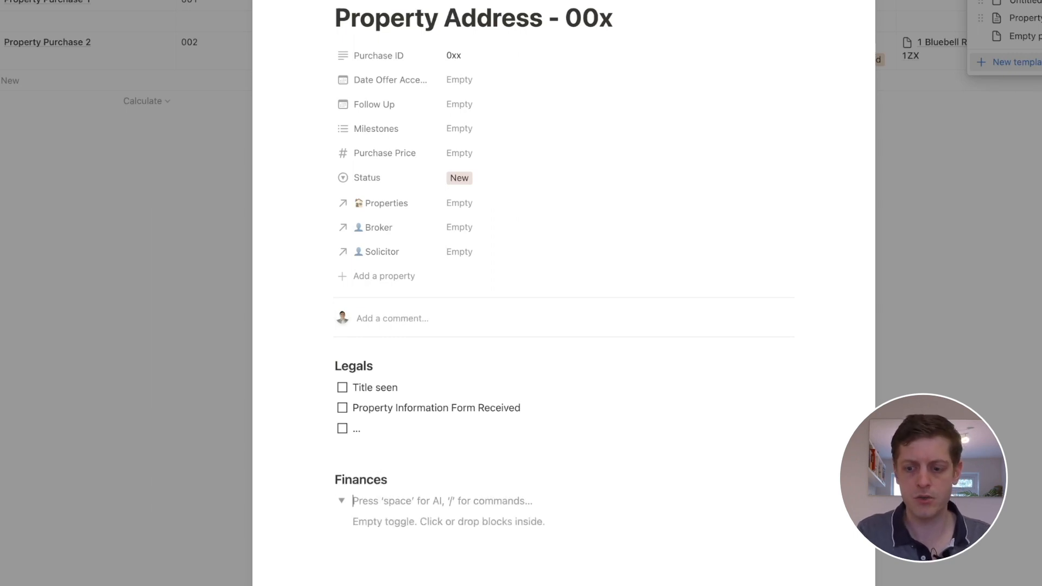
{"action": "key", "text": "BackSpace"}
{"action": "type", "text": "/tog"}
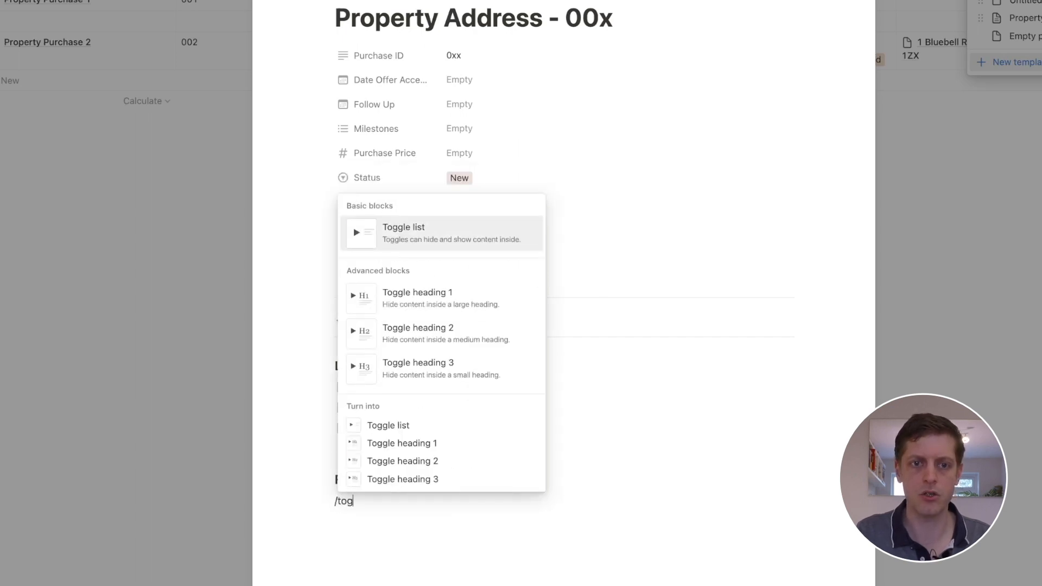
{"action": "key", "text": "Return"}
{"action": "type", "text": "Mortgage Application"}
- Expand the Mortgage Application toggle and add the to-do items "ID sent" and "Bank statements sent" inside it
{"action": "left_click", "coordinate": [341, 501]}
{"action": "left_click", "coordinate": [356, 520]}
{"action": "type", "text": "[]"}
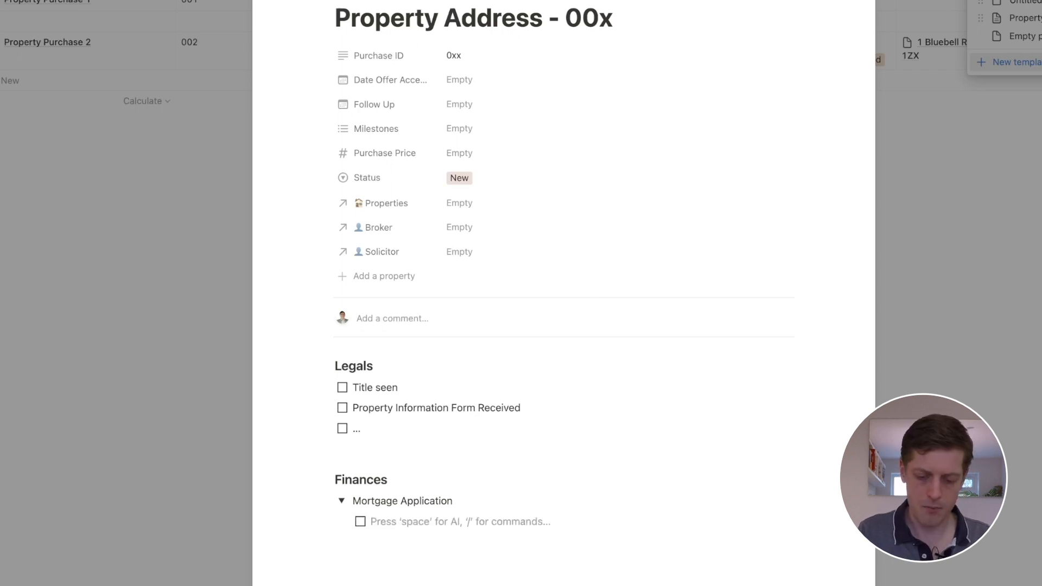
{"action": "type", "text": "ID sent"}
{"action": "key", "text": "Return"}
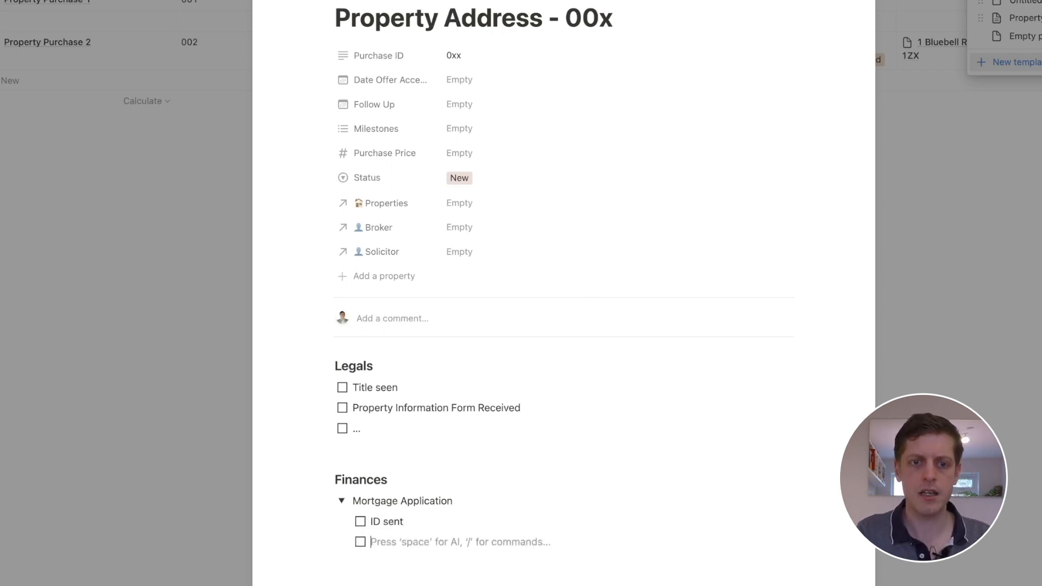
{"action": "type", "text": "Bank"}
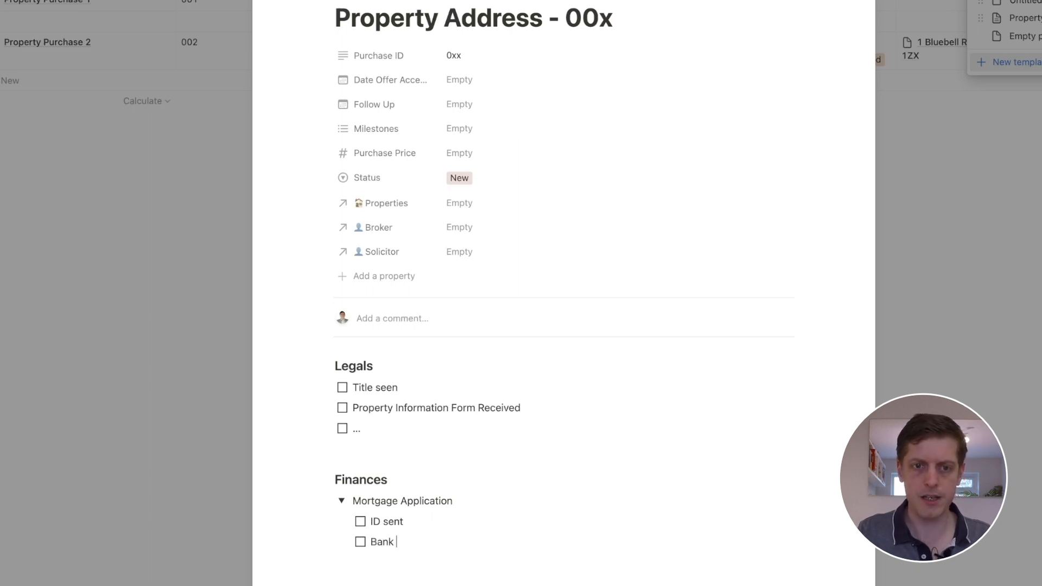
{"action": "type", "text": " statements sent"}
{"action": "key", "text": "Return"}
- Insert an empty toggle below the Mortgage Application toggle and close the template to return to the purchases table
{"action": "key", "text": "BackSpace"}
{"action": "key", "text": "BackSpace"}
{"action": "type", "text": ">"}
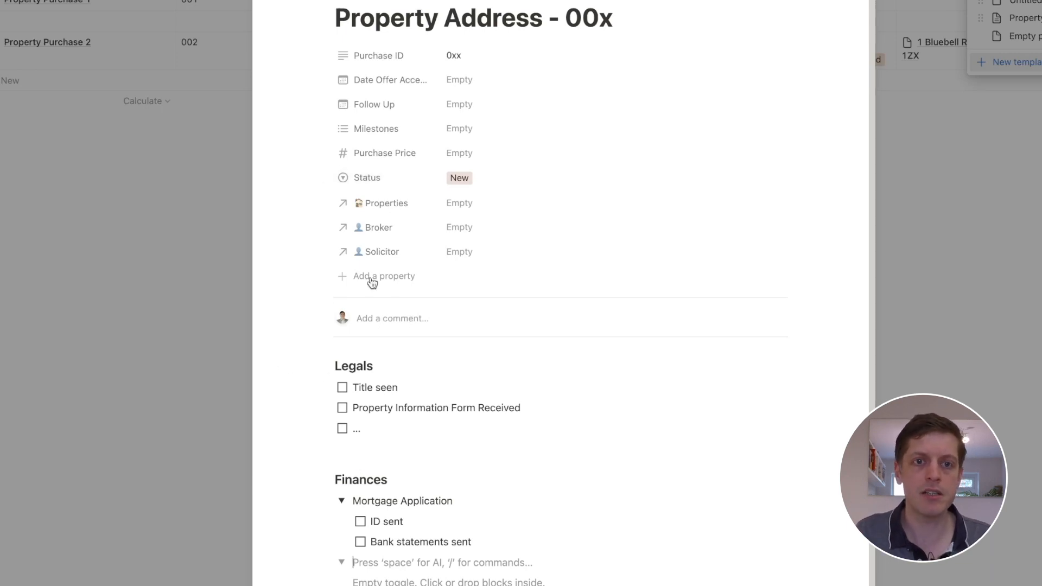
{"action": "left_click", "coordinate": [994, 265]}
{"action": "left_click", "coordinate": [993, 262]}
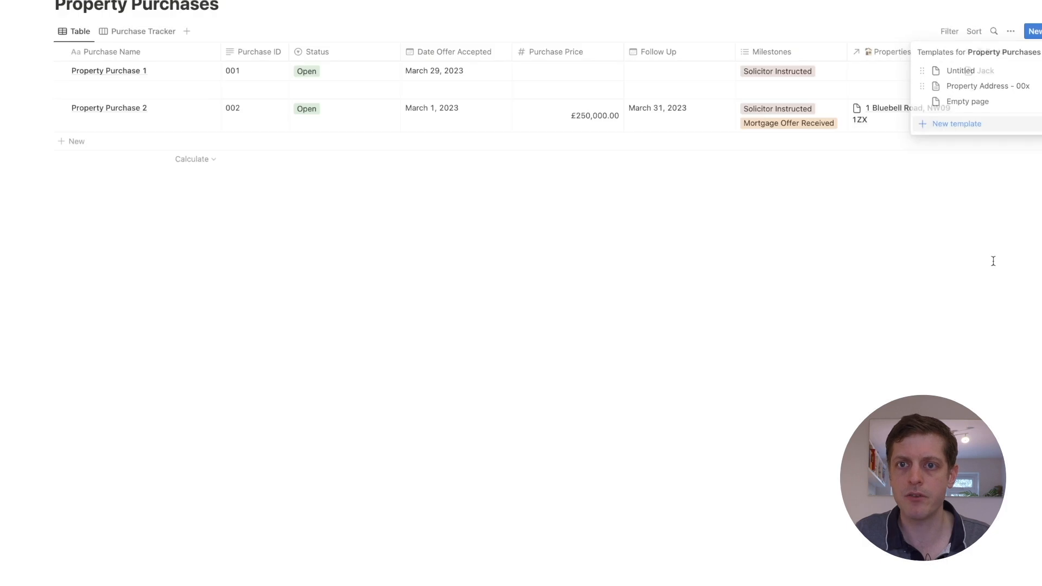
- Add a blank row to the purchases table and create another purchase from the "Property Address - 00x" template
{"action": "left_click", "coordinate": [79, 146]}
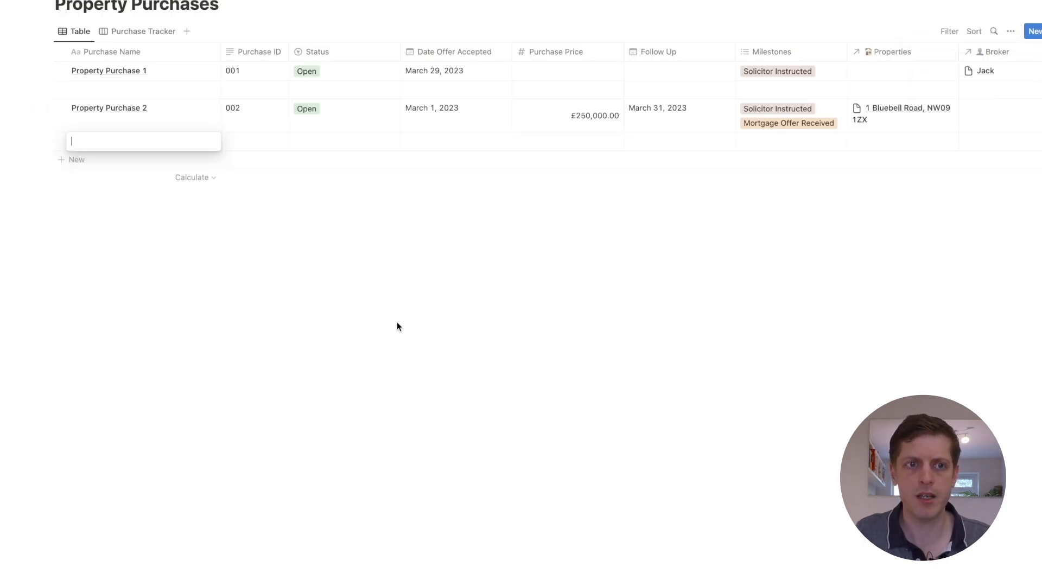
{"action": "key", "text": "Escape"}
{"action": "left_click", "coordinate": [1034, 31]}
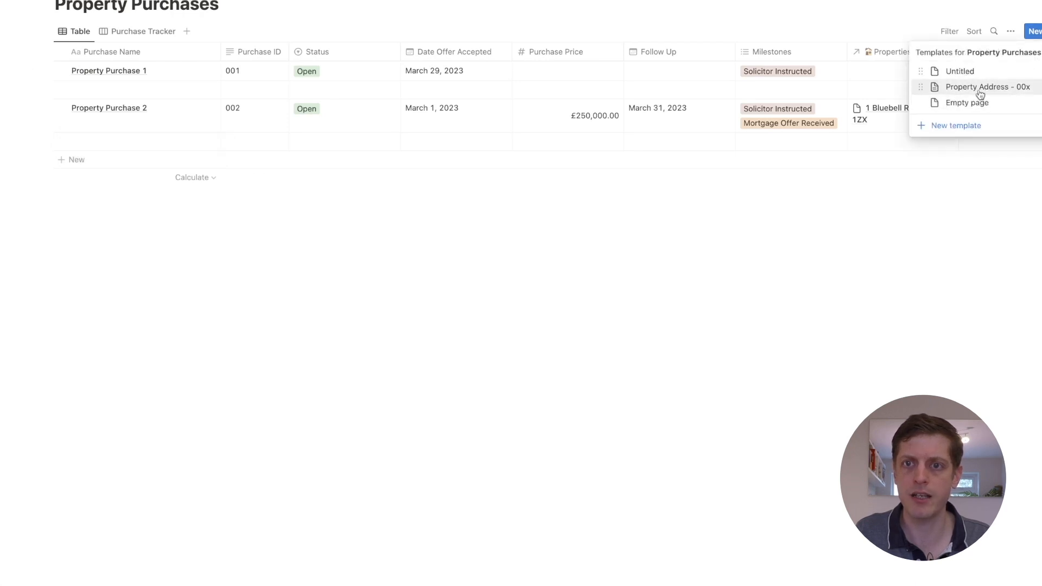
{"action": "left_click", "coordinate": [979, 88]}
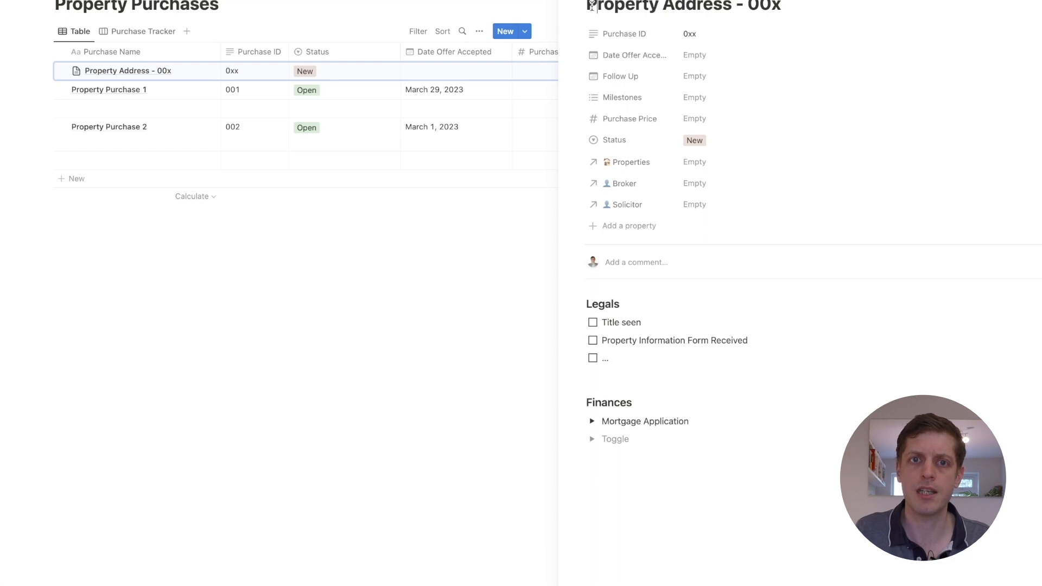
- Rename the purchase created from the template as "Test Property 1 - 003"
{"action": "left_click_drag", "start_coordinate": [587, 6], "coordinate": [731, 6]}
{"action": "type", "text": "gtest"}
{"action": "key", "text": "BackSpace"}
{"action": "key", "text": "BackSpace"}
{"action": "key", "text": "BackSpace"}
{"action": "key", "text": "BackSpace"}
{"action": "key", "text": "BackSpace"}
{"action": "type", "text": "Test Property 1 - 00x"}
{"action": "key", "text": "BackSpace"}
{"action": "type", "text": "3"}
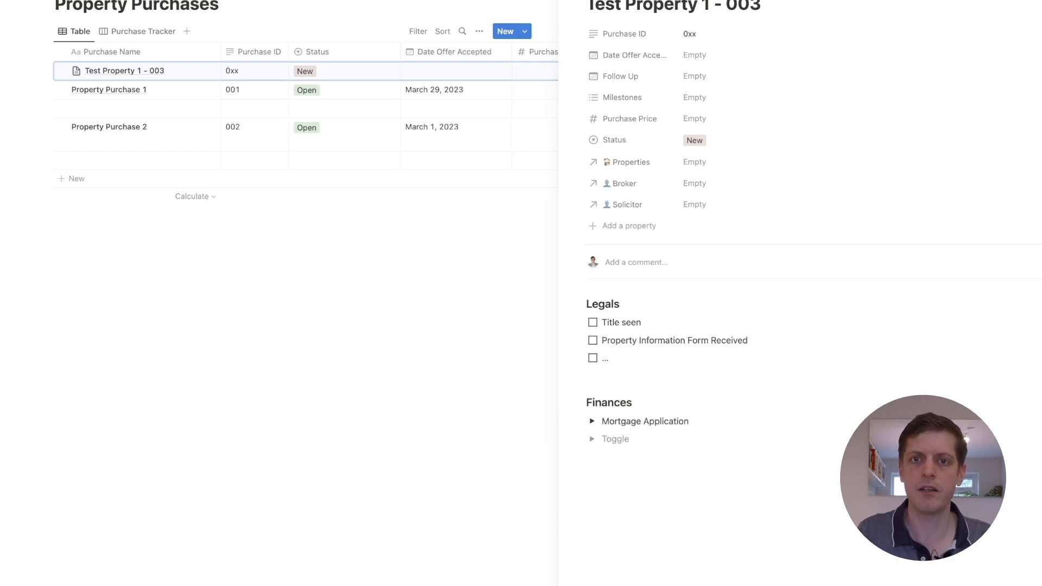
- Set the Purchase ID of Test Property 1 to 003
{"action": "left_click", "coordinate": [697, 34]}
{"action": "key", "text": "BackSpace"}
{"action": "key", "text": "BackSpace"}
{"action": "left_click", "coordinate": [707, 64]}
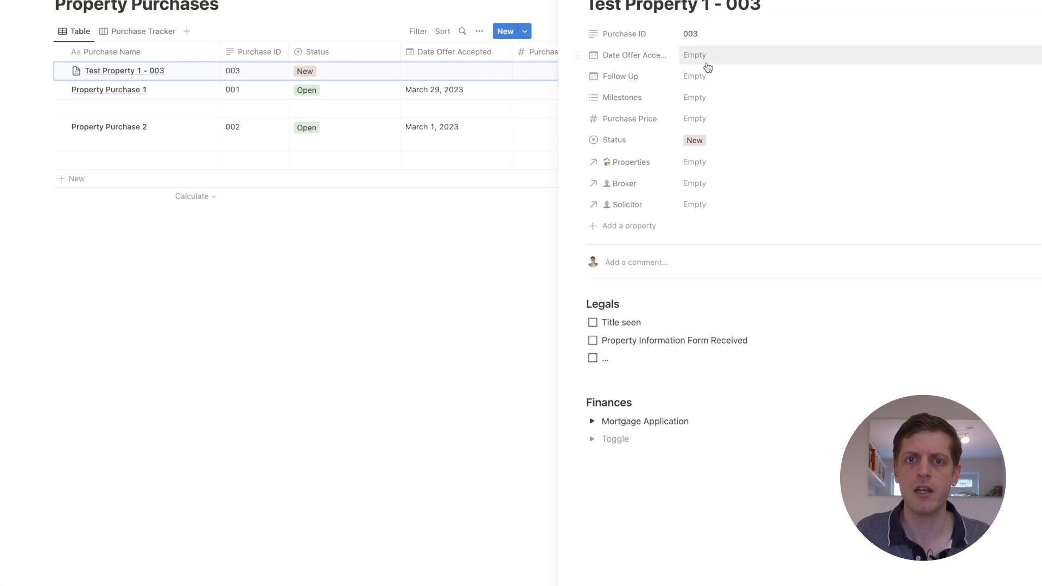
- Set Date Offer Accepted to March 28, 2023 and Follow Up to March 31, 2023 for the test purchase
{"action": "left_click", "coordinate": [706, 60]}
{"action": "left_click", "coordinate": [717, 207]}
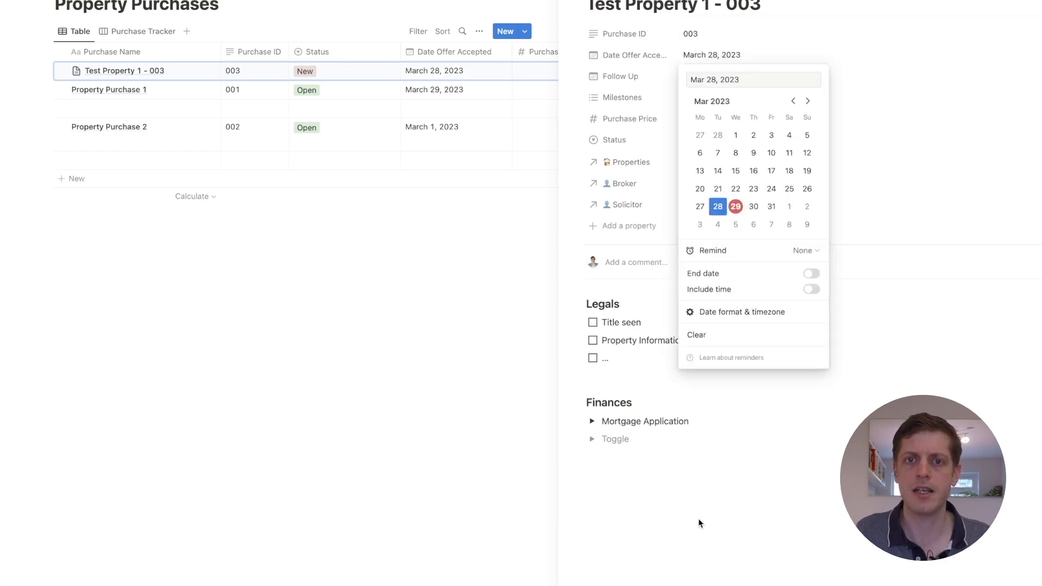
{"action": "left_click", "coordinate": [698, 521]}
{"action": "left_click", "coordinate": [698, 76]}
{"action": "left_click", "coordinate": [771, 227]}
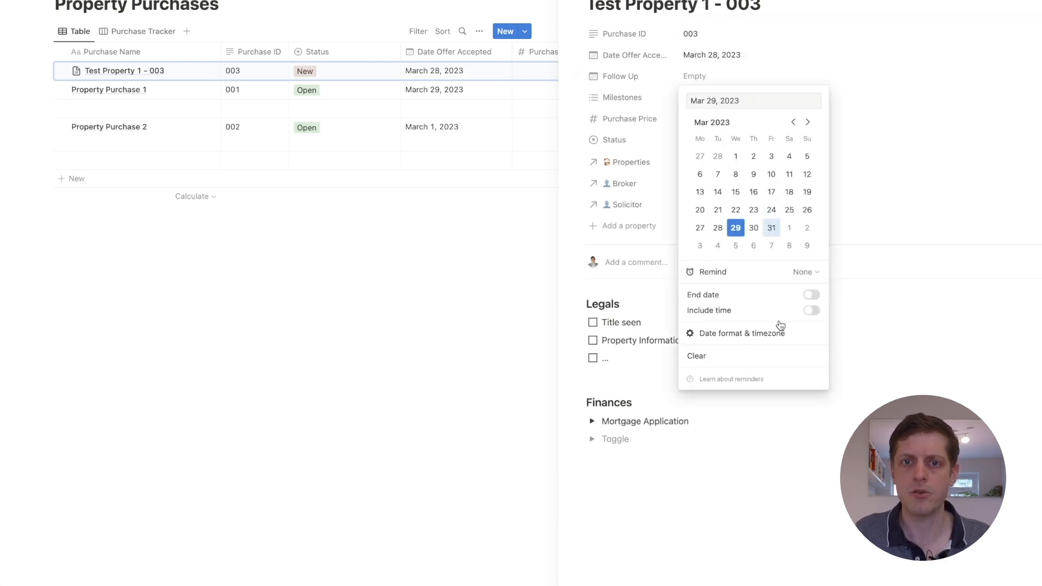
{"action": "left_click", "coordinate": [725, 499]}
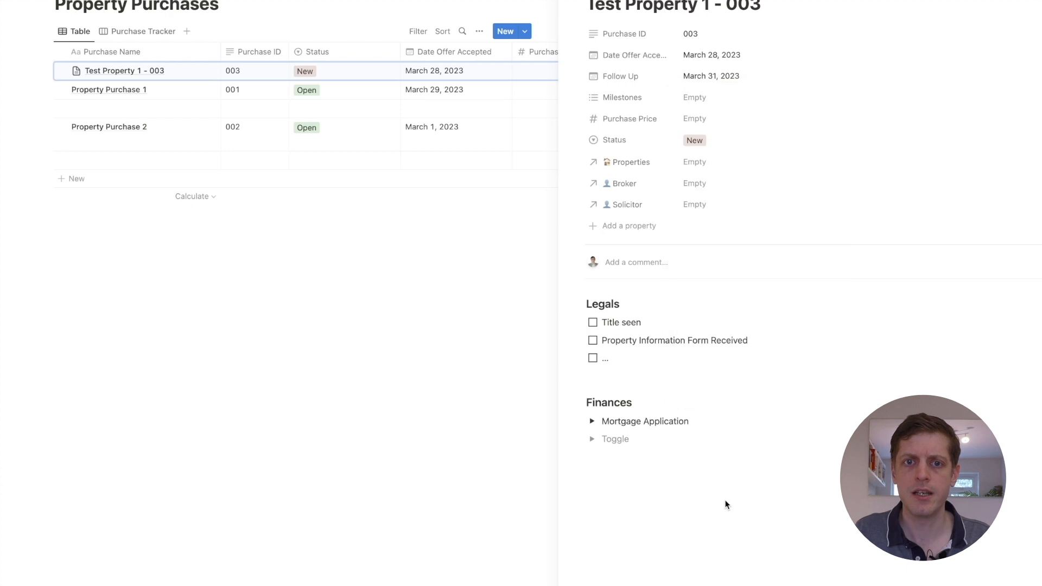
- Tick off "Title seen" and "Property Information Form Received" under Legals, and expand the Mortgage Application toggle
{"action": "left_click", "coordinate": [593, 324]}
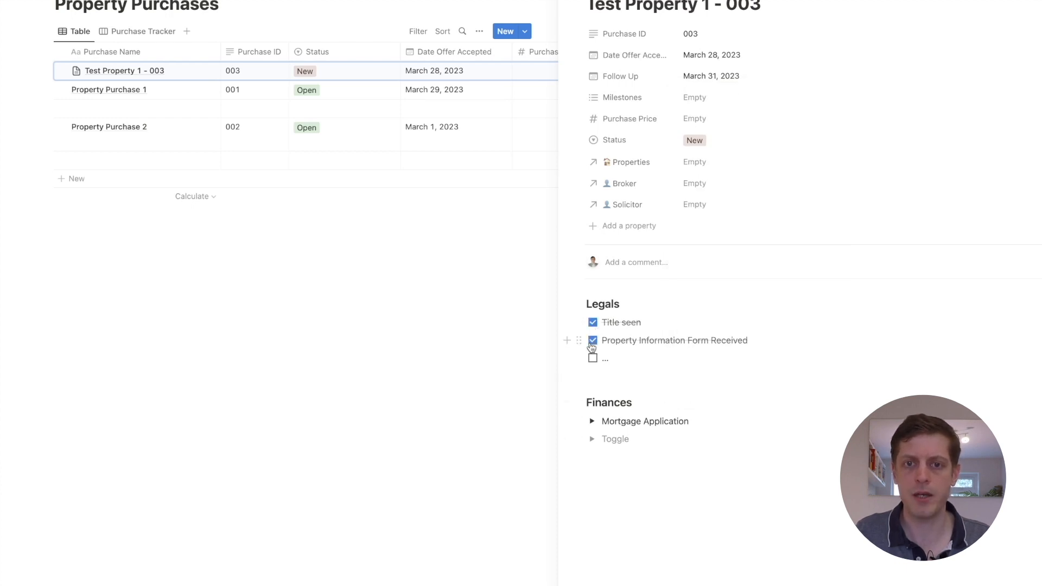
{"action": "left_click", "coordinate": [591, 422]}
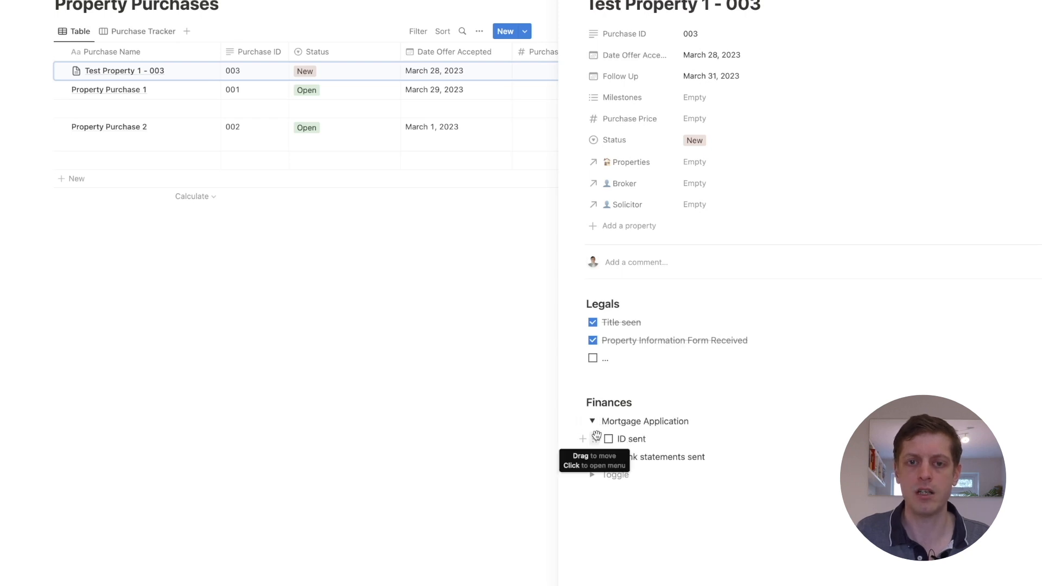
- Change the test purchase's Status to Open and close its page to return to the table
{"action": "left_click", "coordinate": [693, 142]}
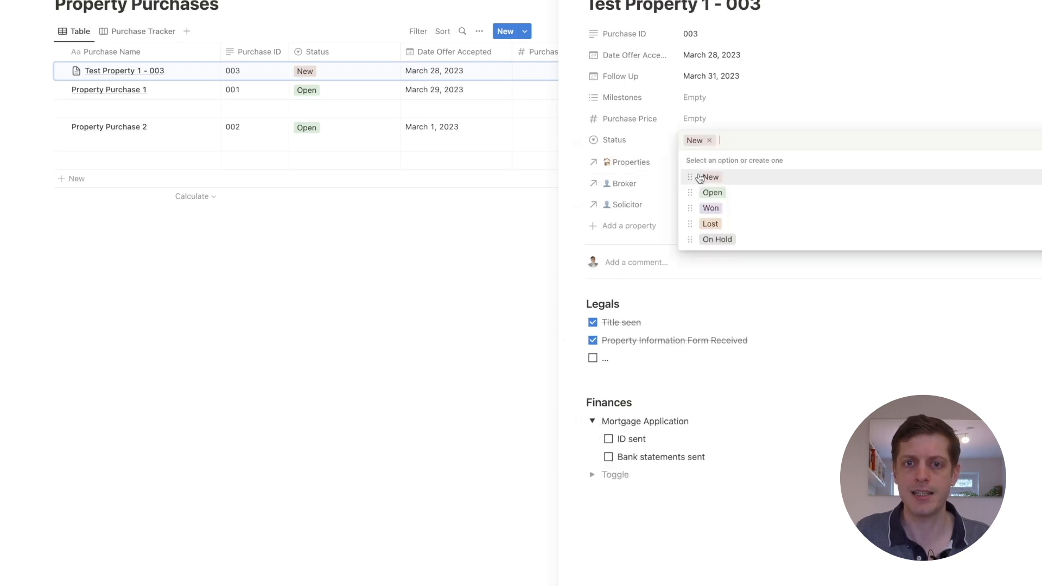
{"action": "left_click", "coordinate": [705, 195]}
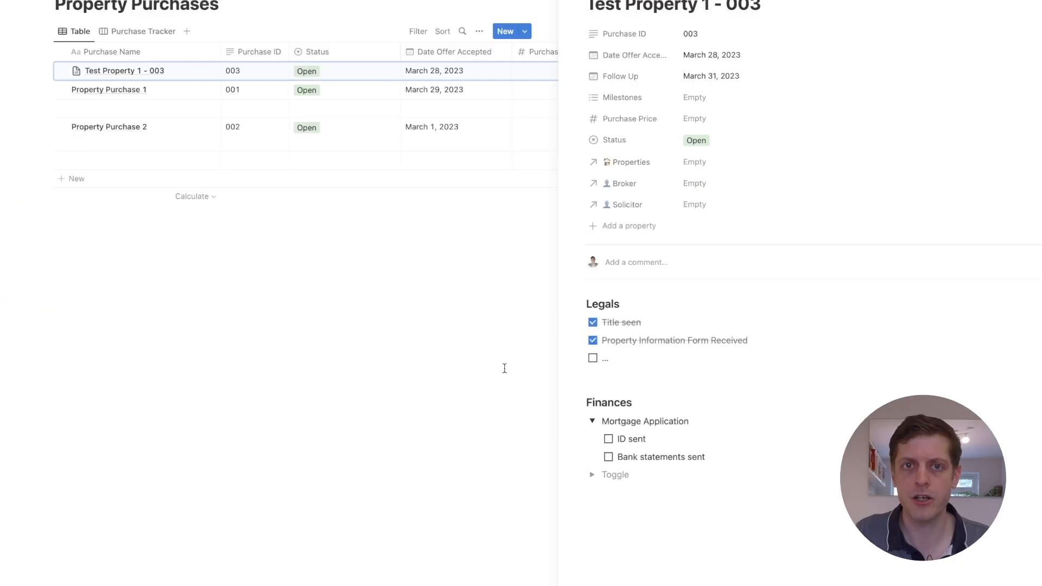
{"action": "left_click", "coordinate": [504, 369]}
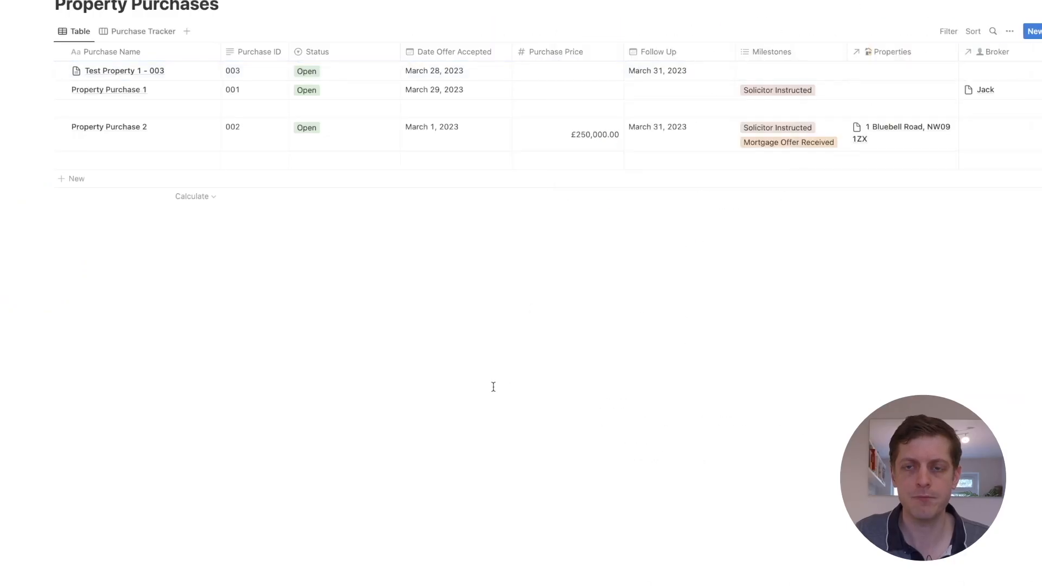
- Set the "Property Address - 00x" template as the default for all views in Property Purchases
{"action": "left_click", "coordinate": [1041, 31]}
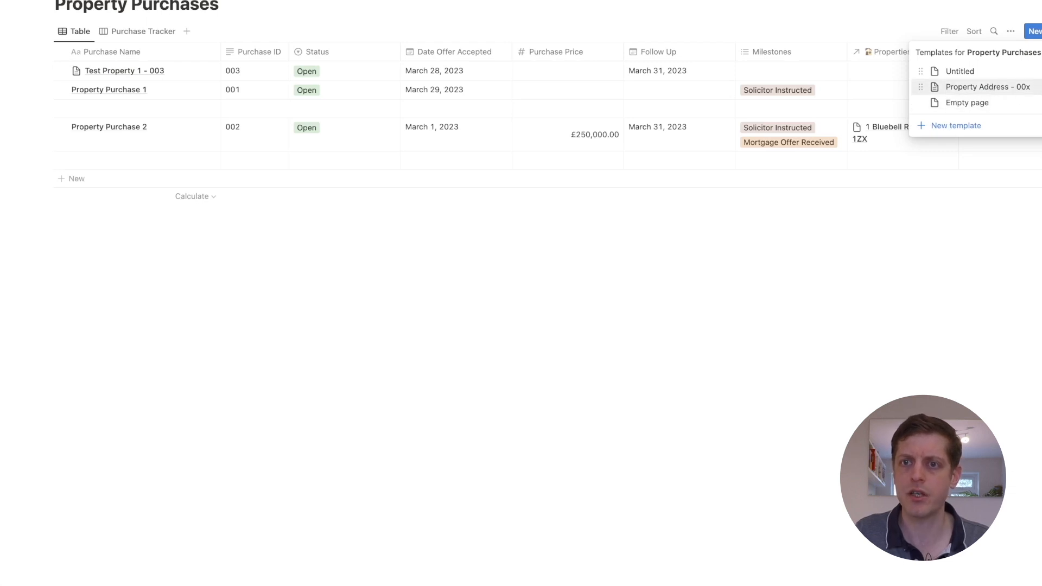
{"action": "left_click", "coordinate": [1031, 87]}
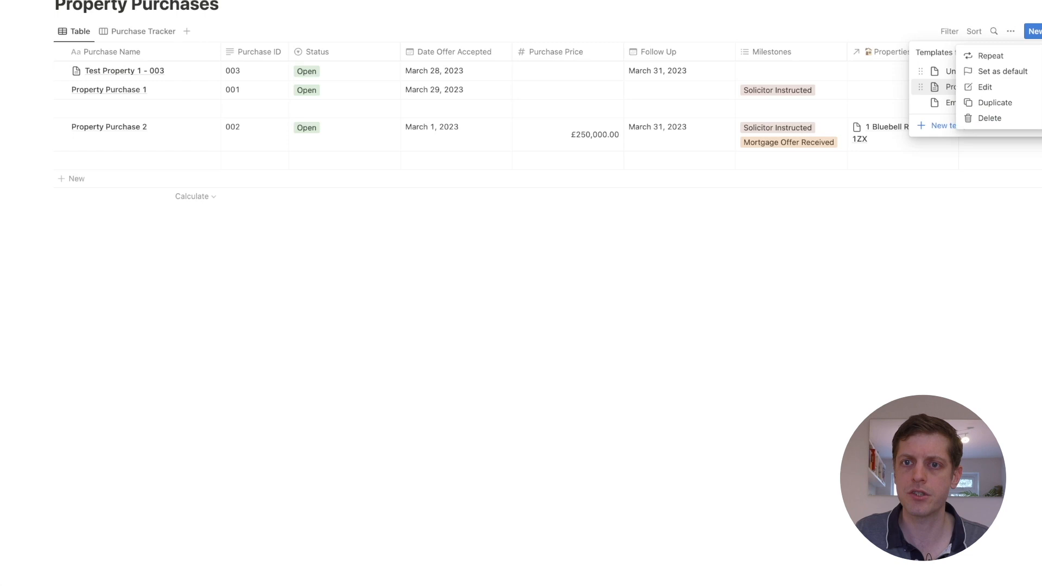
{"action": "left_click", "coordinate": [1001, 77]}
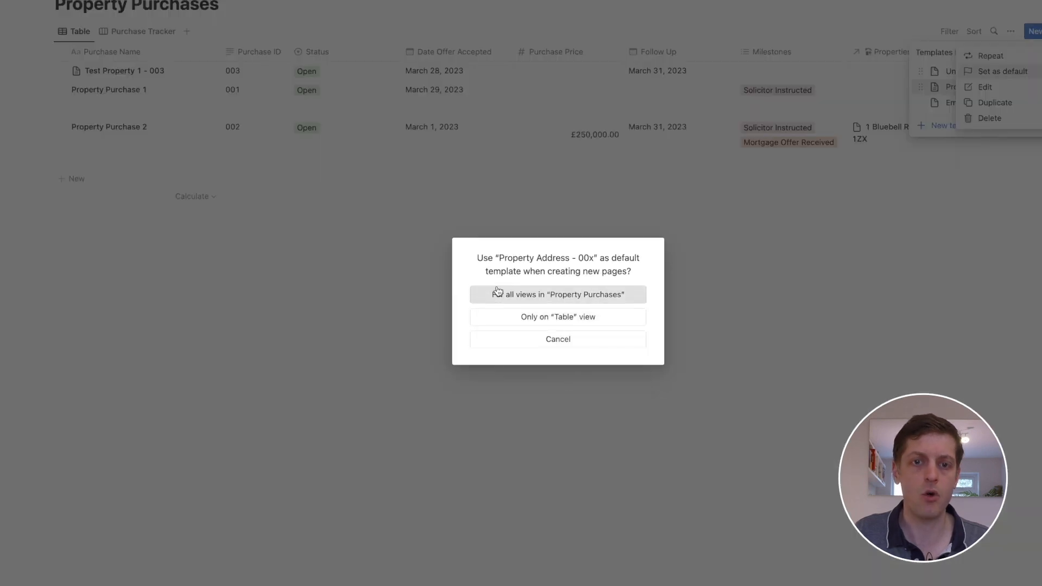
{"action": "left_click", "coordinate": [600, 296]}
{"action": "left_click", "coordinate": [228, 235]}
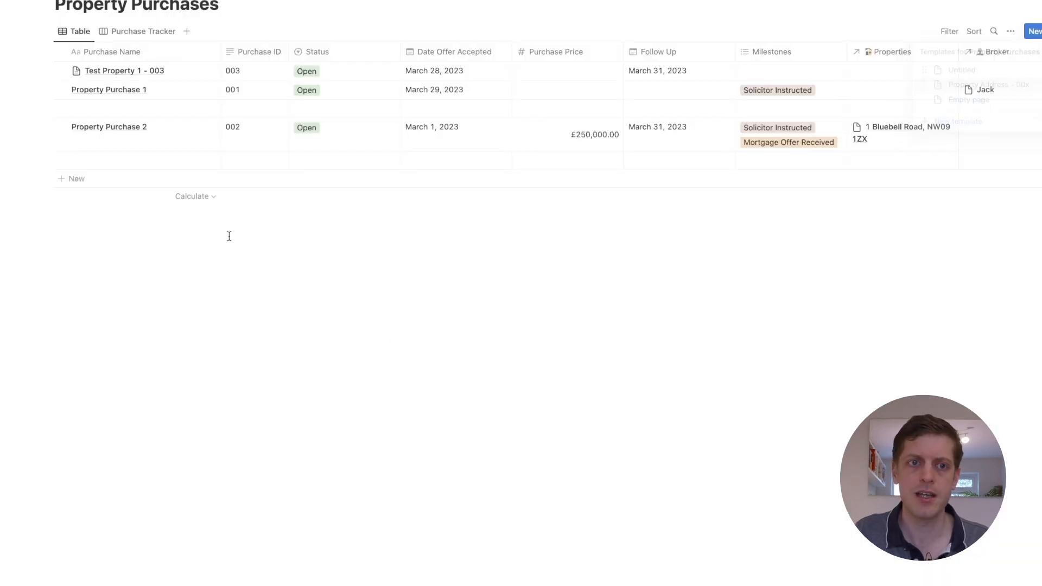
- Add a new table row using the default template, and open its page to check the prefilled content before closing it
{"action": "left_click", "coordinate": [91, 182]}
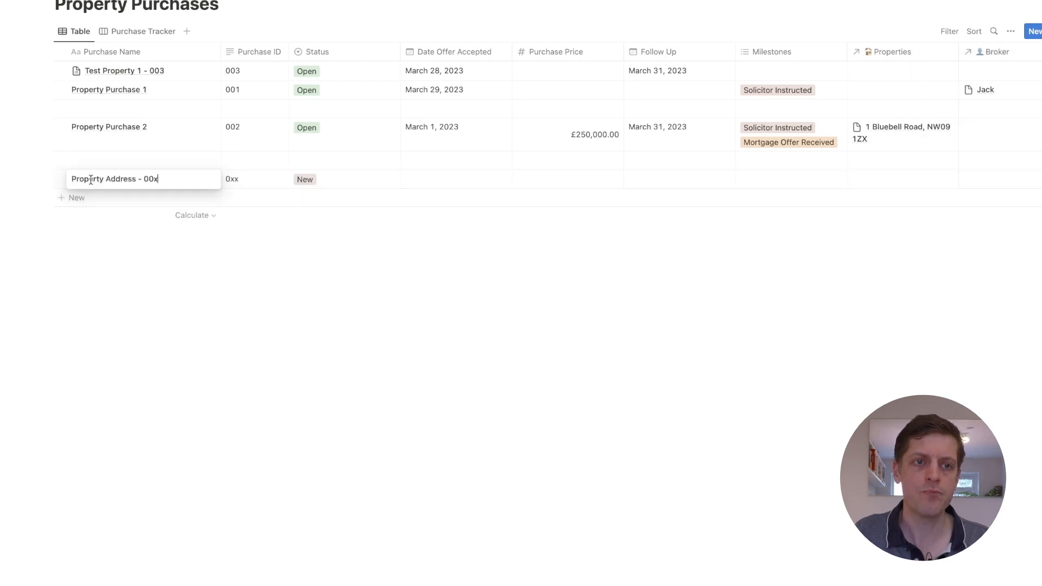
{"action": "key", "text": "Escape"}
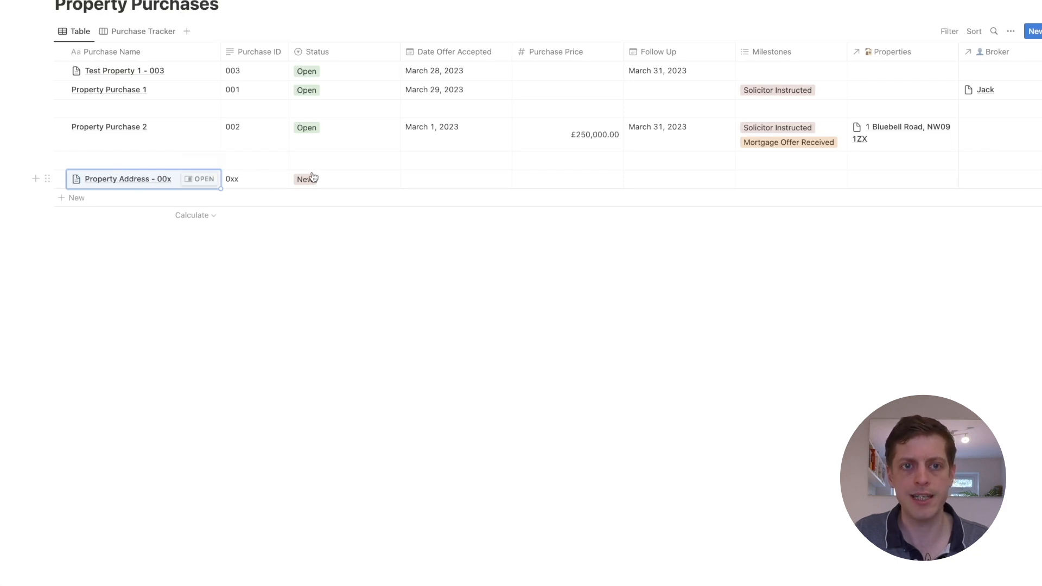
{"action": "left_click", "coordinate": [201, 180]}
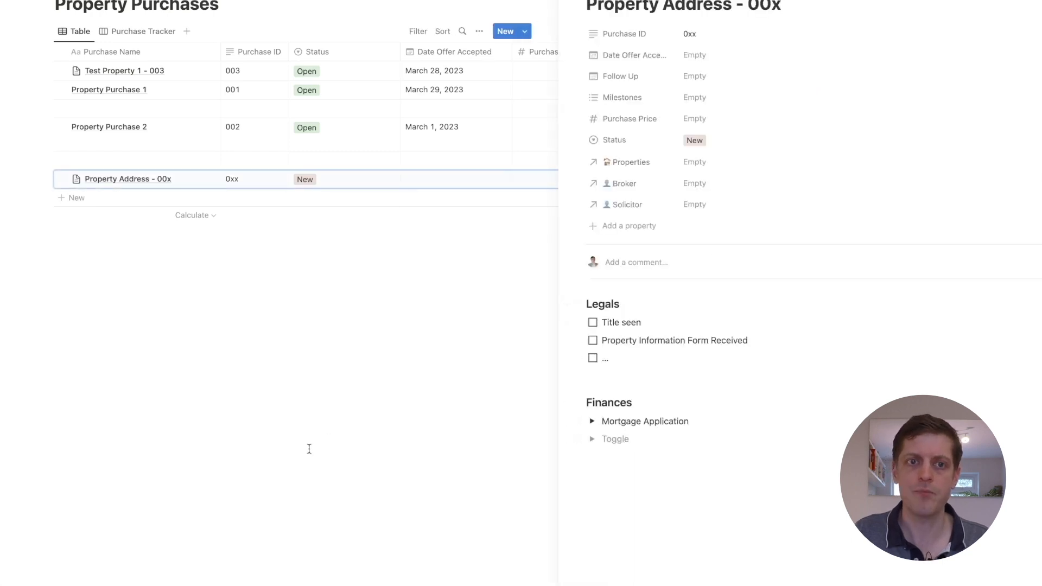
{"action": "key", "text": "Escape"}
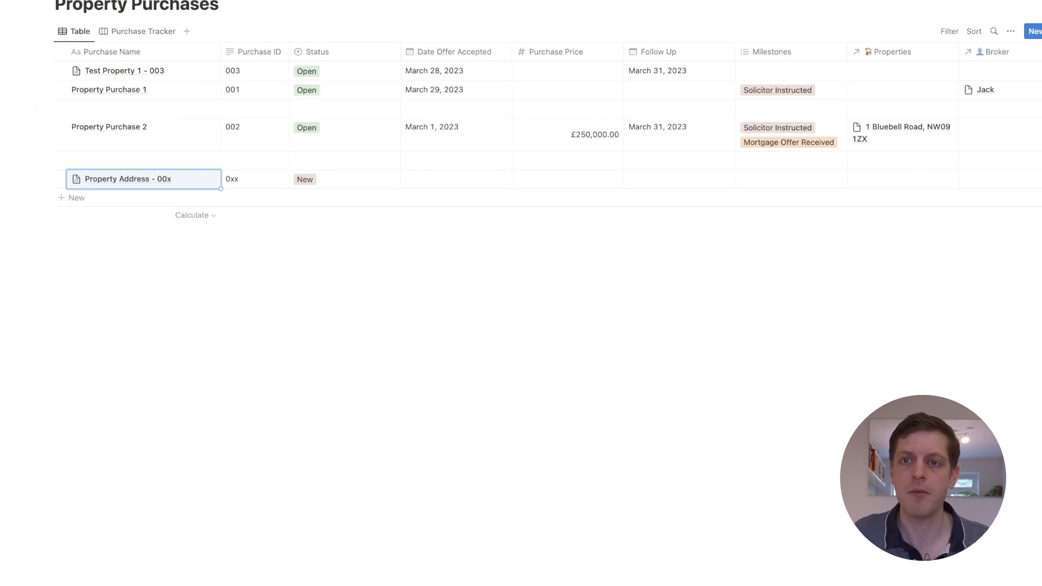
- Find the collaborator by e-mail in the Property Purchases sharing settings and set their permission to Full access
{"action": "left_click", "coordinate": [1037, 31]}
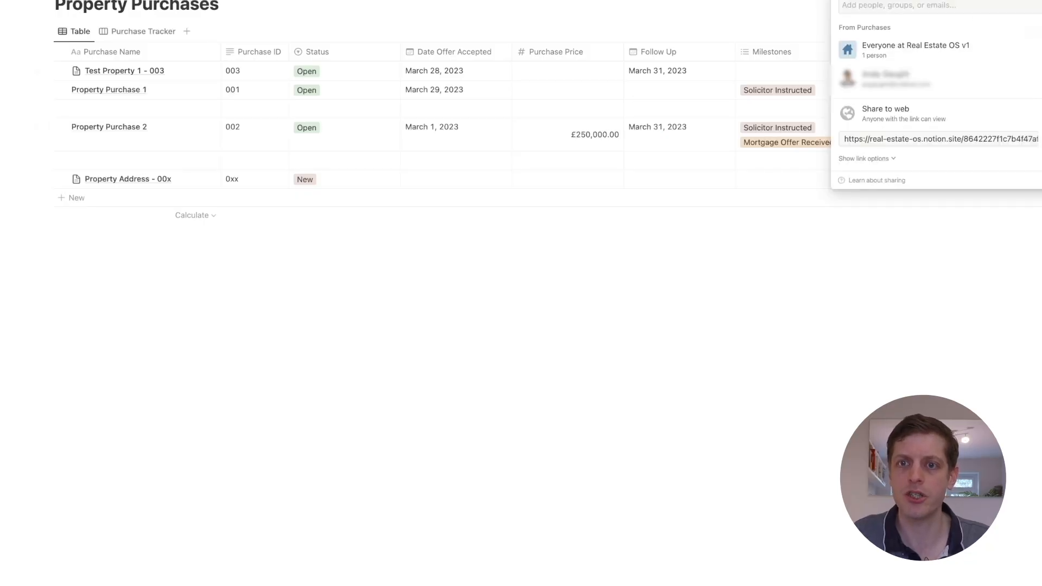
{"action": "left_click", "coordinate": [859, 9]}
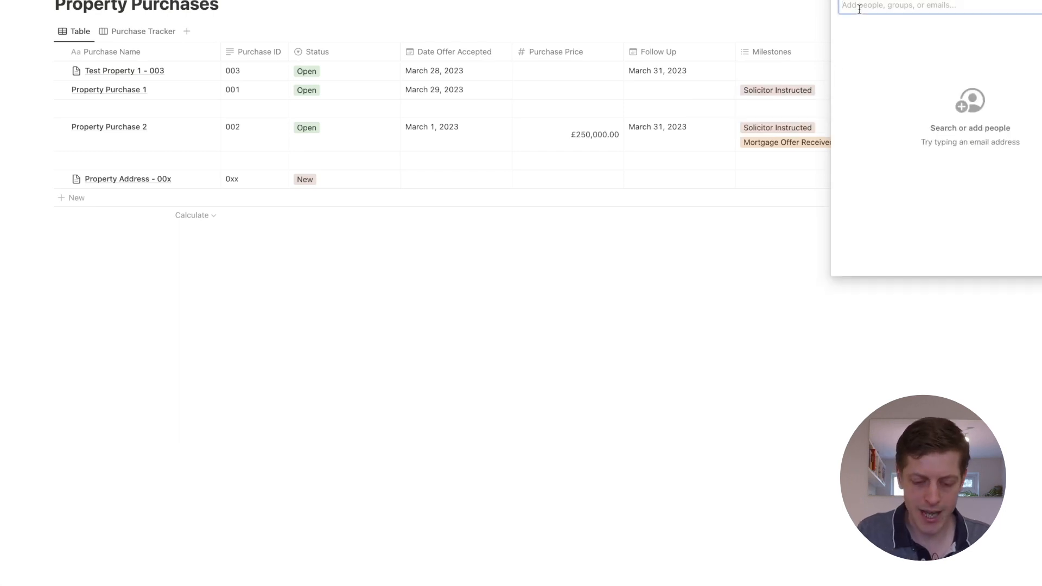
{"action": "type", "text": "angau"}
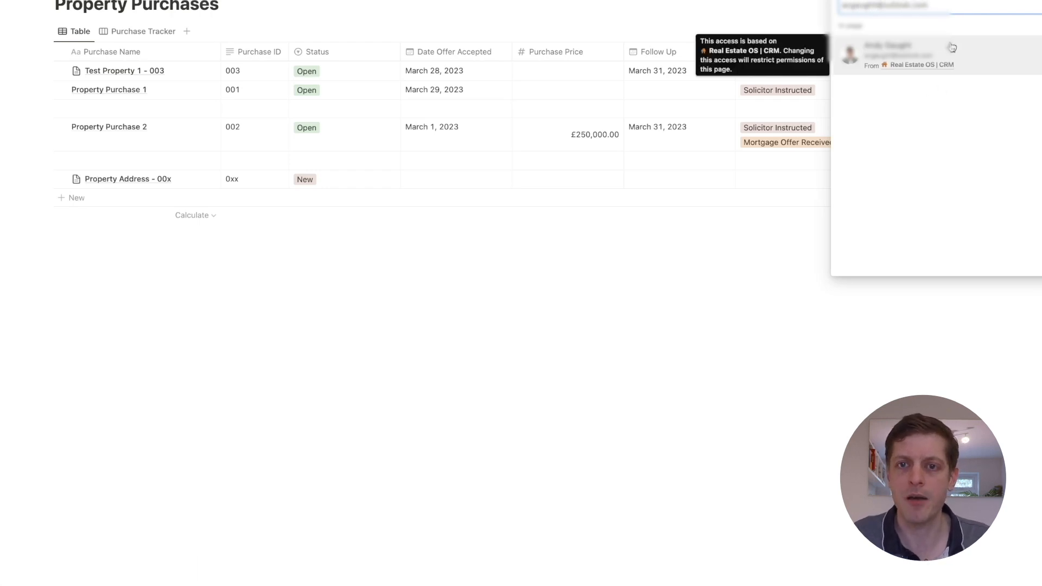
{"action": "left_click", "coordinate": [997, 53]}
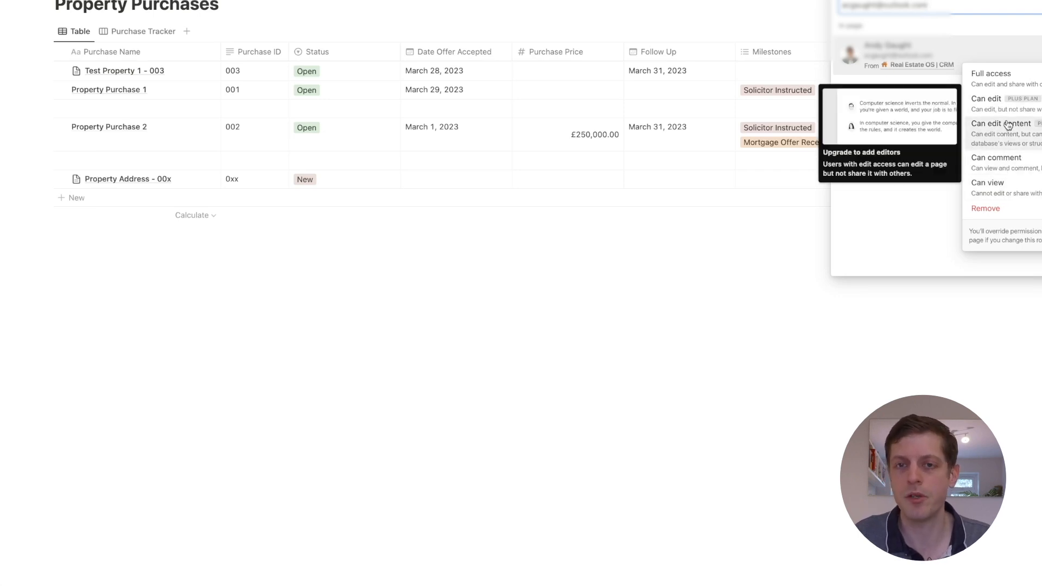
{"action": "left_click", "coordinate": [1020, 81]}
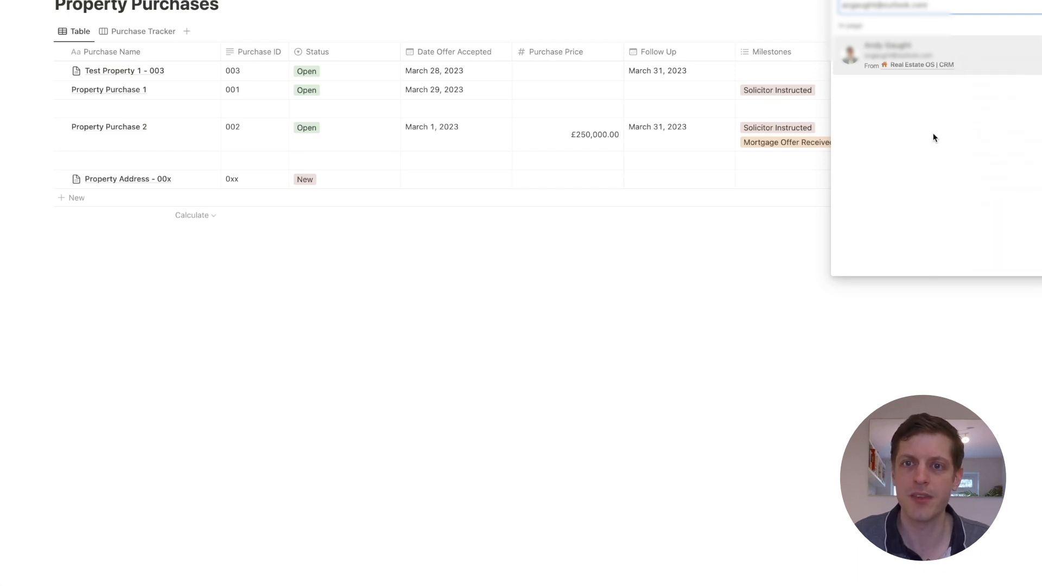